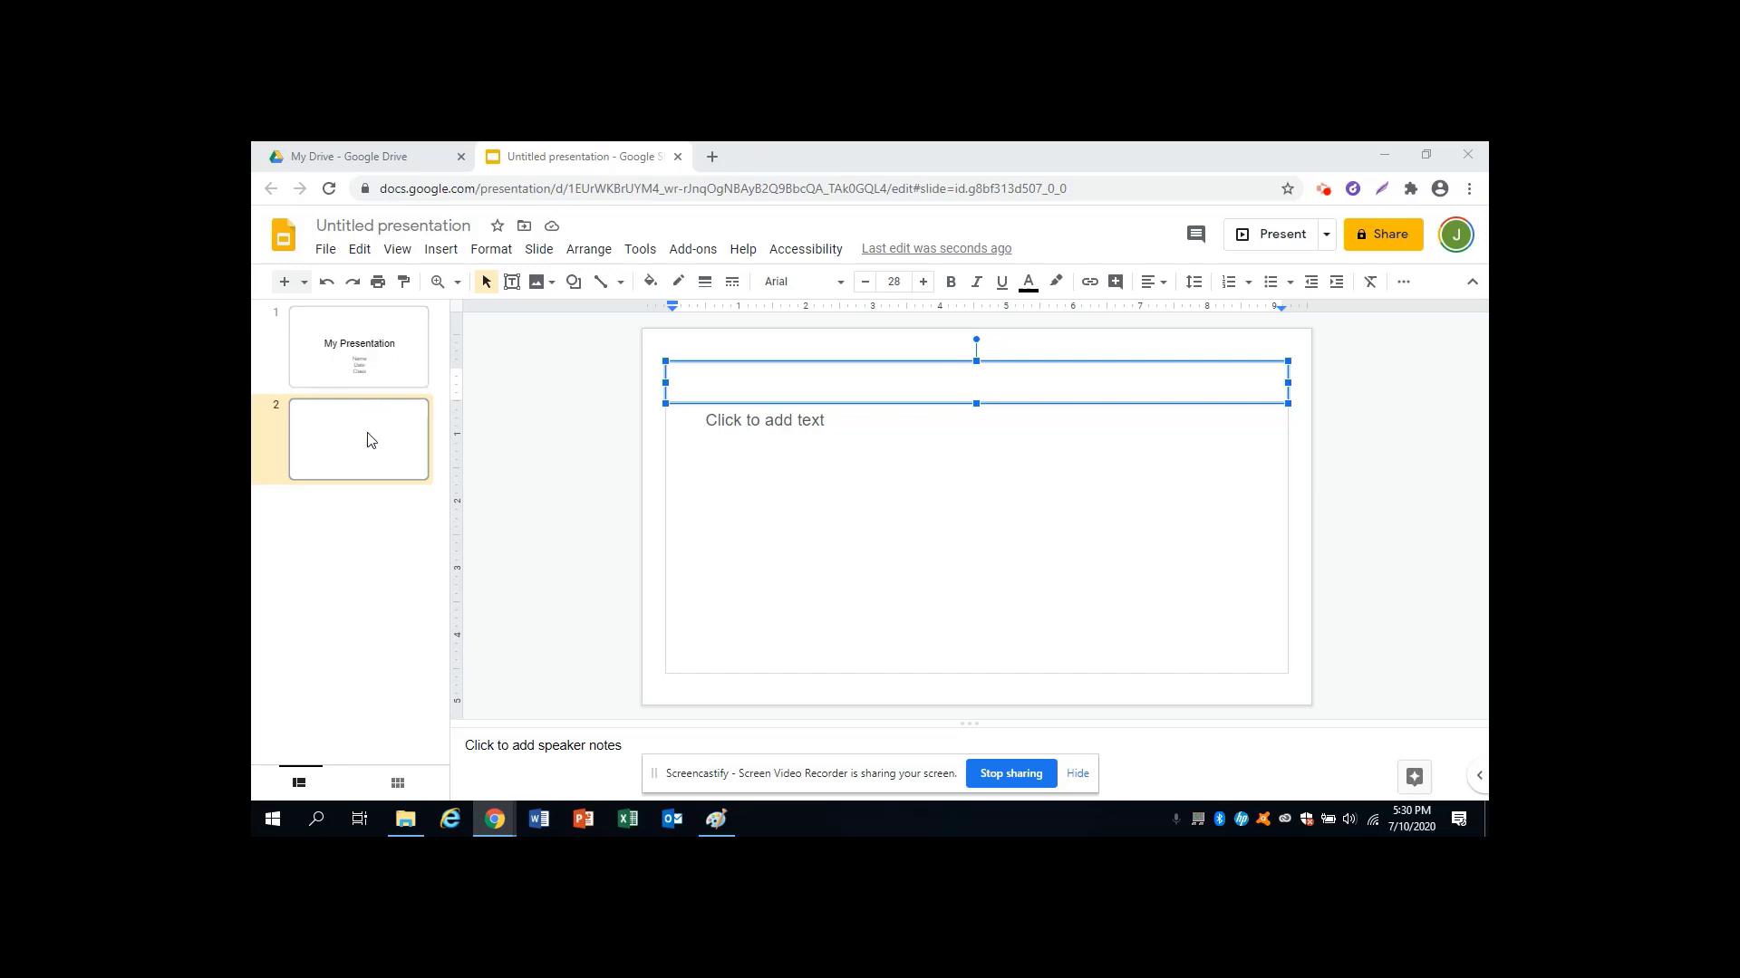
Enter 'Slideshow Tips' as the title of slide 2
click(731, 392)
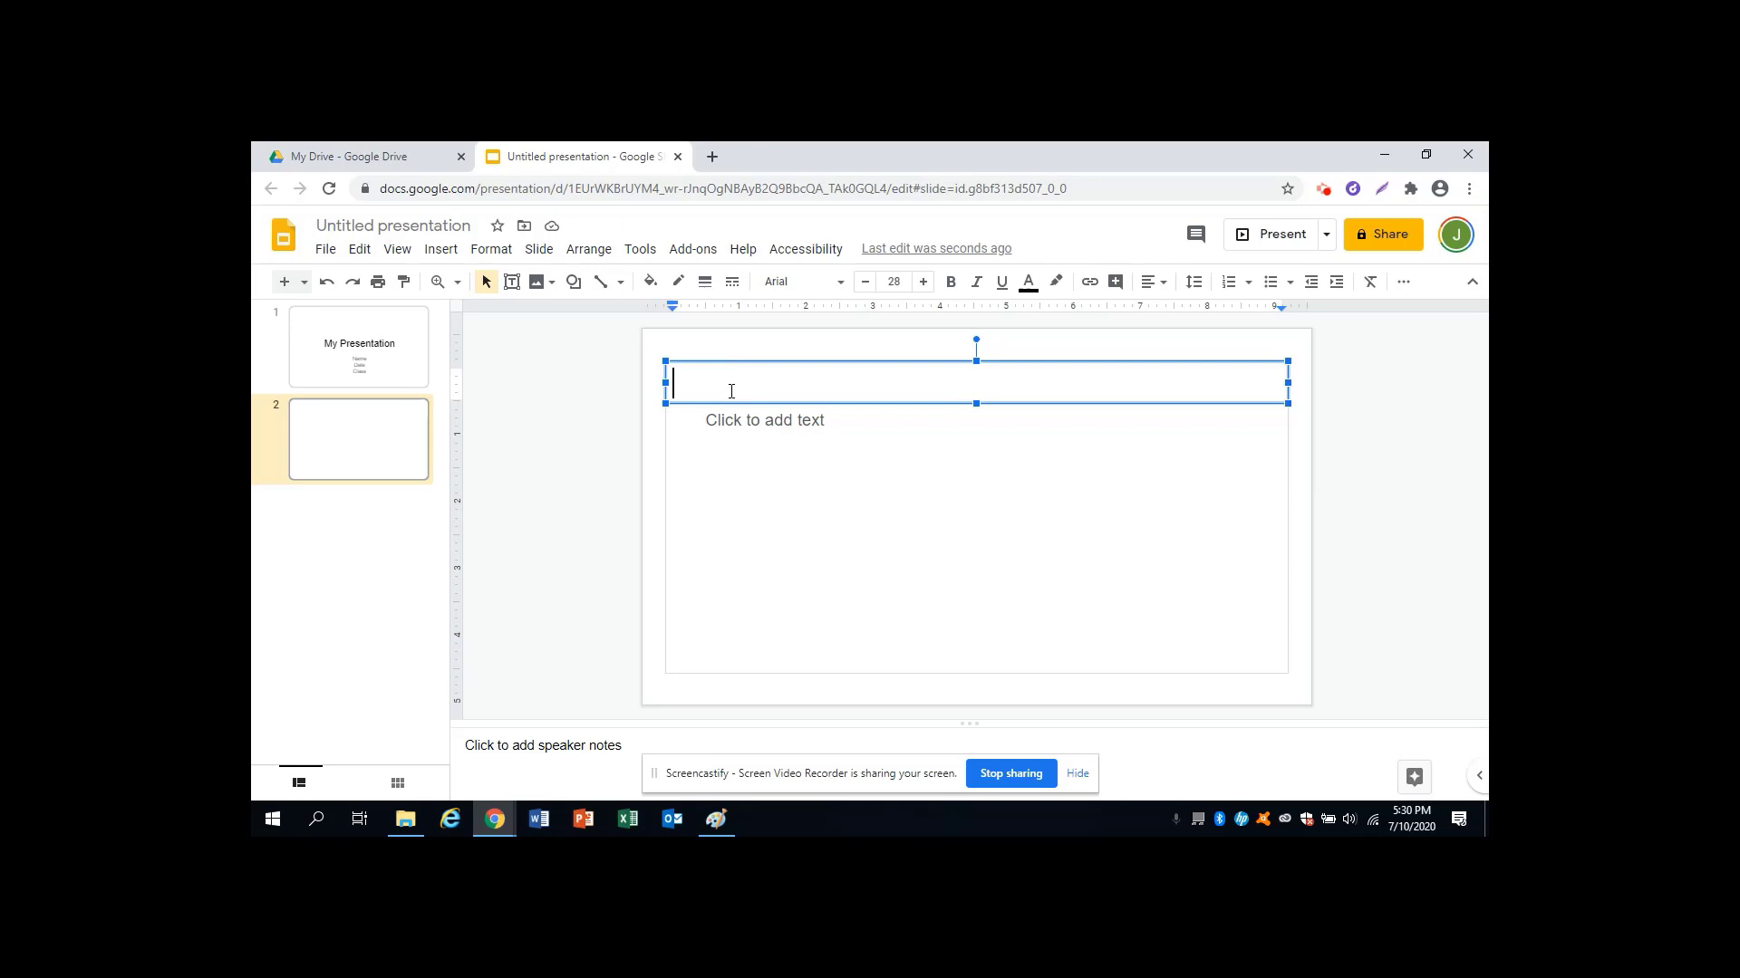
text(Slideshow Tips)
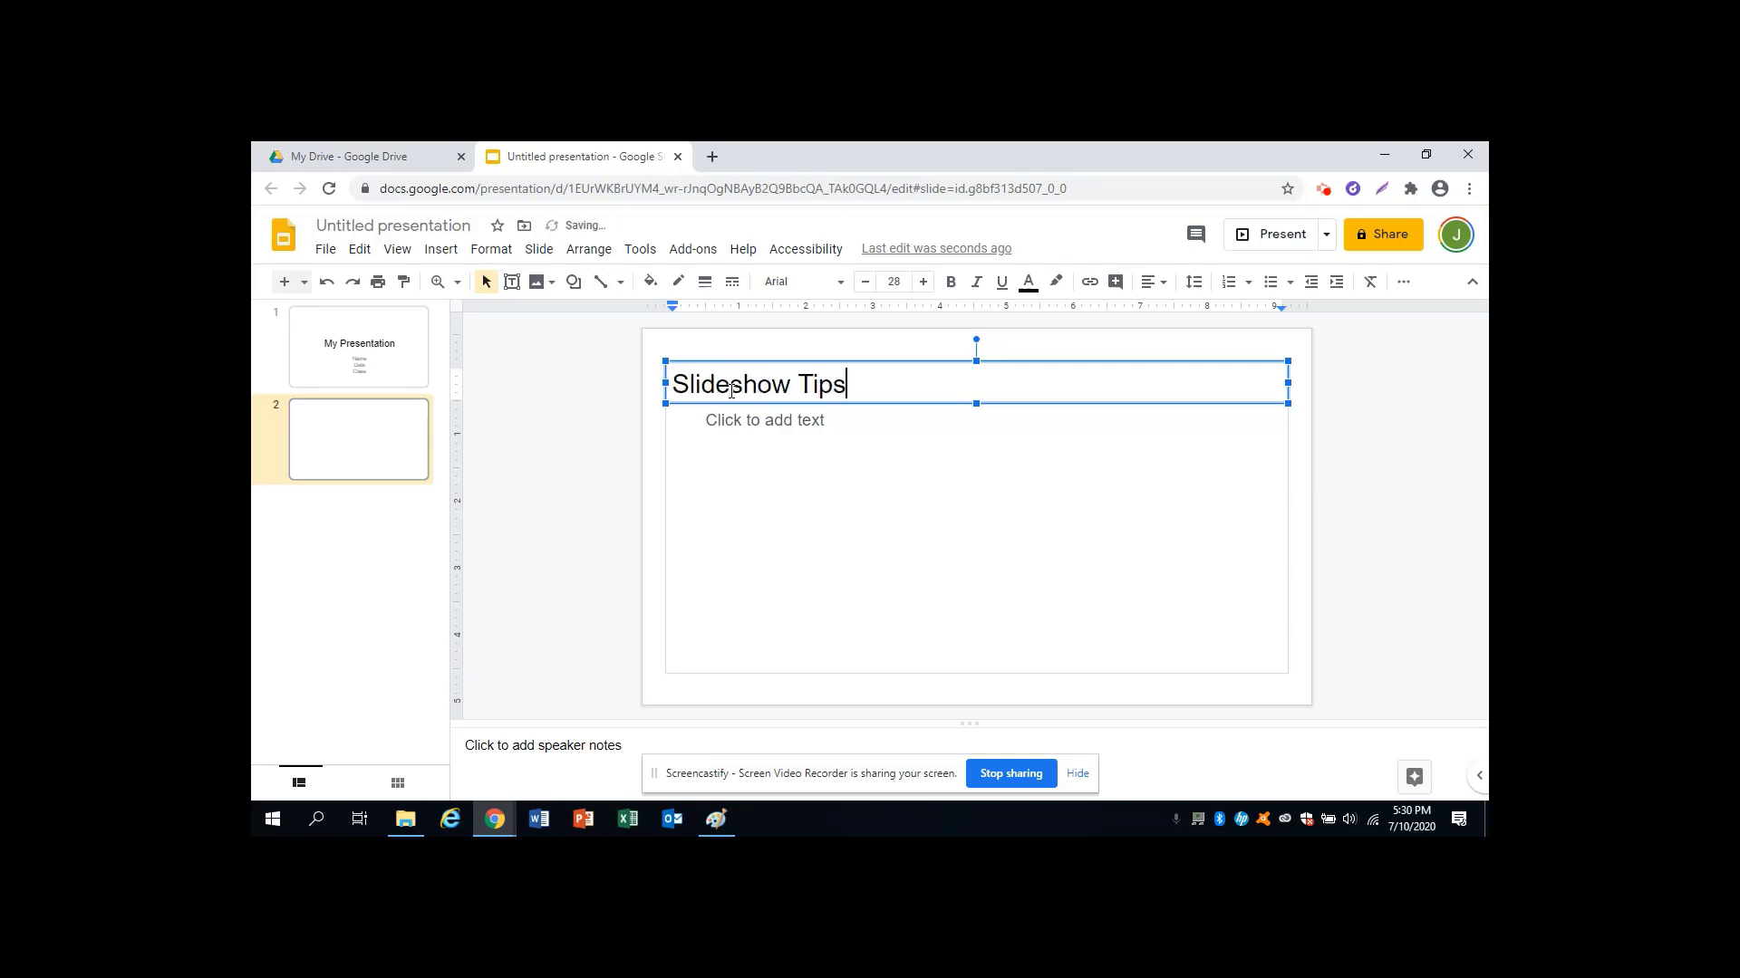
Write the body as a bulleted list: 'Use bullet points' and 'Keep the text short and simple'
click(703, 421)
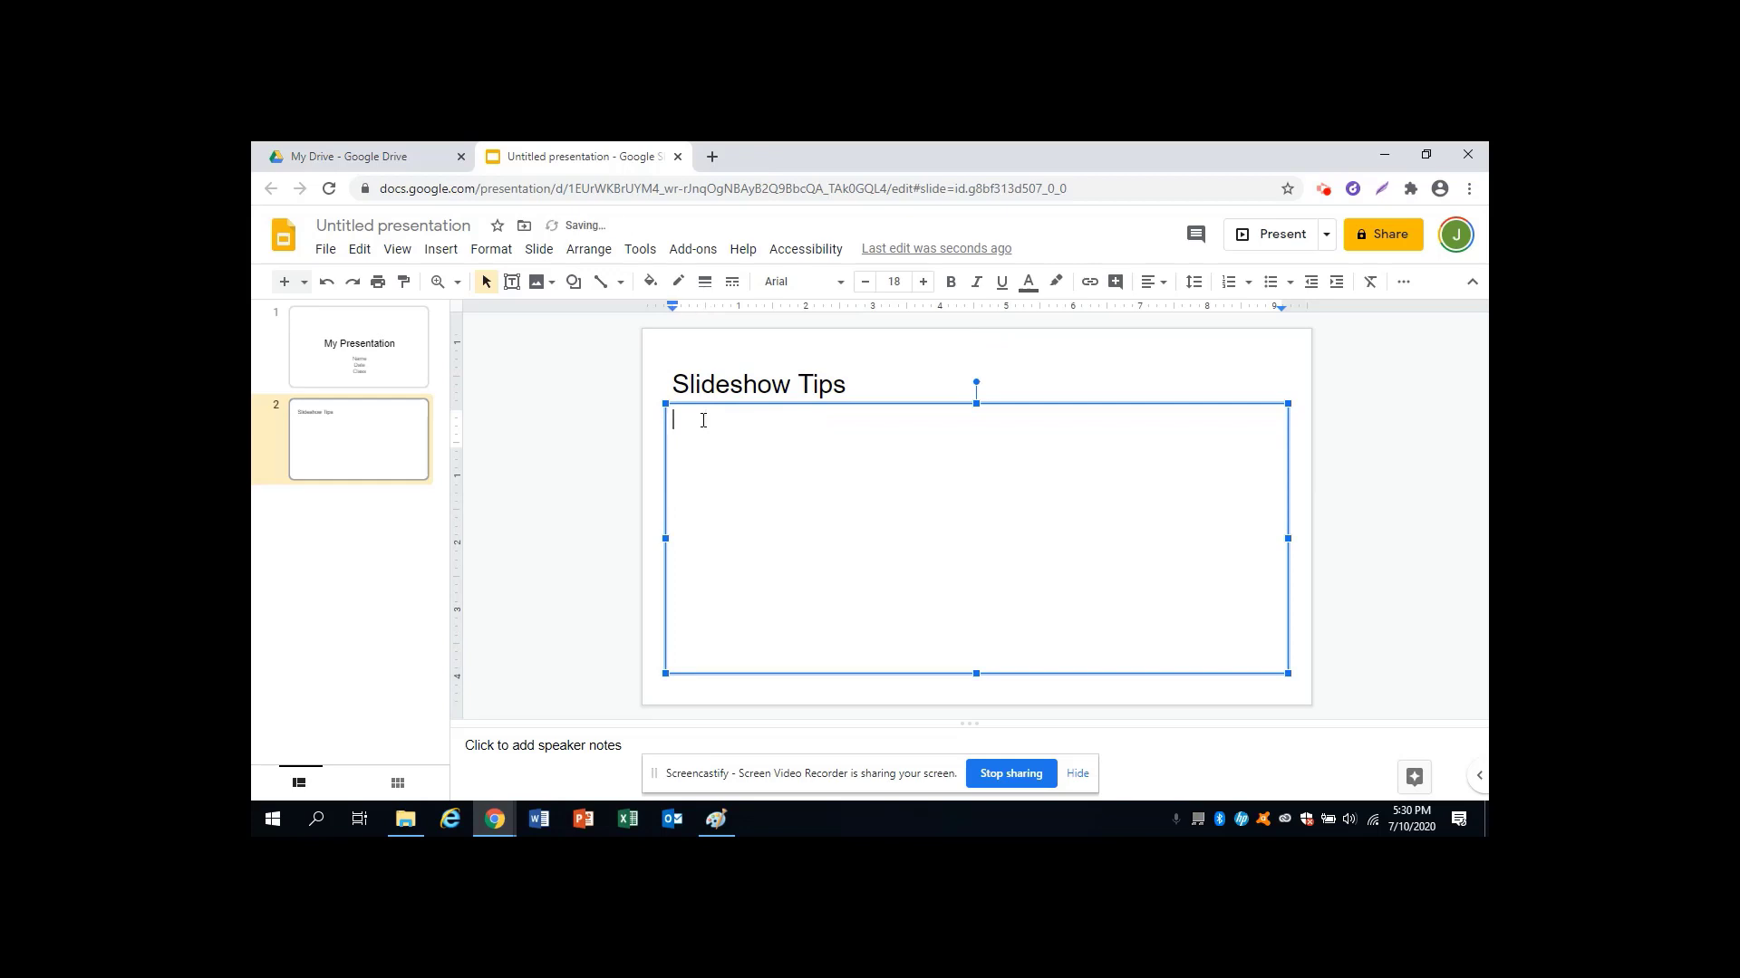
text(Use bullet points)
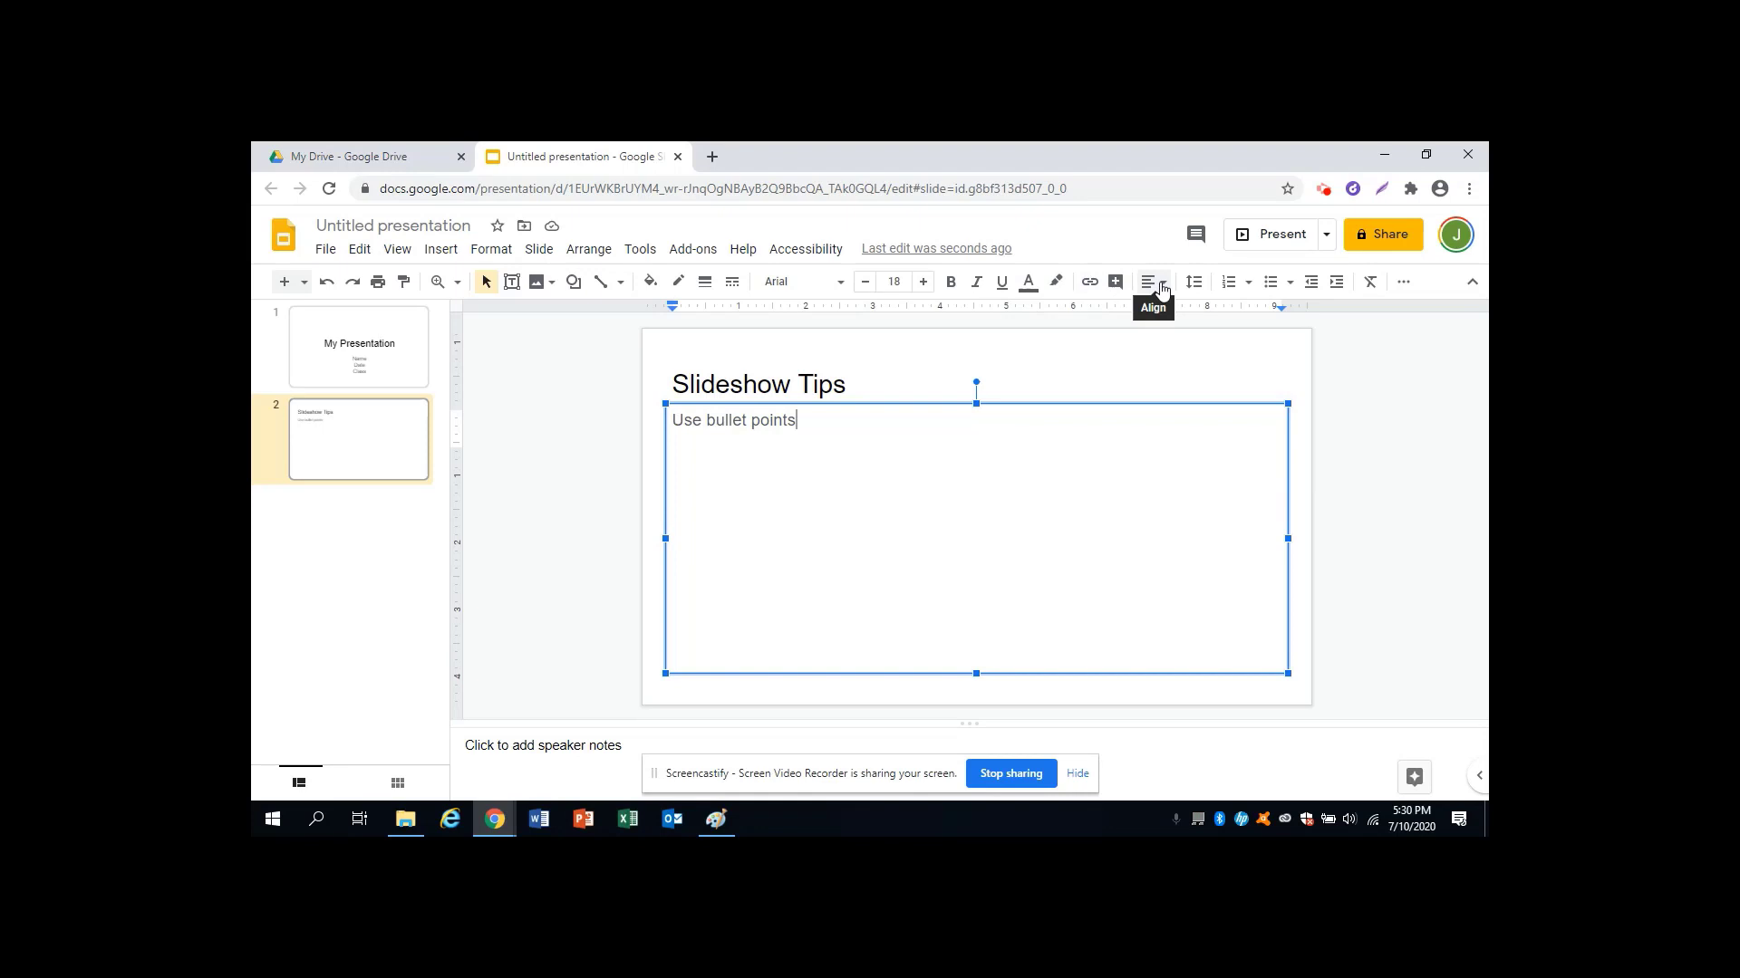
click(1271, 285)
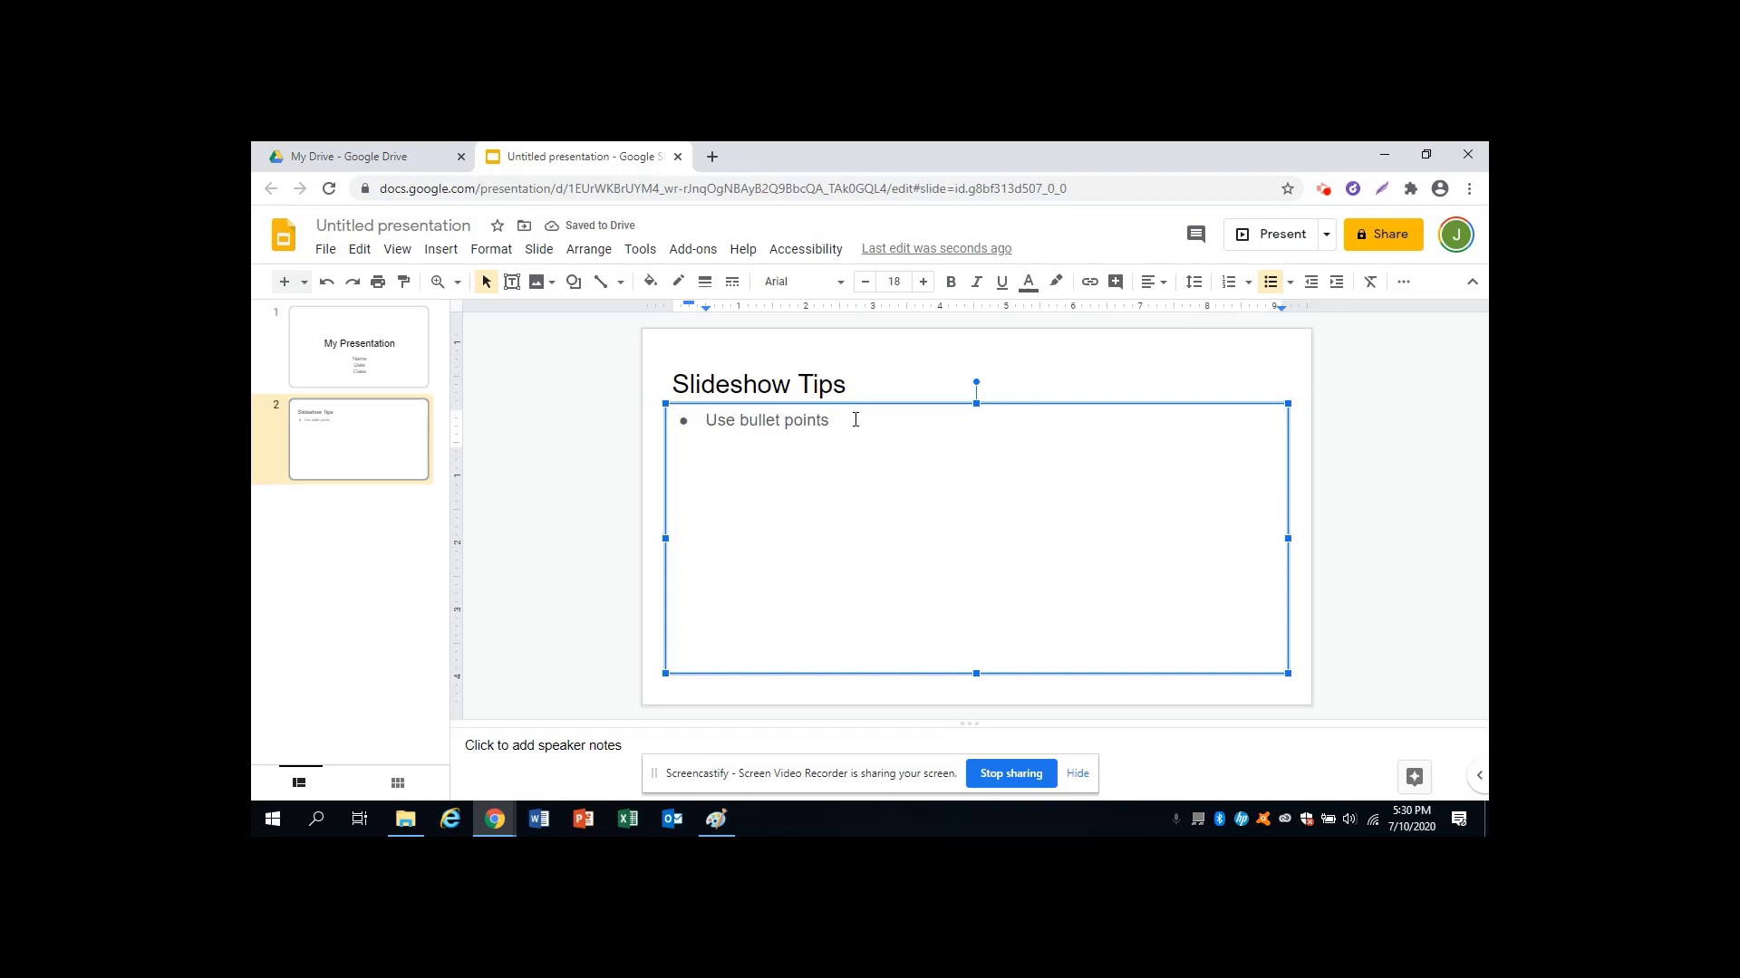
key(Return)
text(Keep the text short)
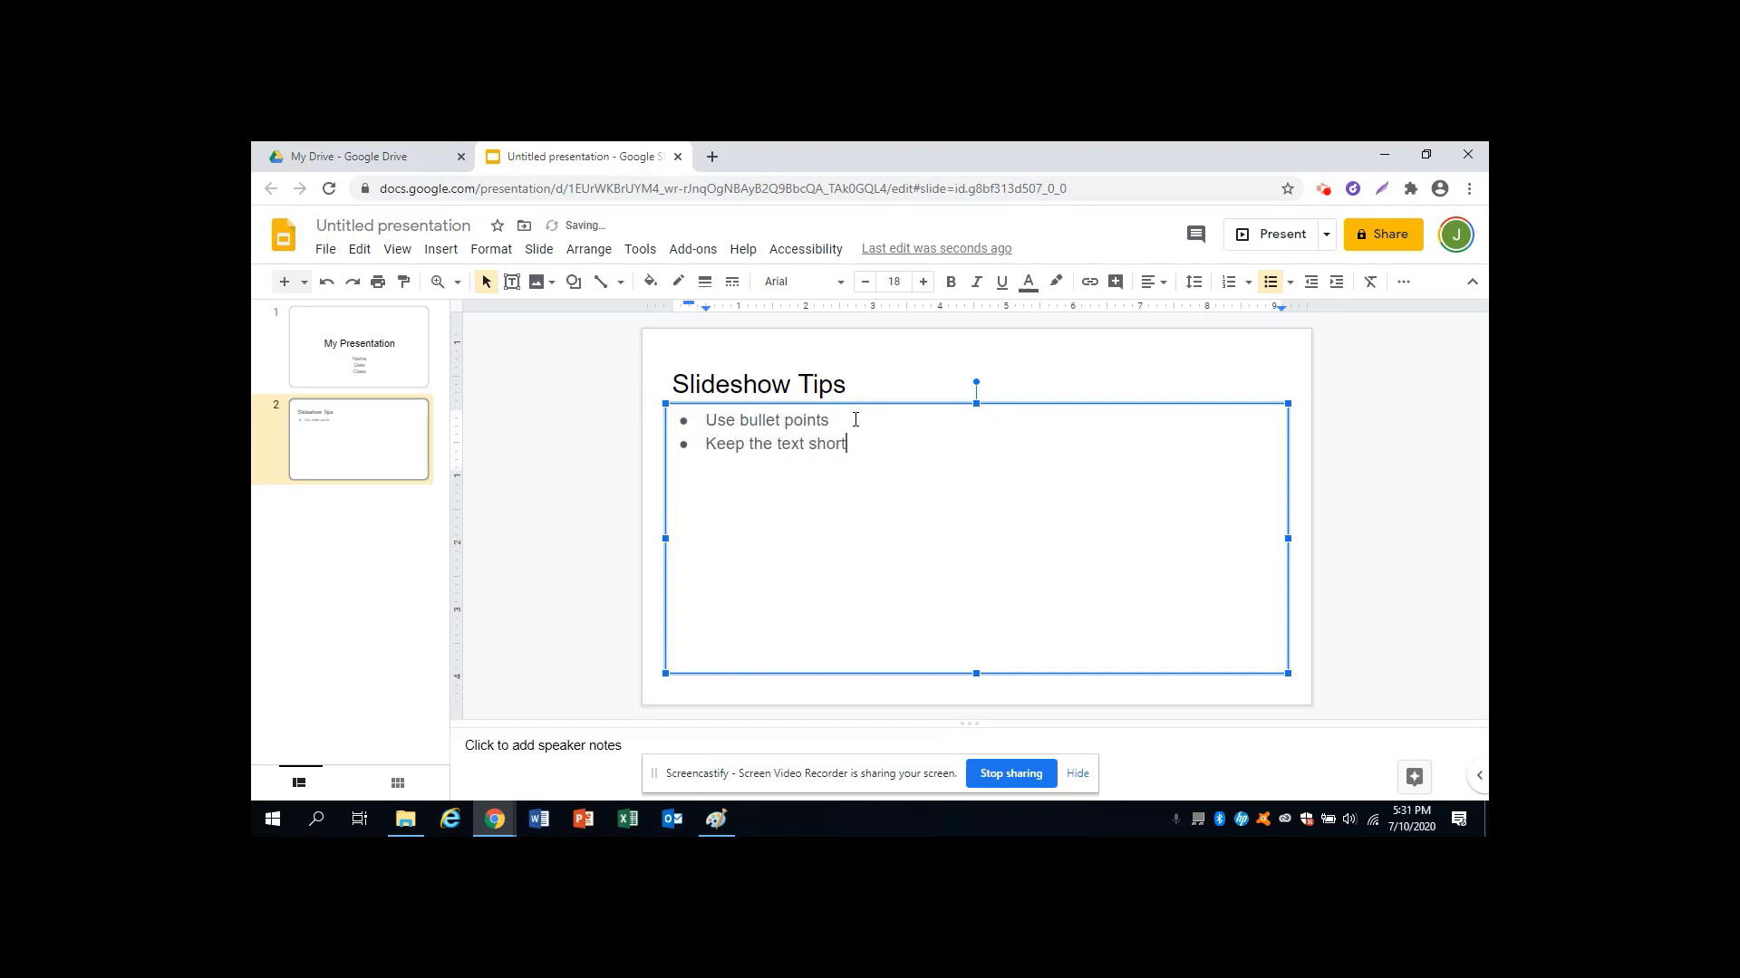
text( and simple)
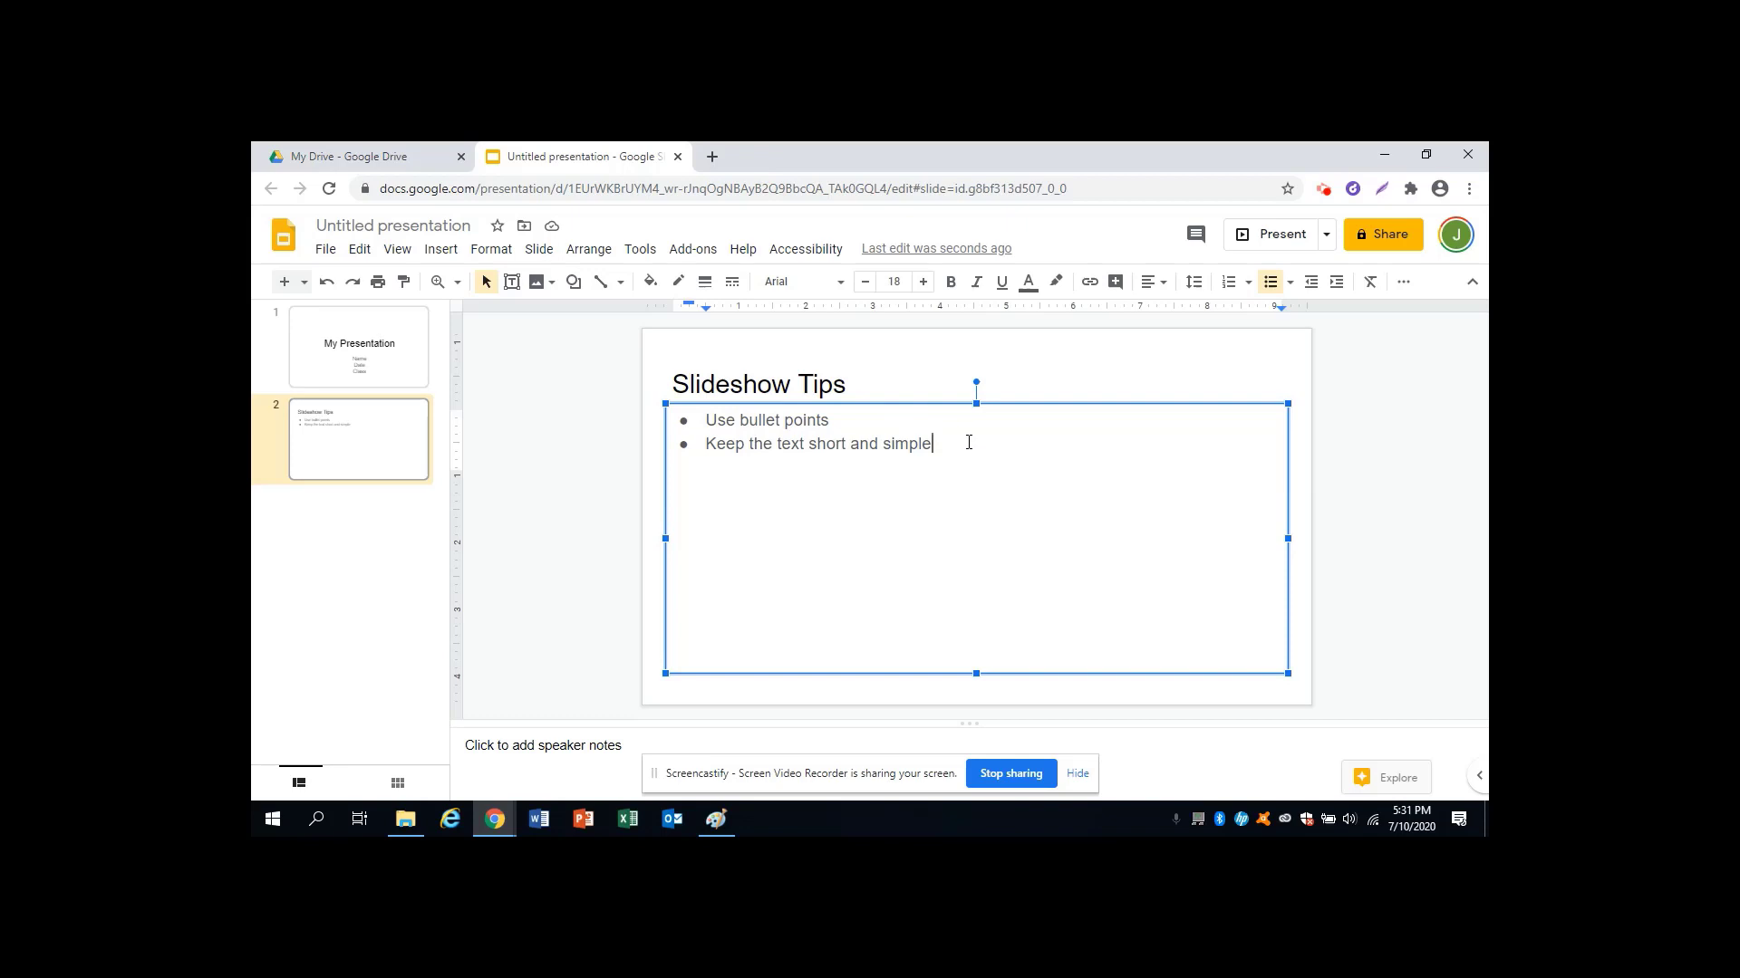
Add the bullets 'Keep the design simple' and 'Choose a clear font', then check the font list
key(Return)
text(Keep the design )
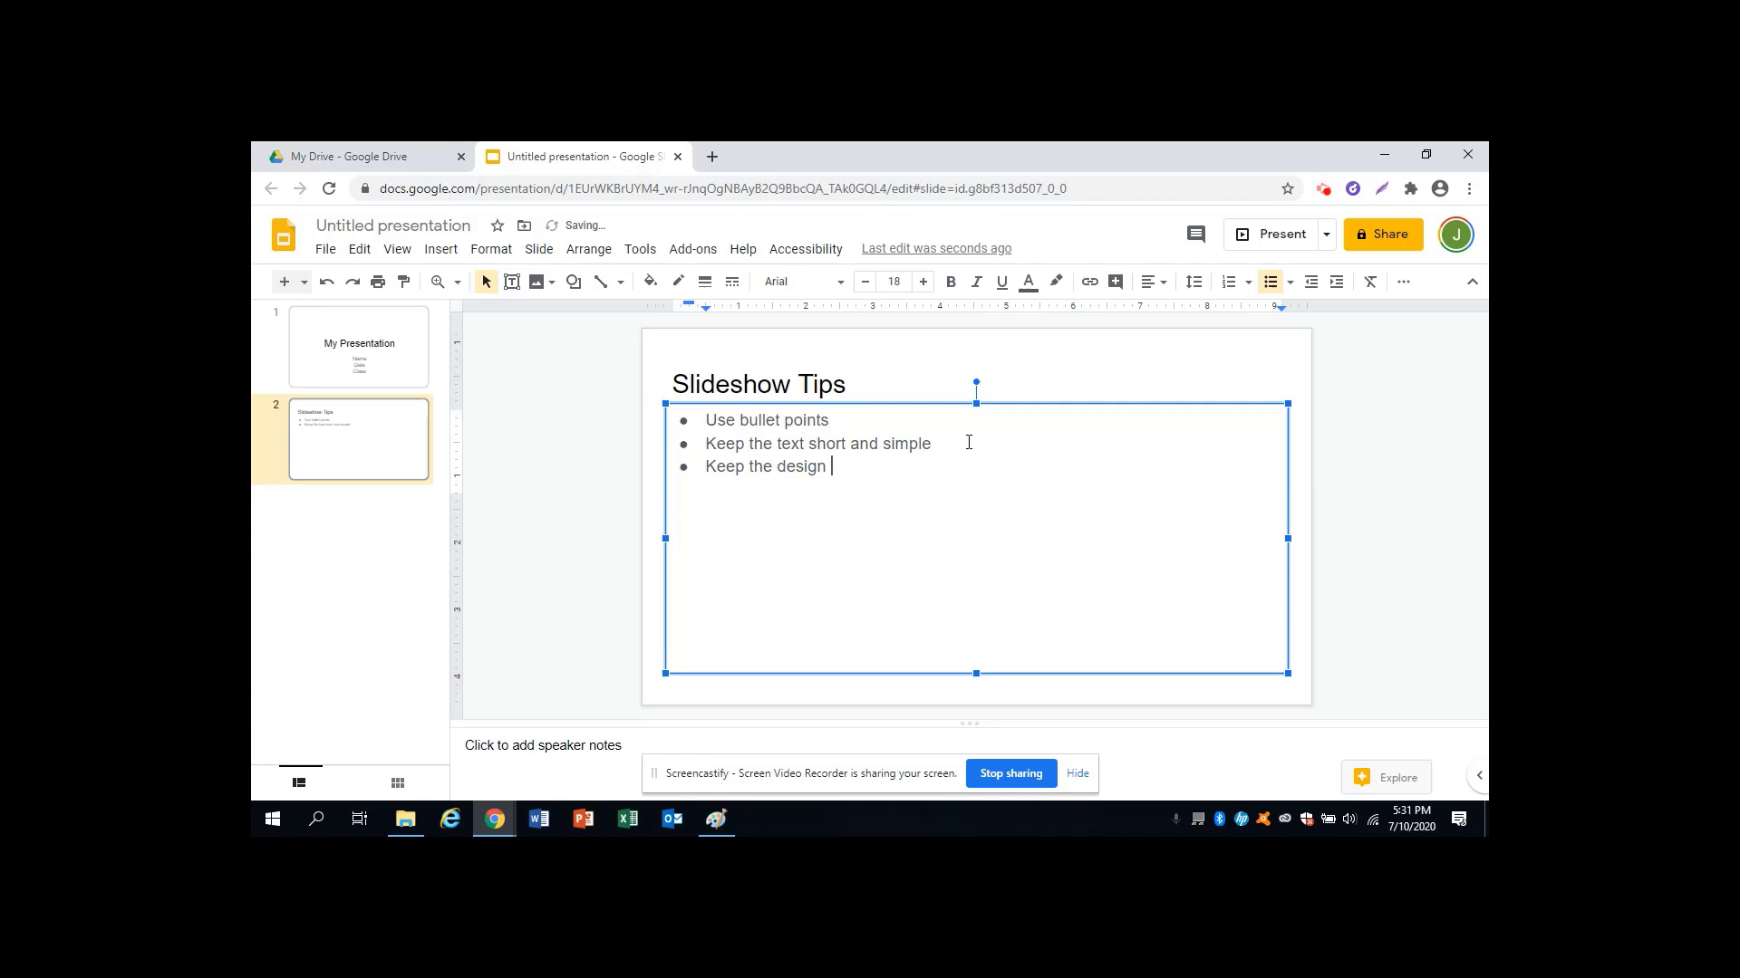
text(simple)
key(Return)
text(Choose a clear )
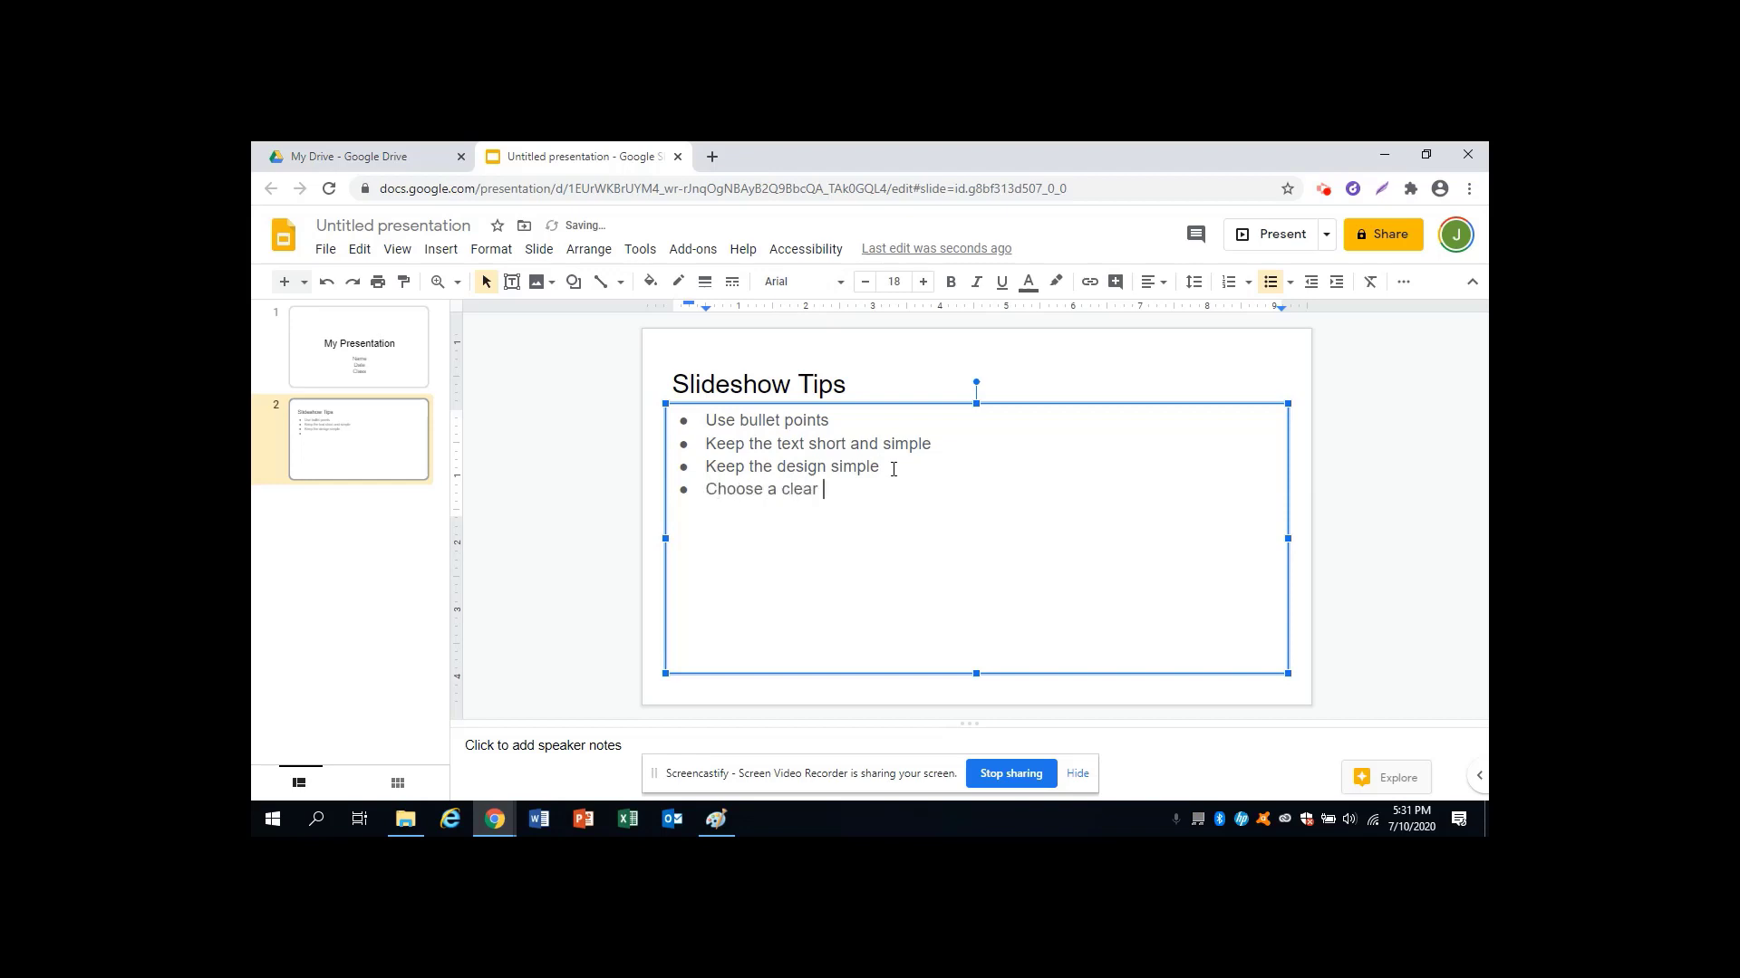
text(font)
click(842, 284)
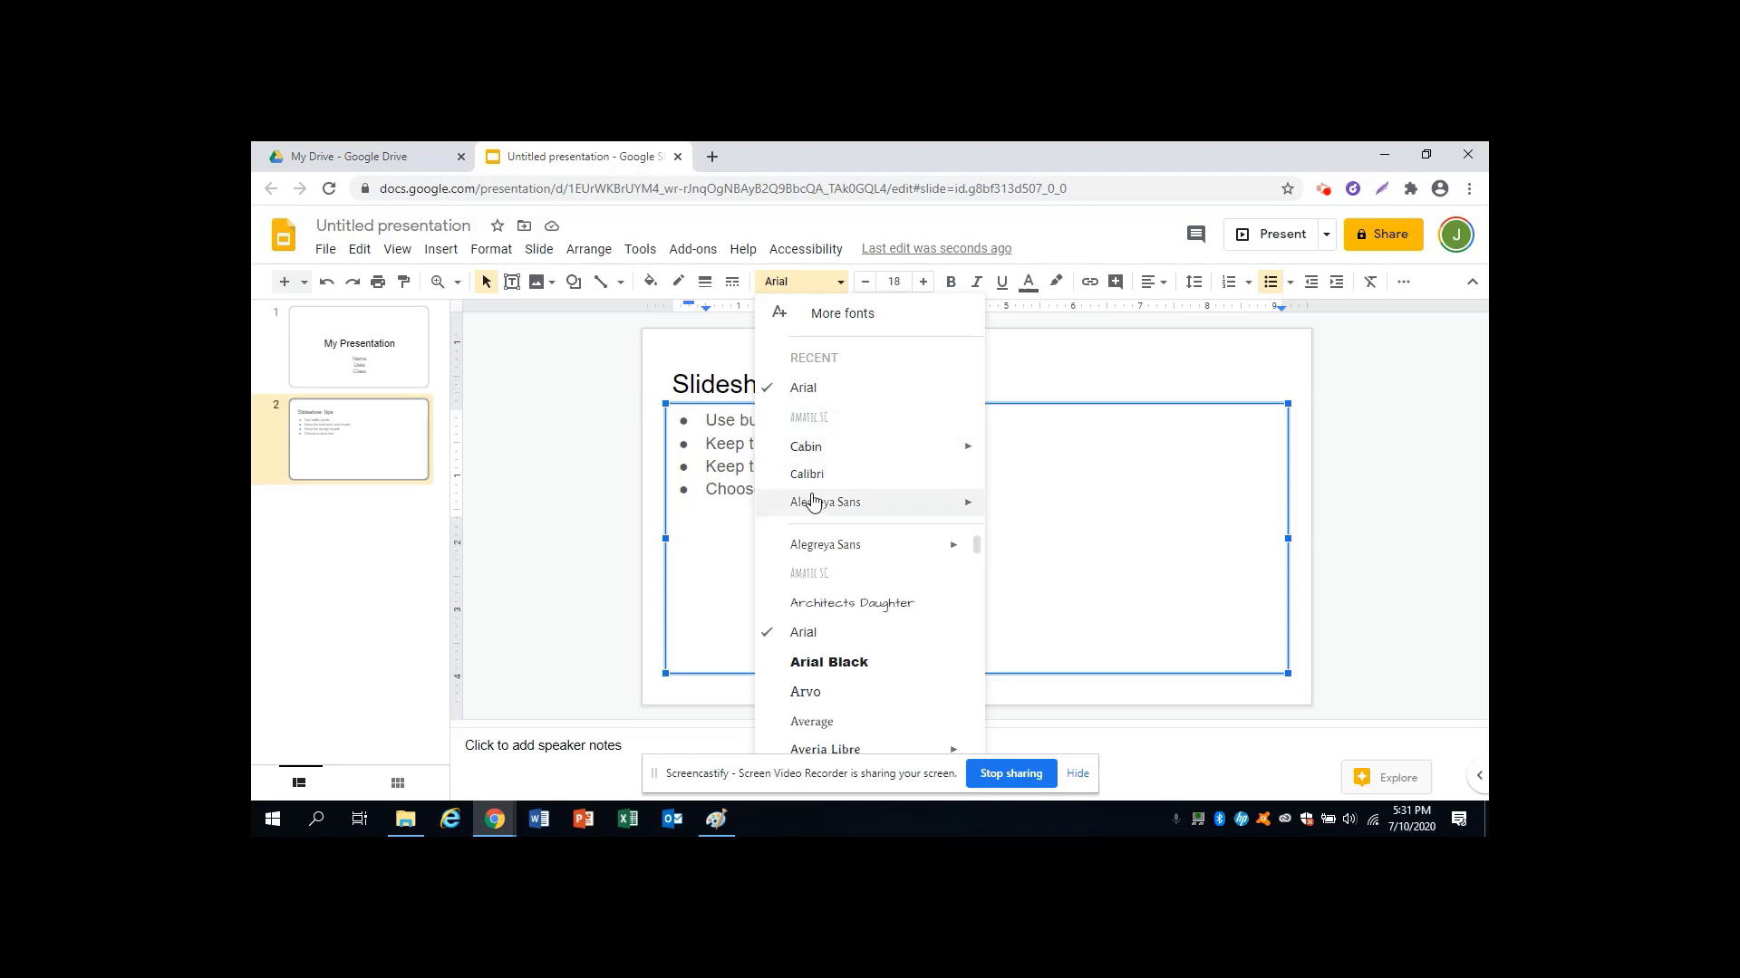
Add a typo-free bullet 'Use an appropriate font size (minimum 22 for headers, 18 for body)'
key(Escape)
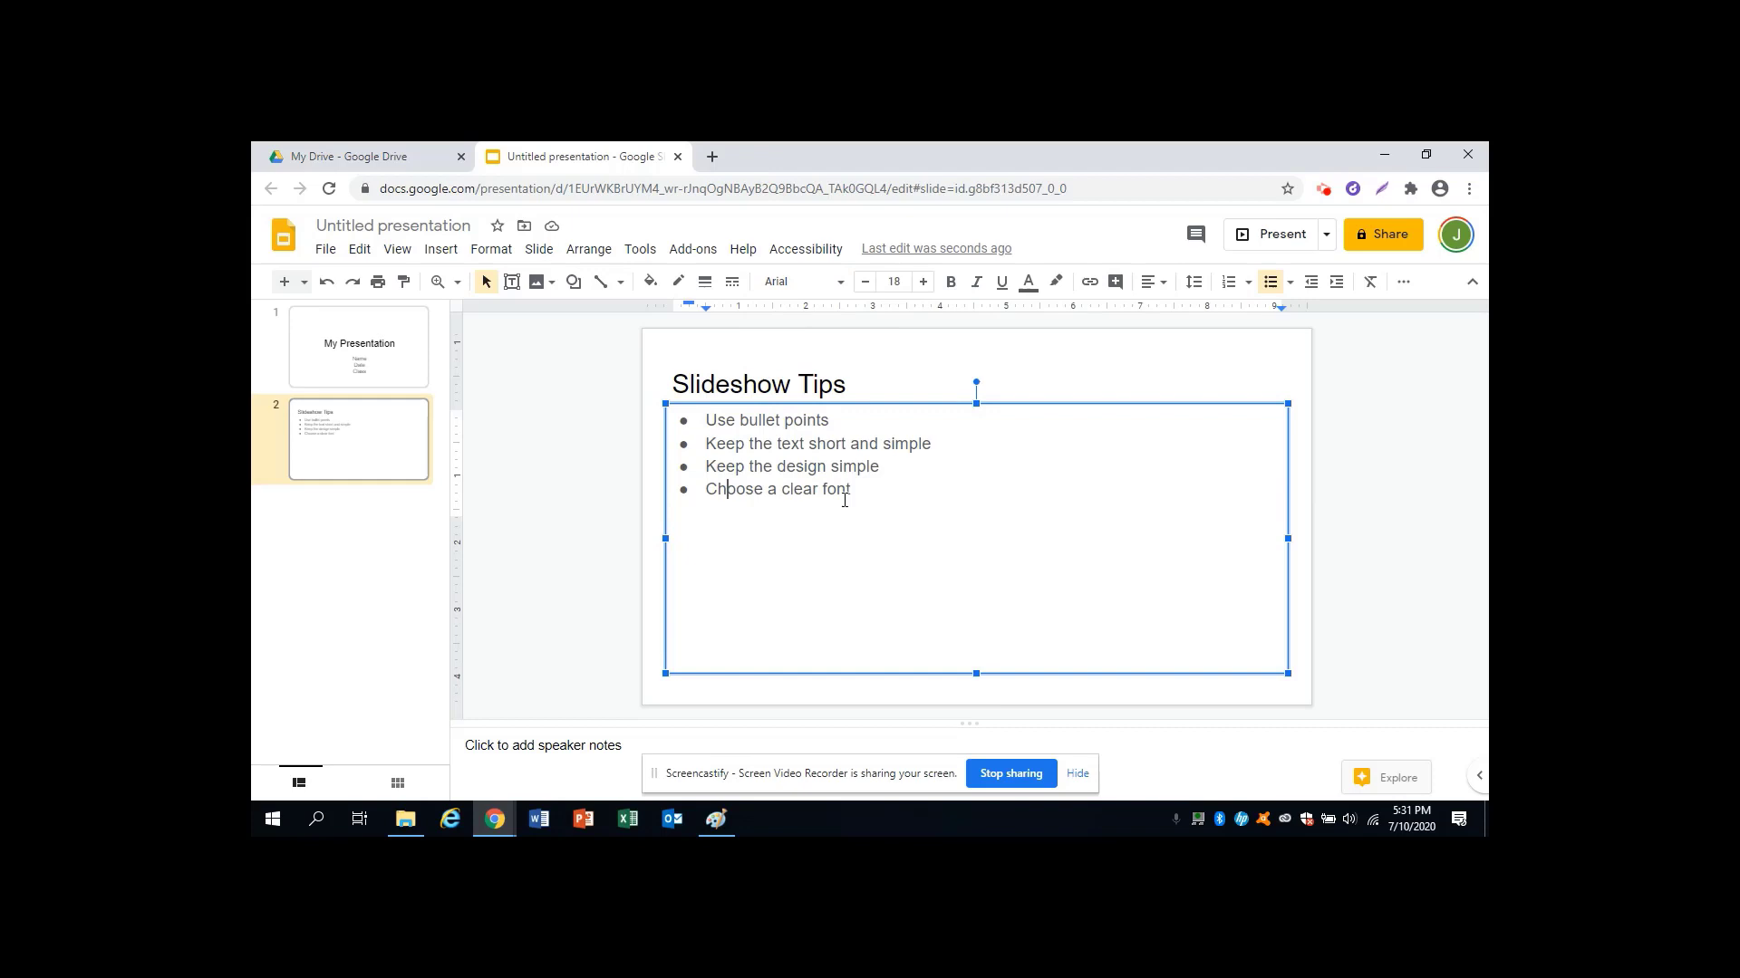
key(Return)
text(Use an apporopriate fon)
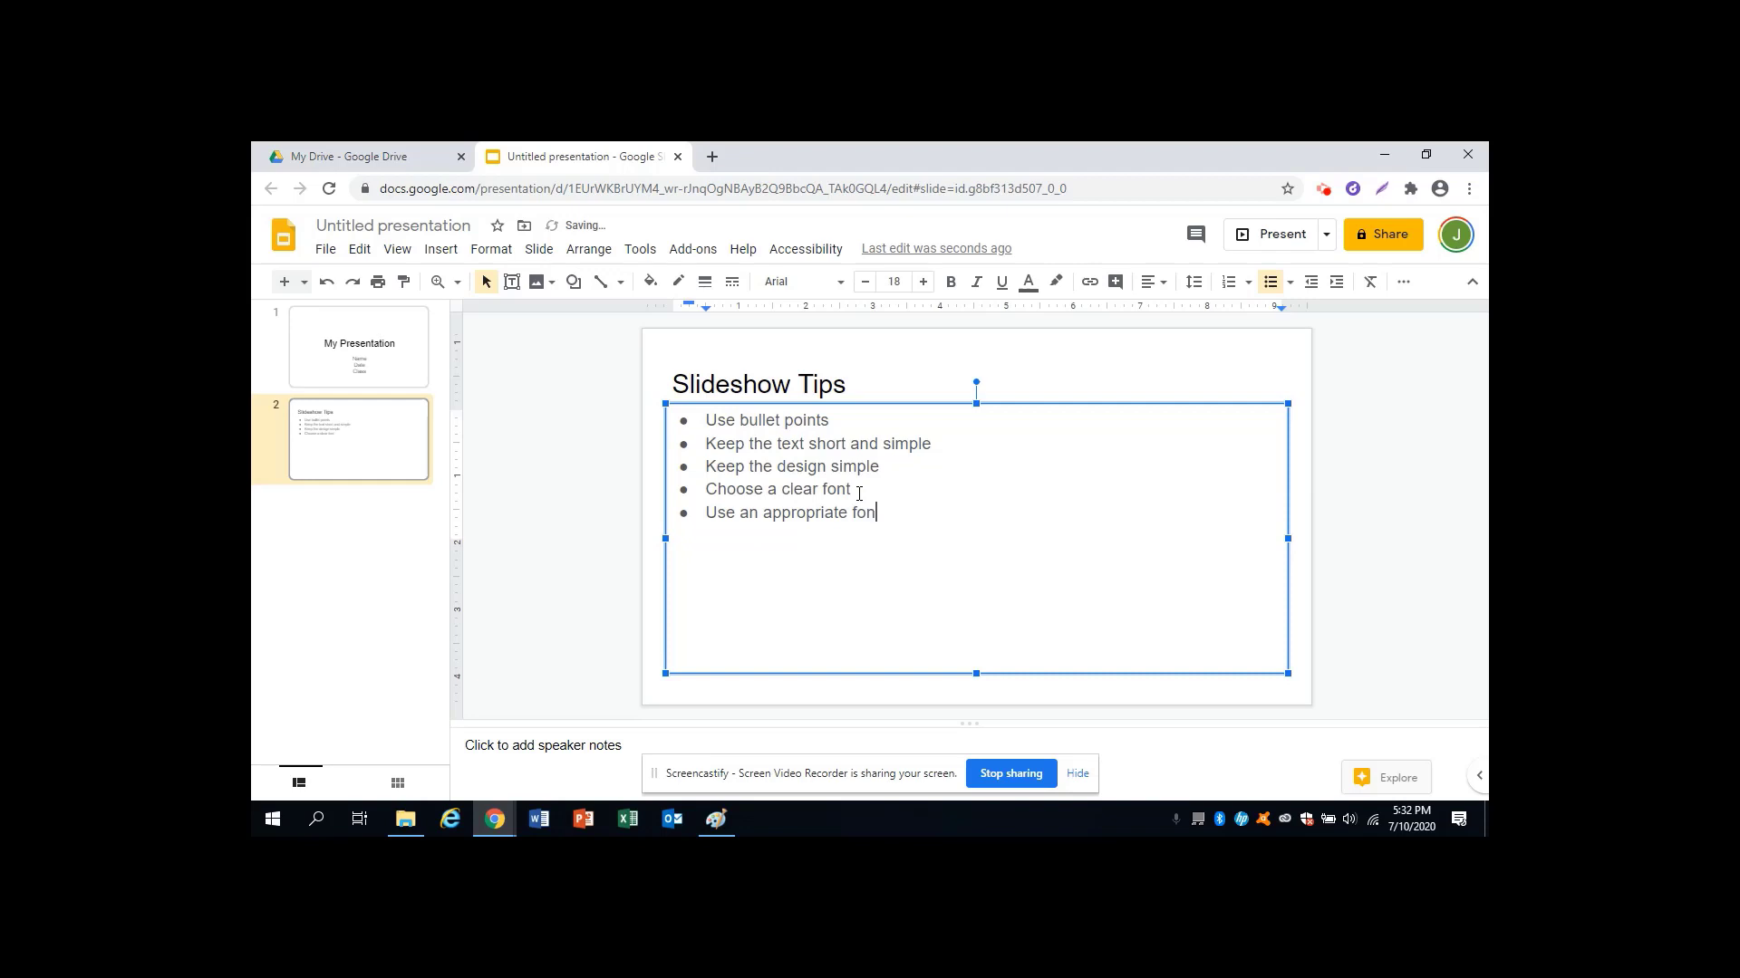
text(et size (minimum 22 for headersa)
key(BackSpace)
key(BackSpace)
text(, 18 b)
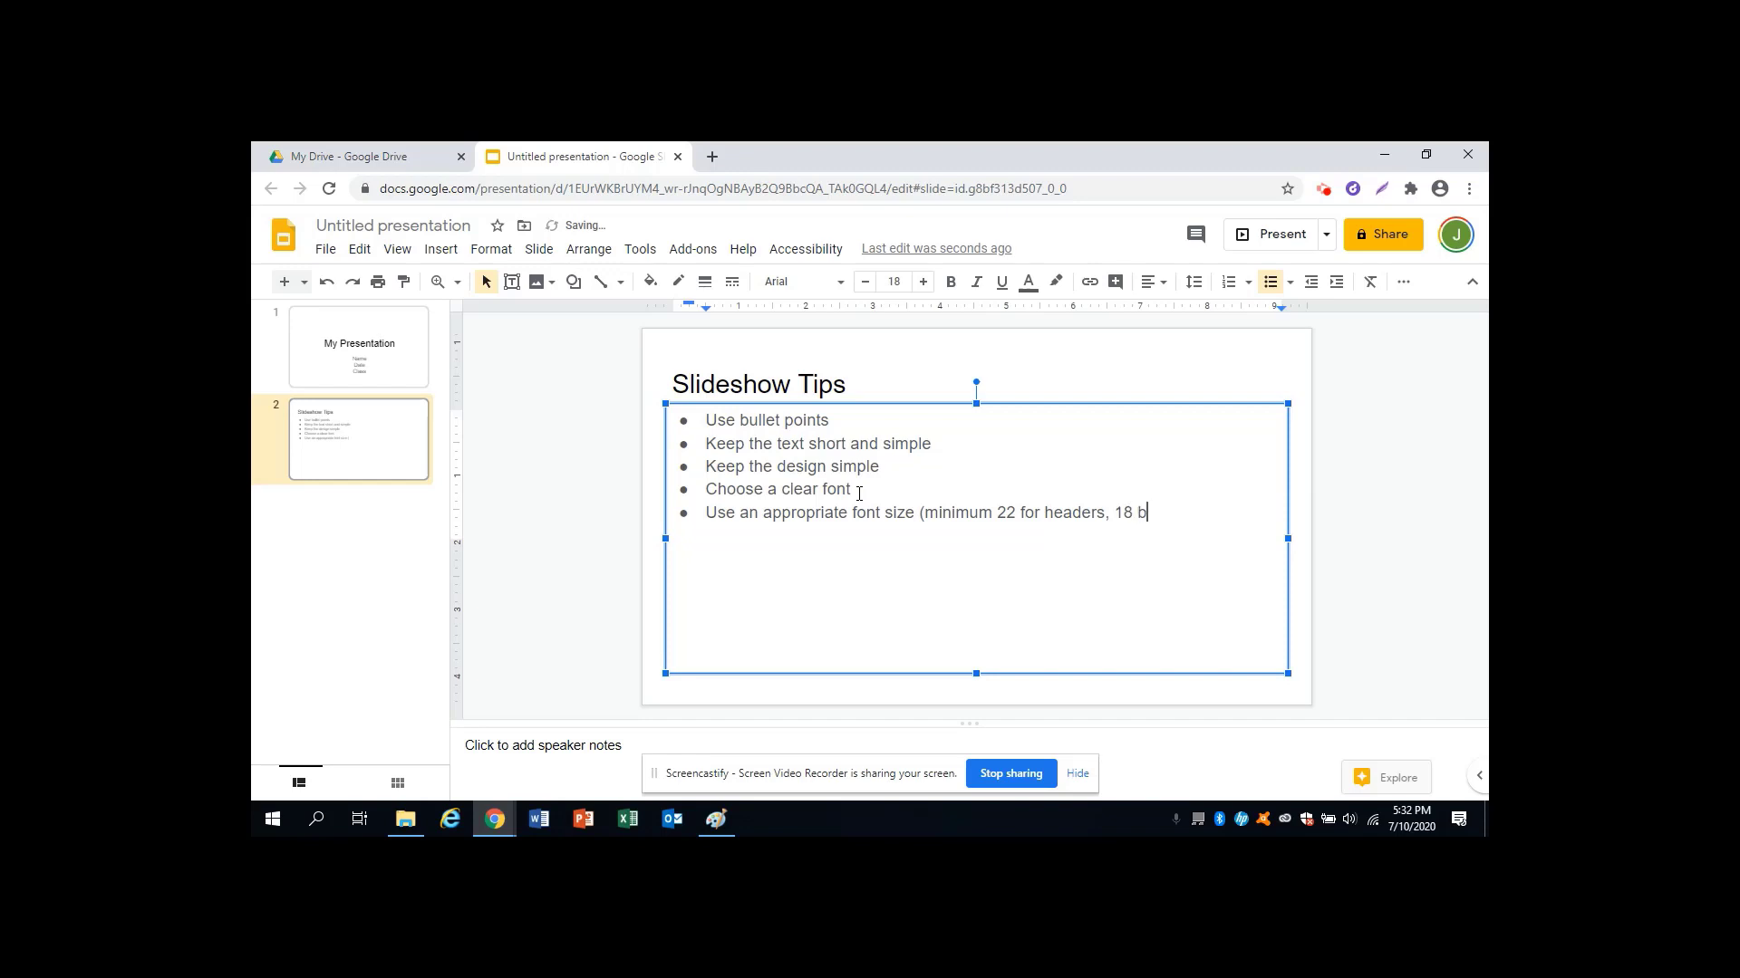
key(BackSpace)
text(for body))
click(896, 282)
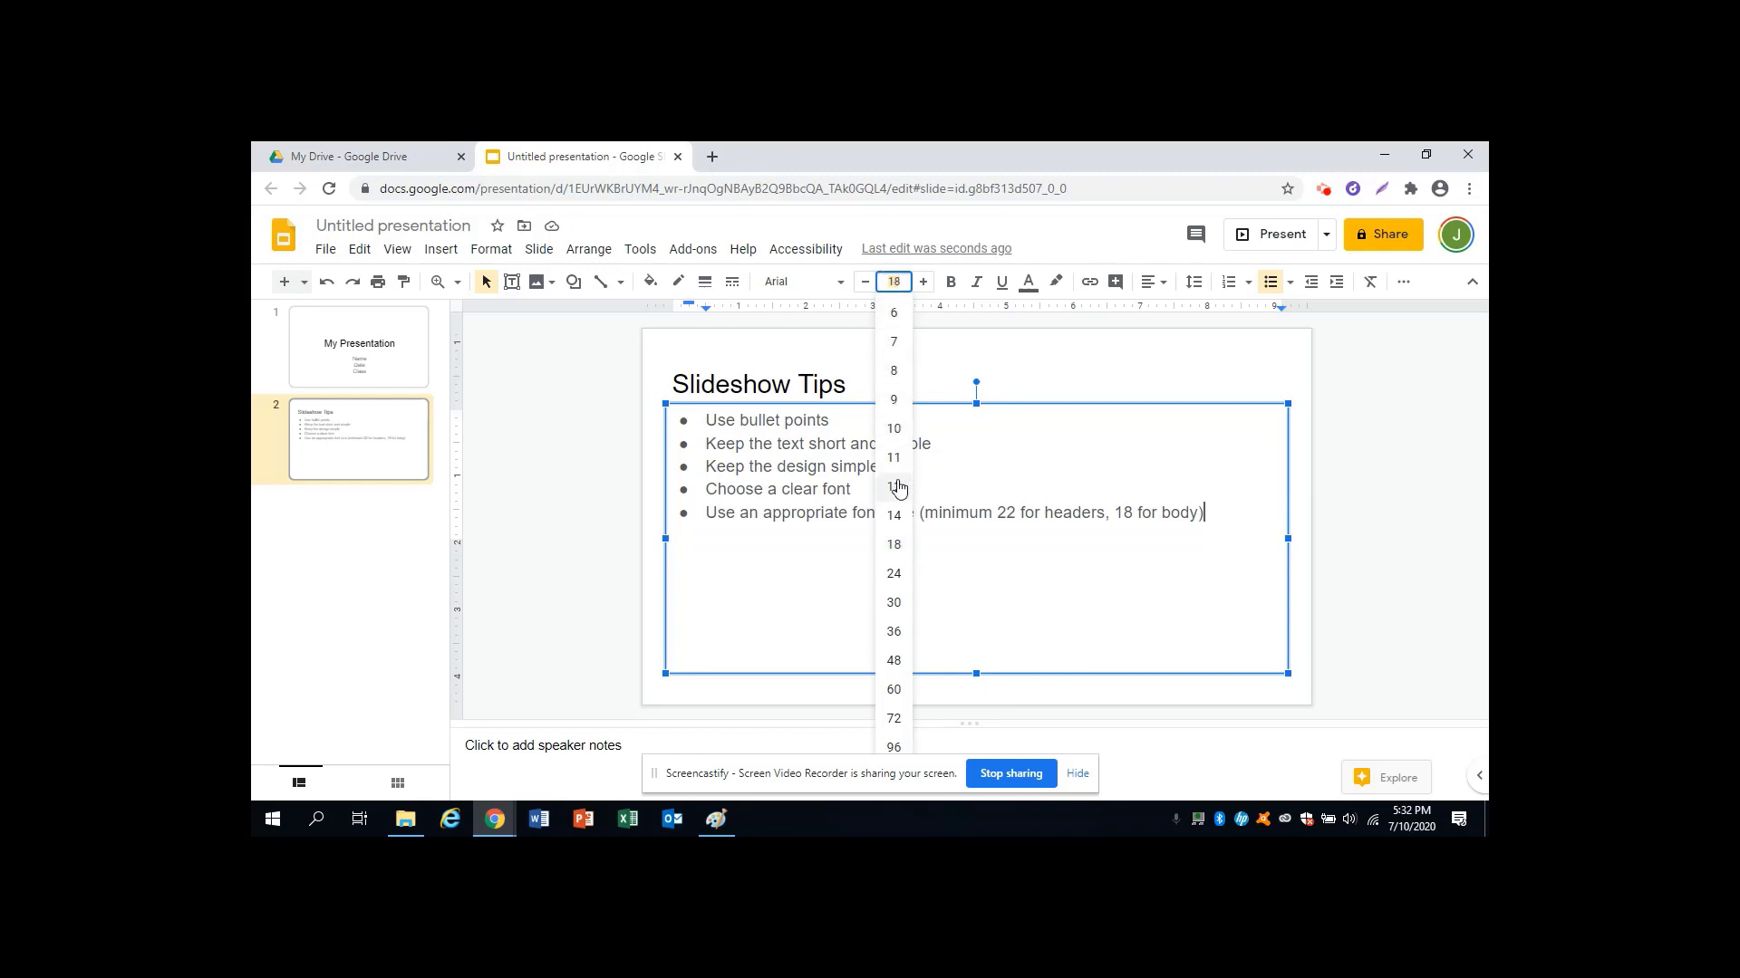
click(1225, 510)
key(Return)
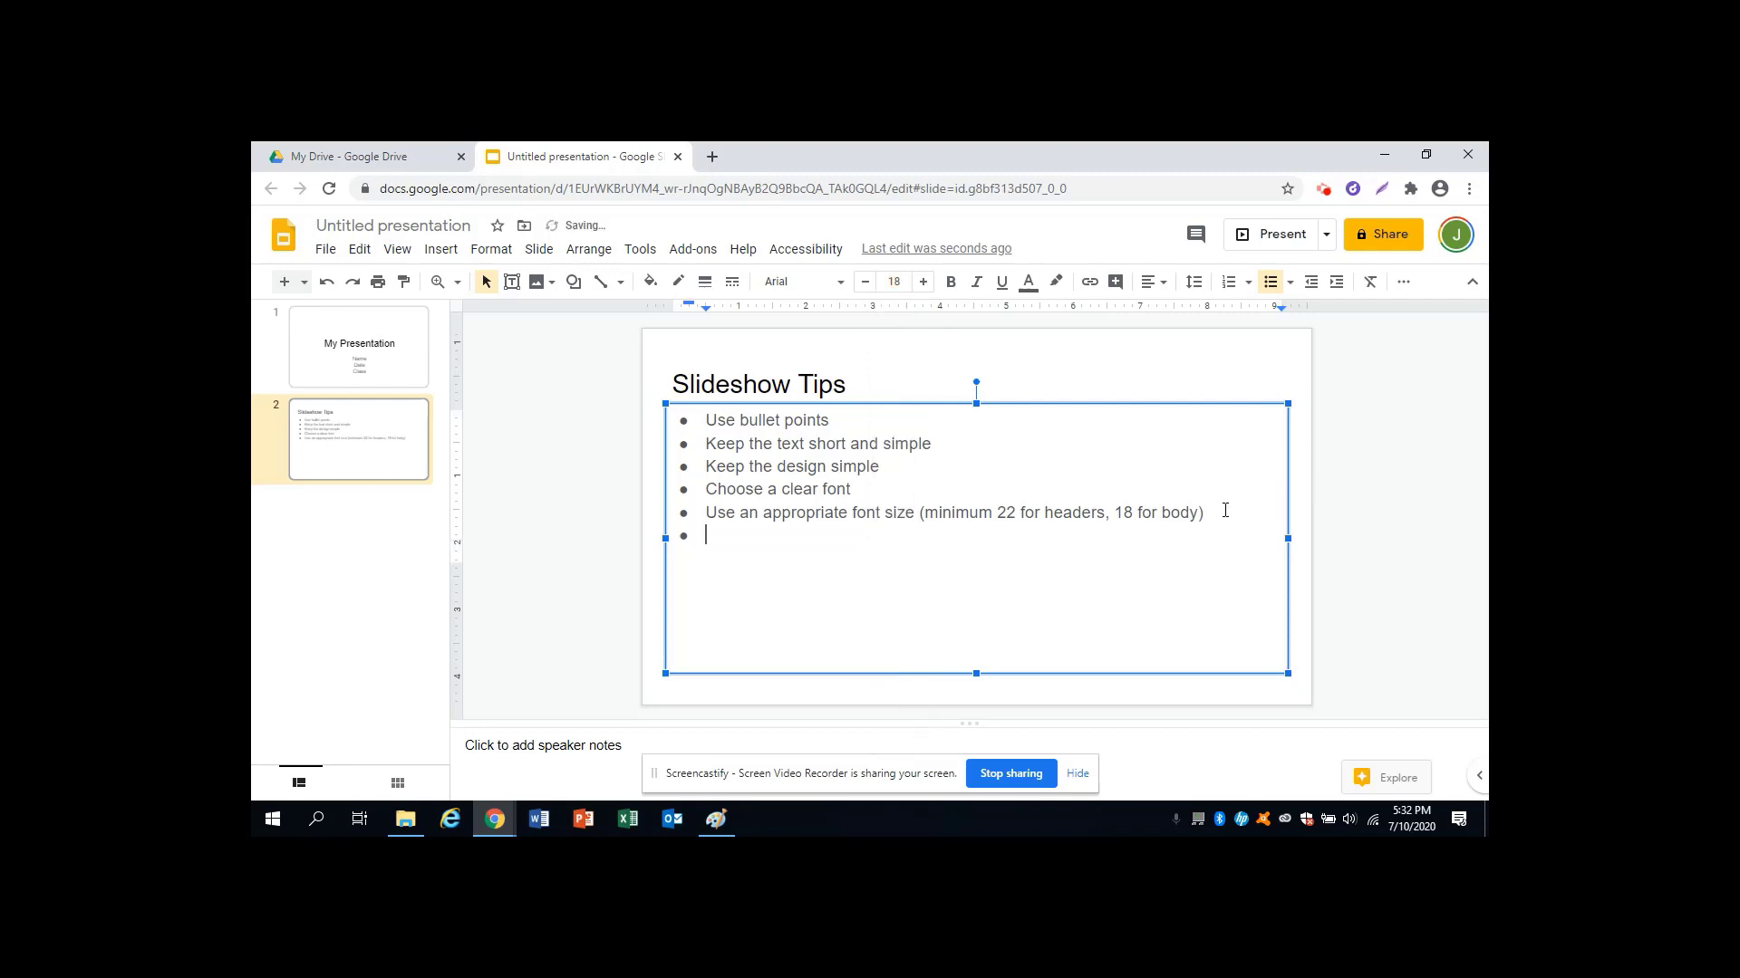
Type 'Use images' with indented sub-bullets 'Pixabay.com' and 'Google Images' beneath it
text(Use images)
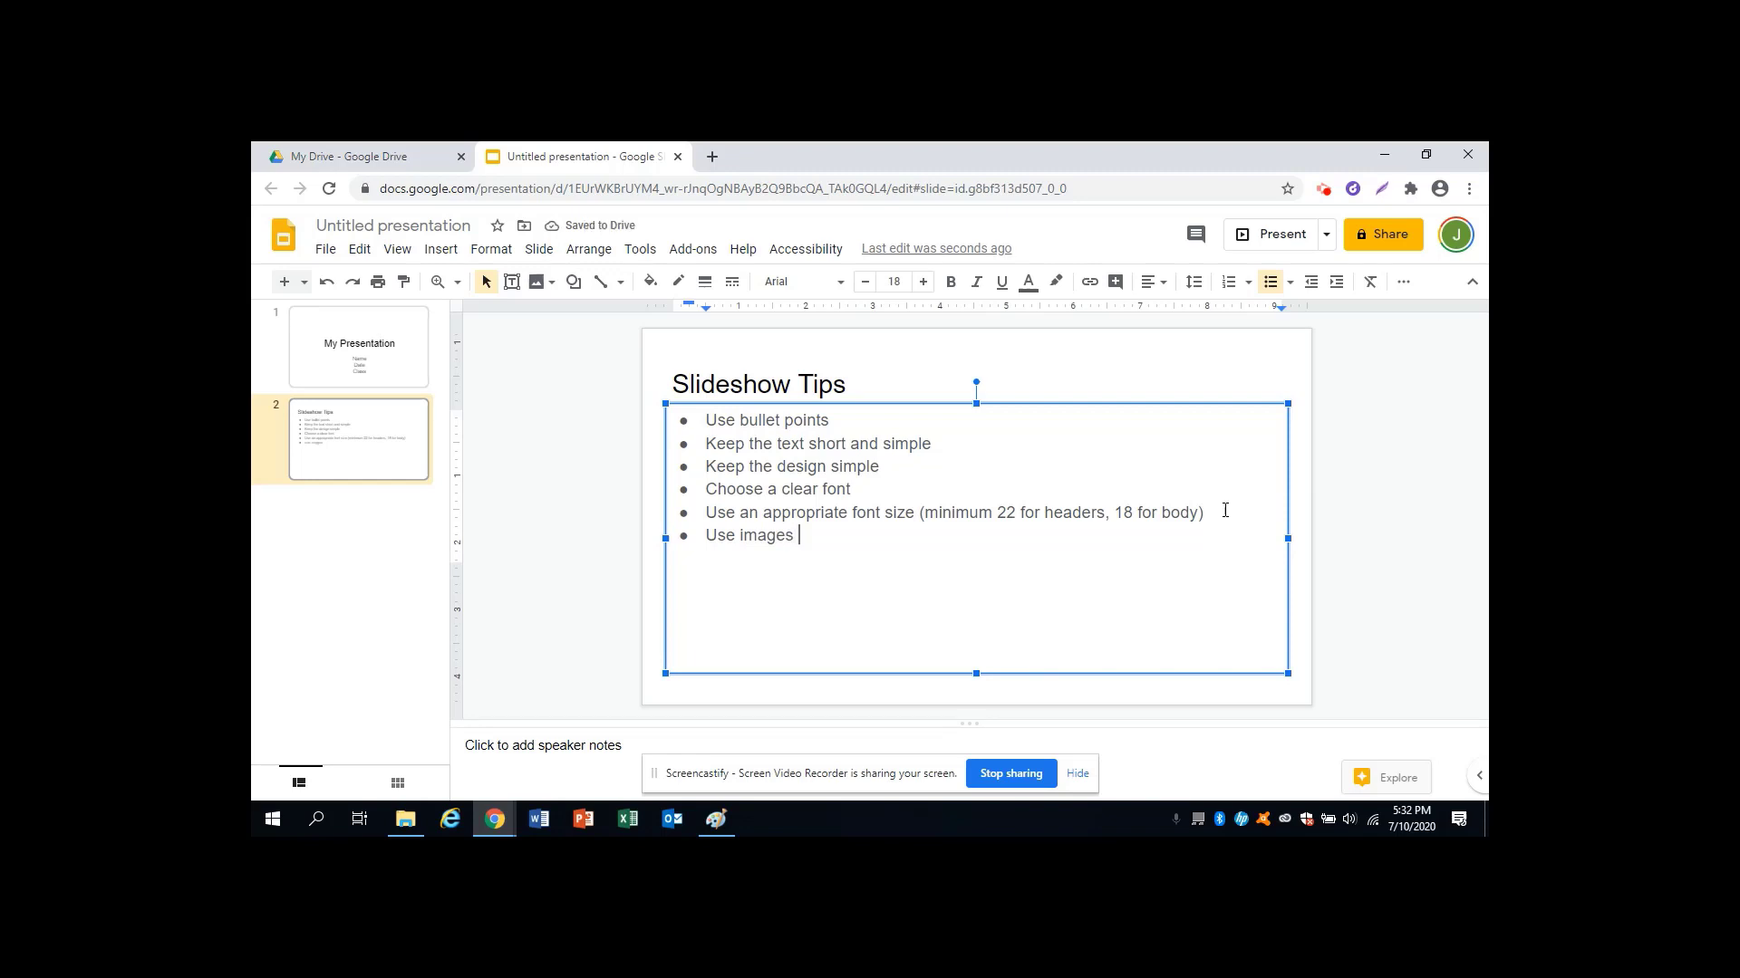
key(Return)
key(Tab)
text(Pixabay.com)
key(Return)
text(Google Images)
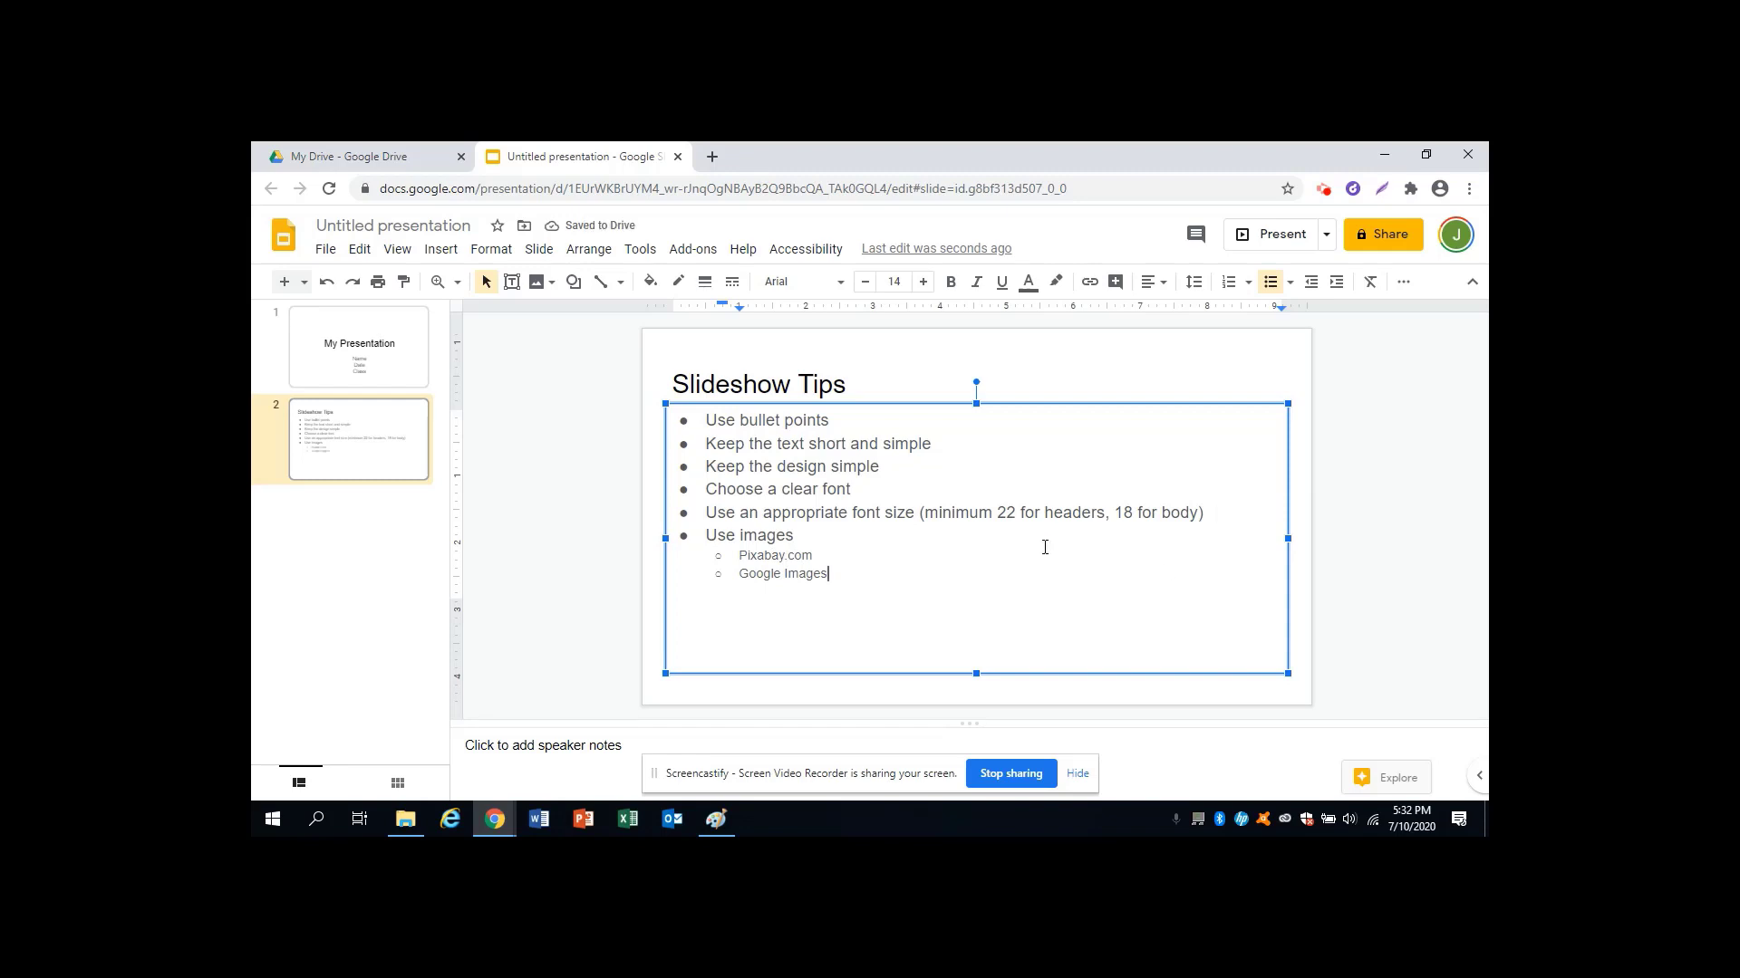
Open Pixabay in a new Chrome tab and search it for 'reading'
click(712, 157)
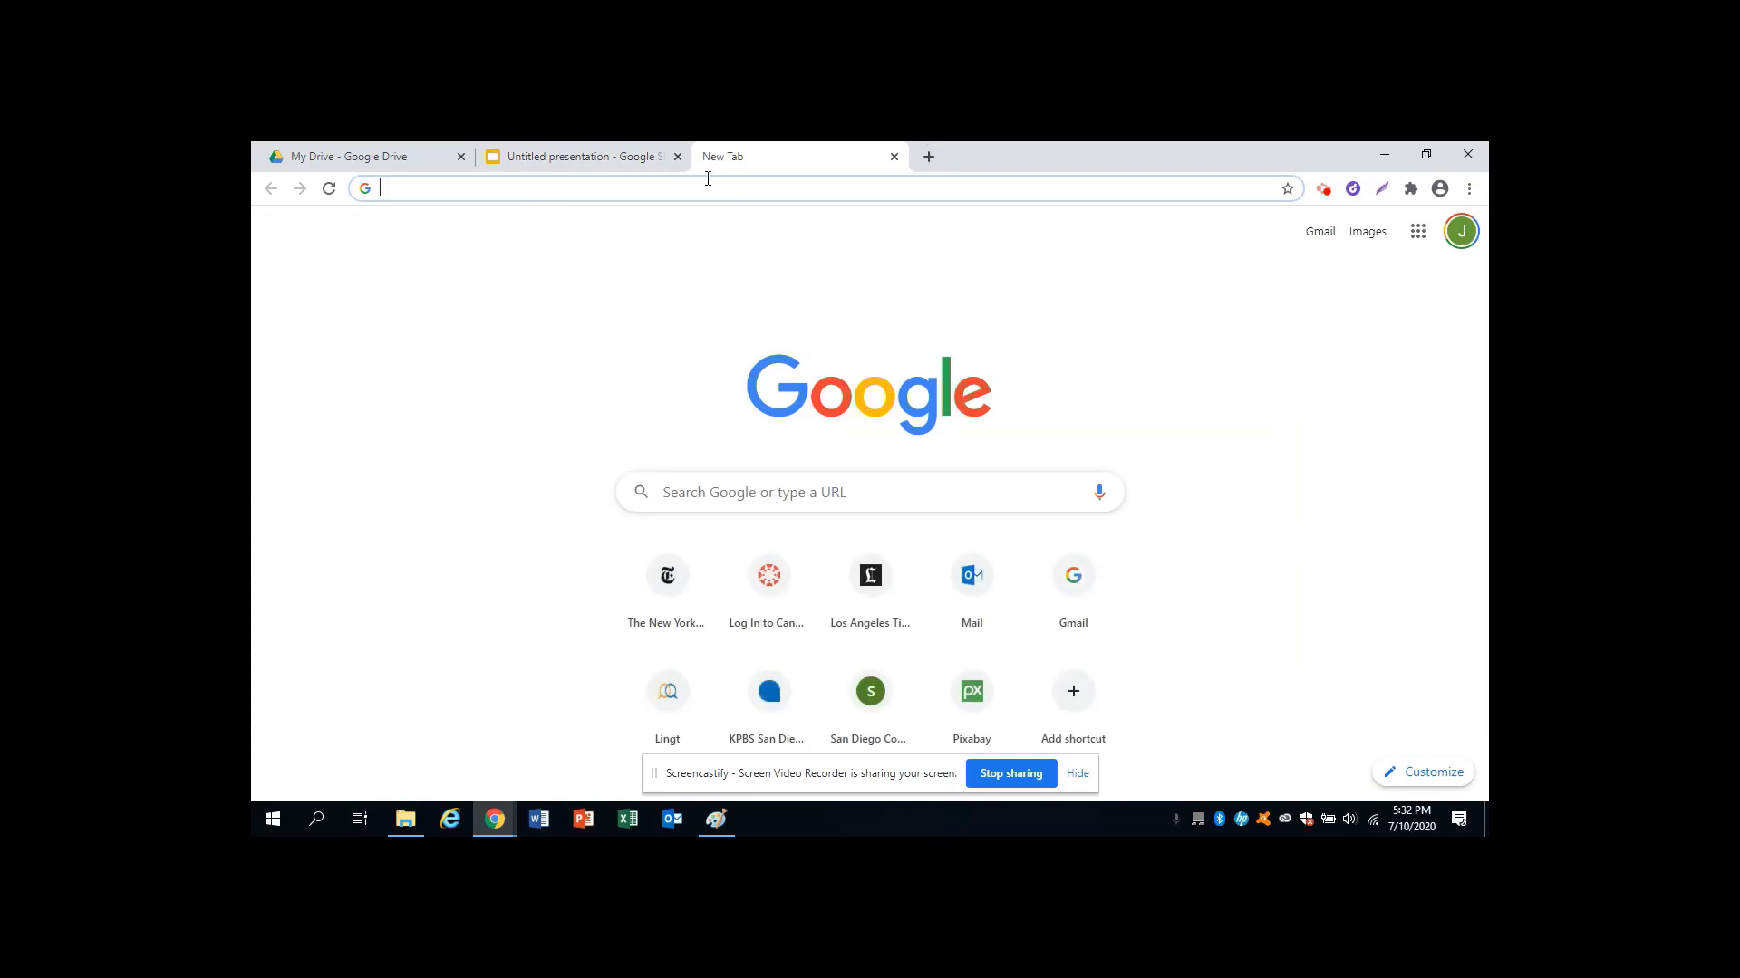
text(pixabay)
key(Return)
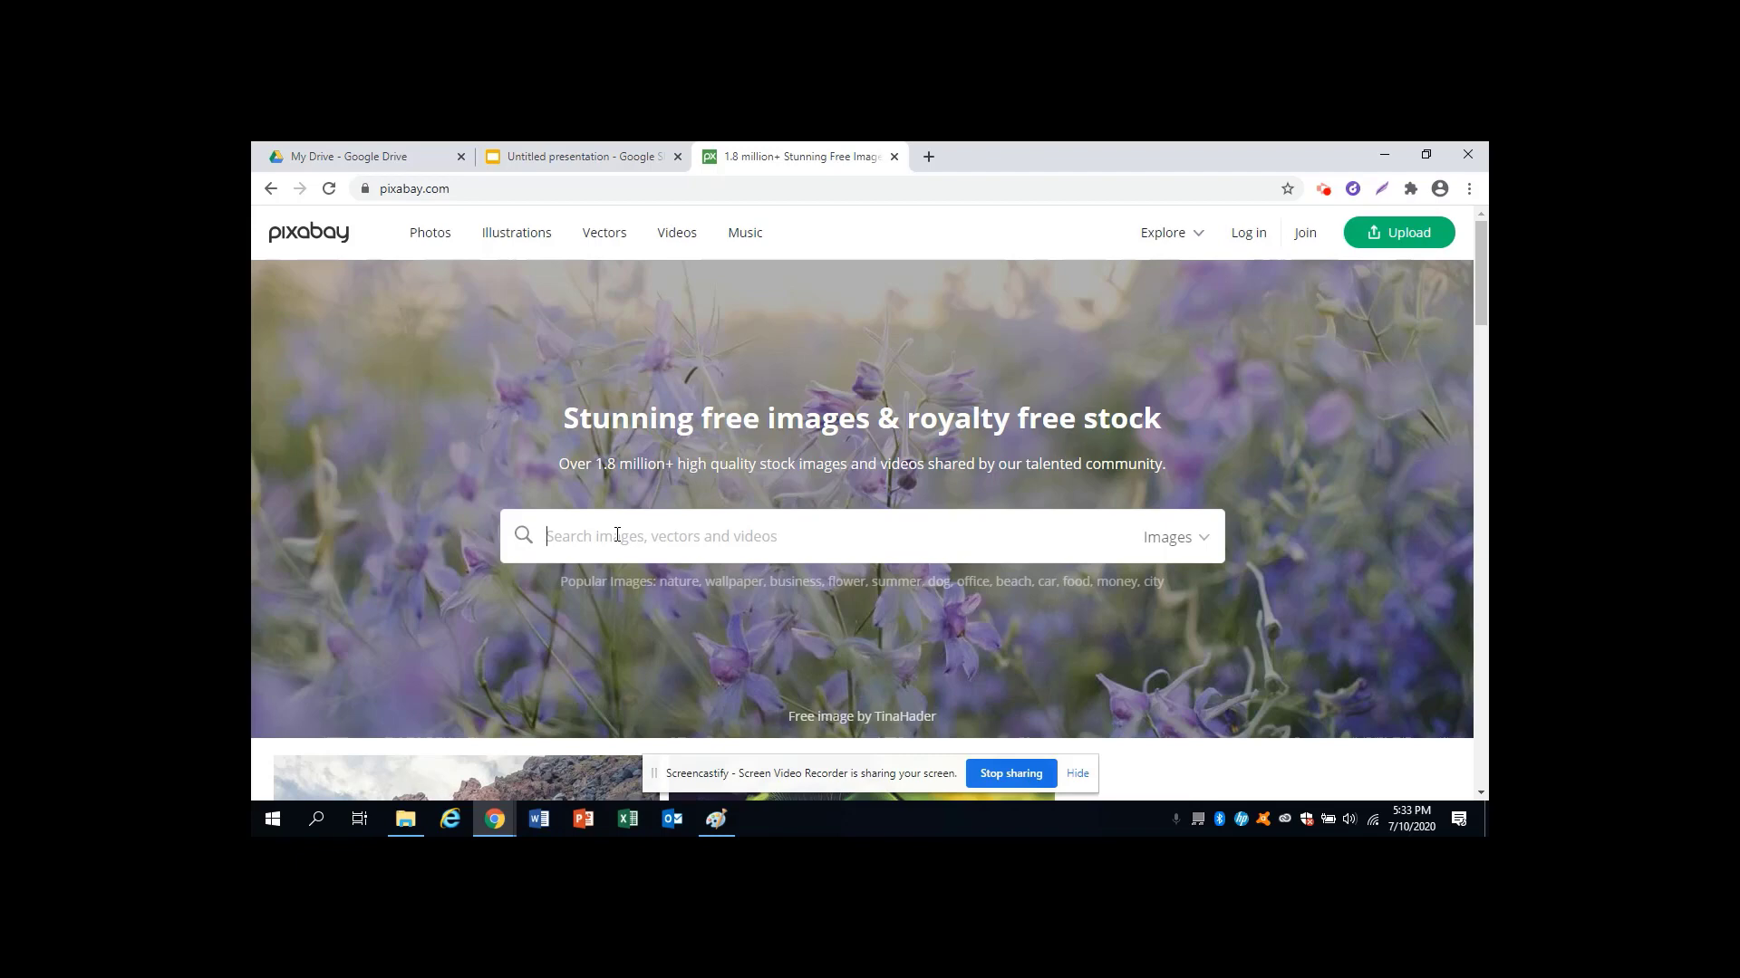
text(reading)
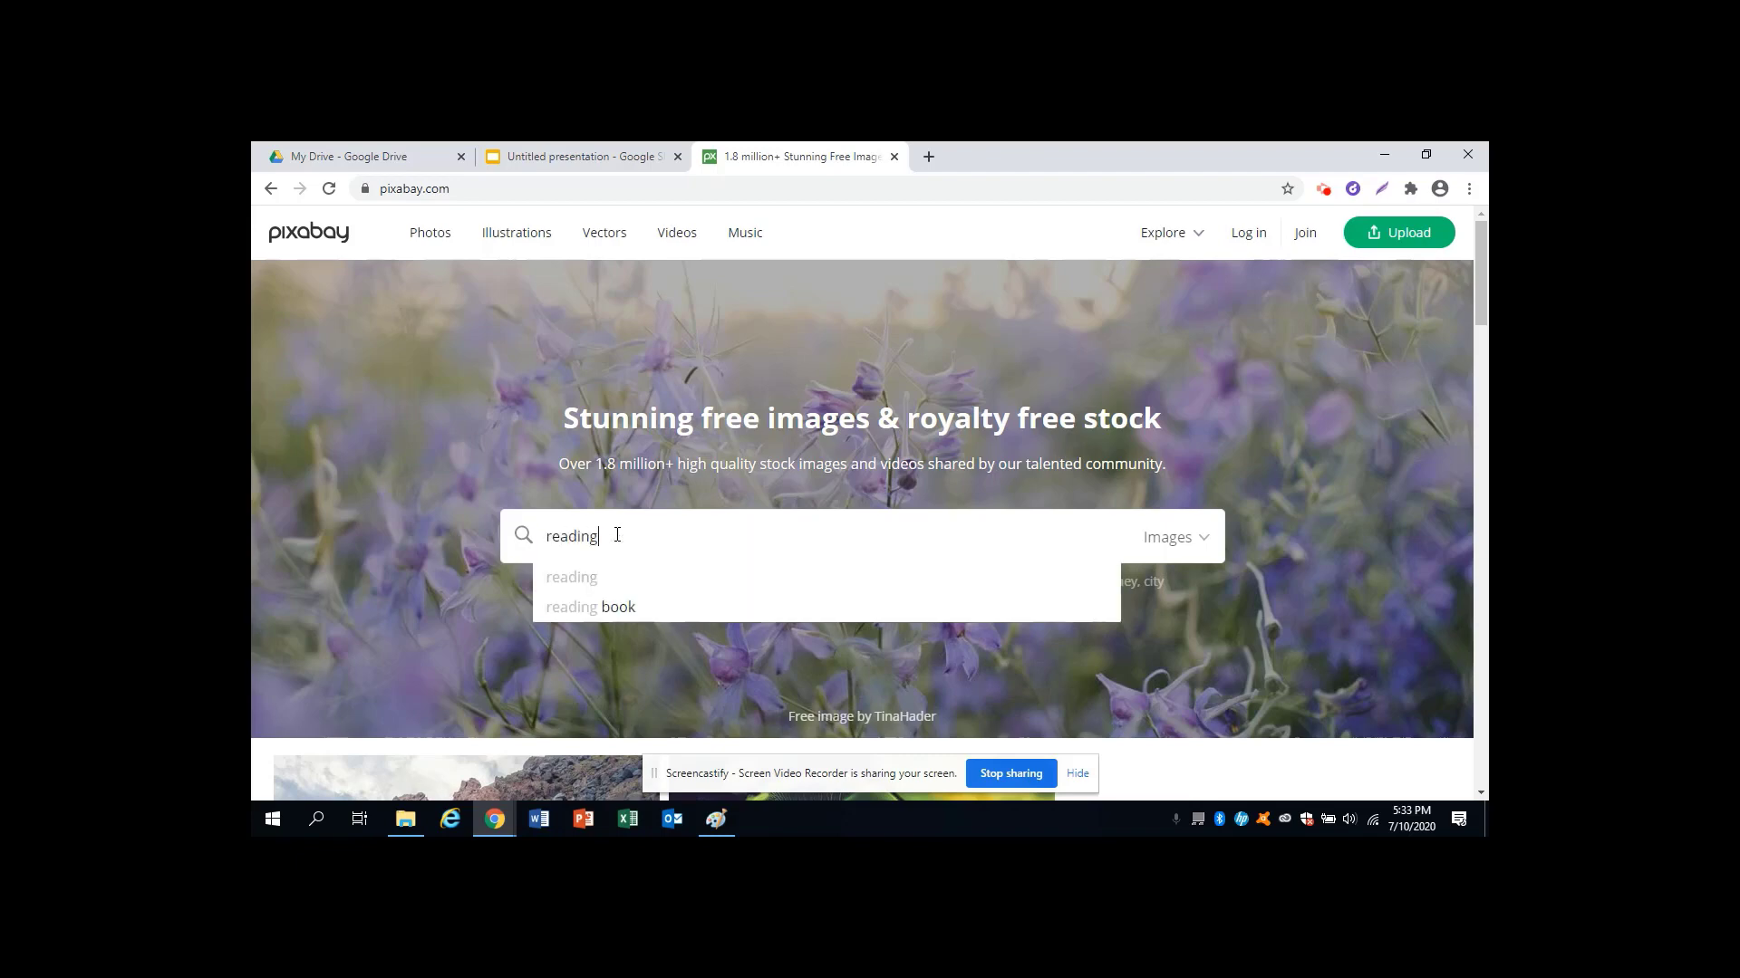
key(Return)
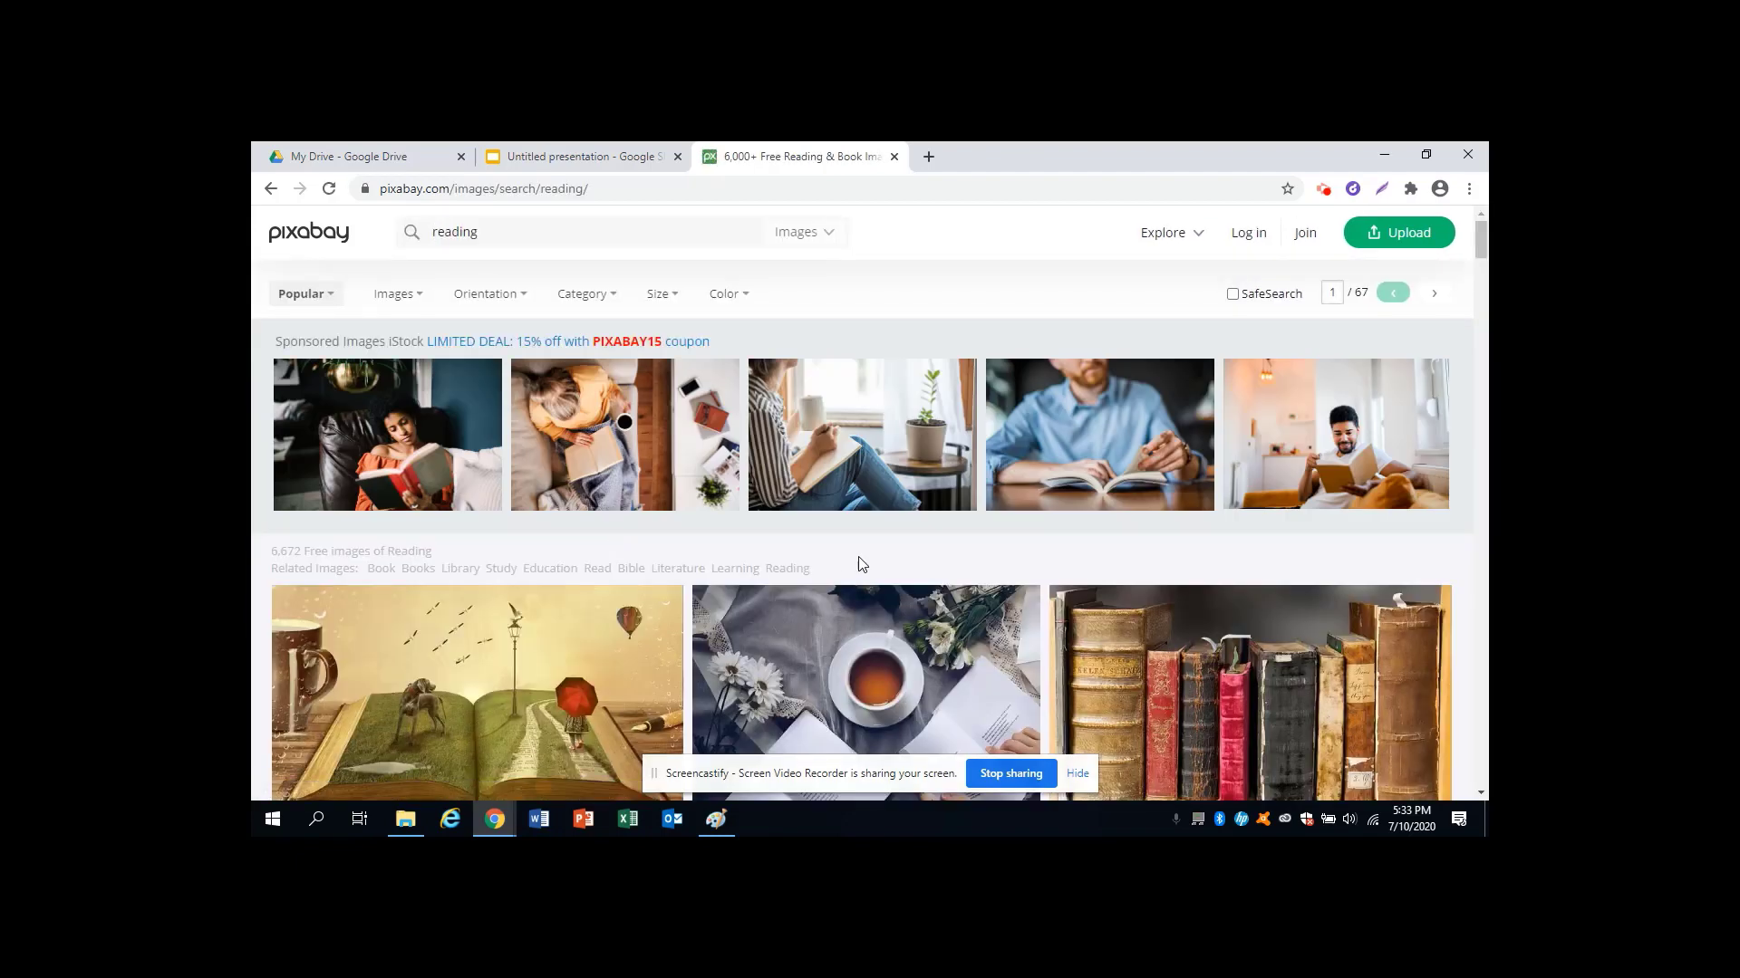
Download the Girl Books School clipart at 640×1280 (girl-160172_1280.png), then return to Slides
scroll(857, 556, down, 2)
scroll(857, 556, down, 5)
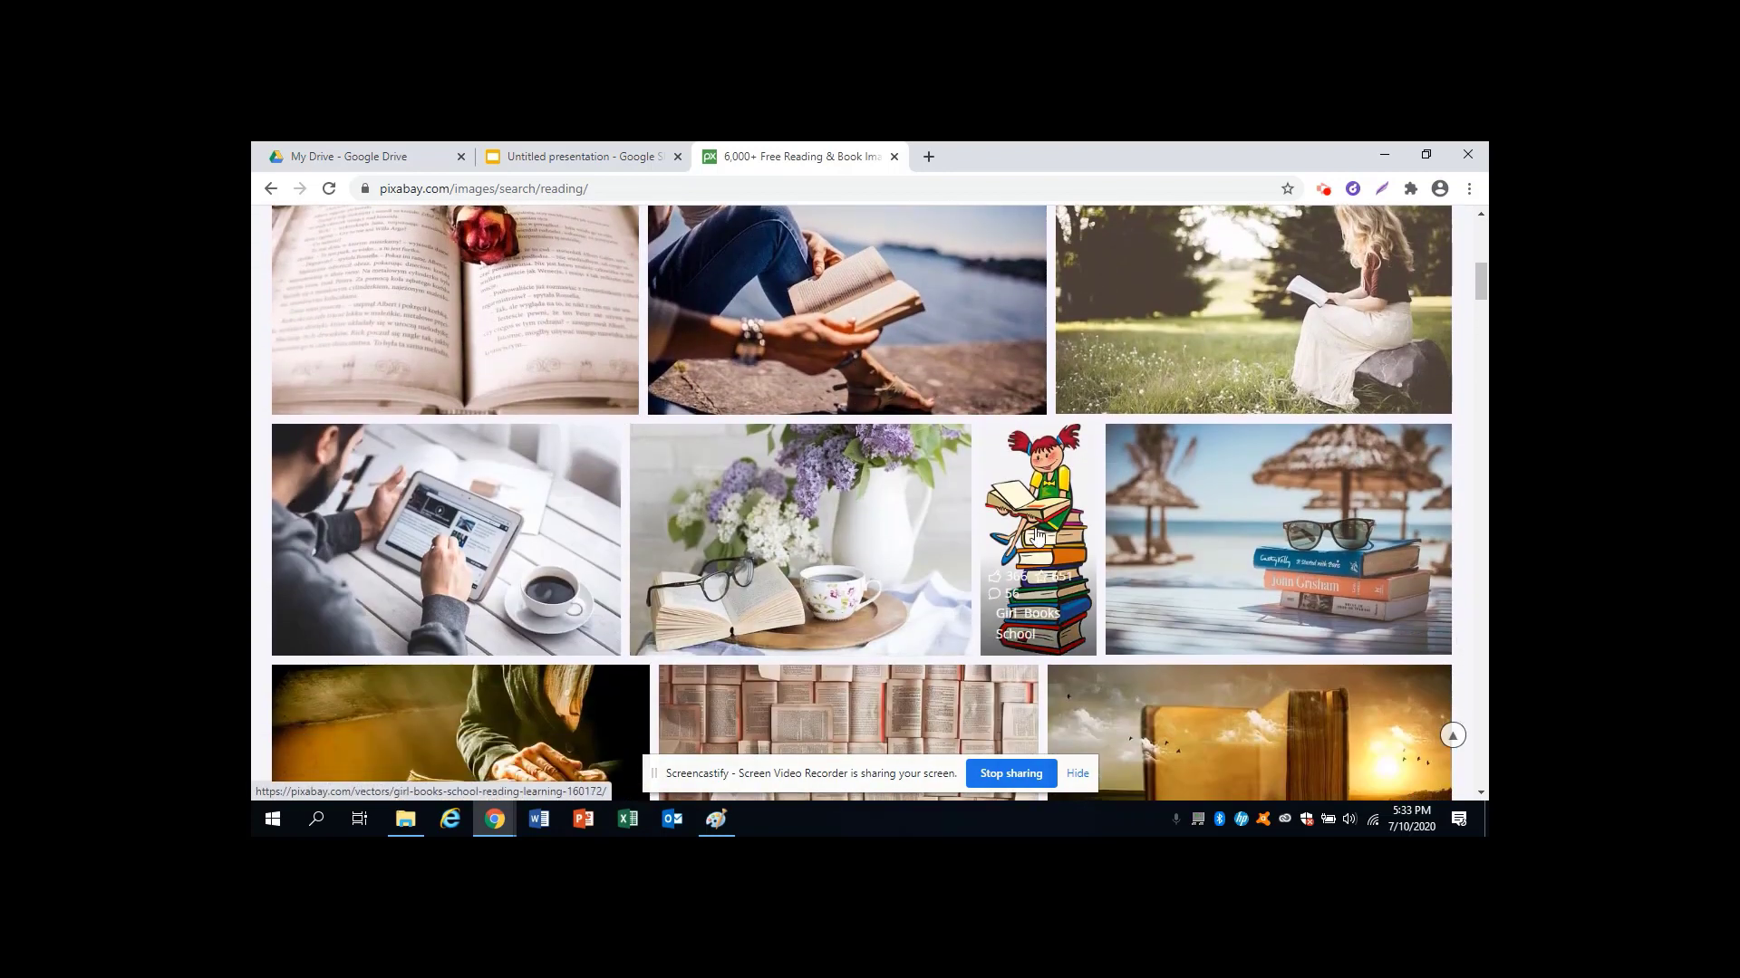
click(1037, 538)
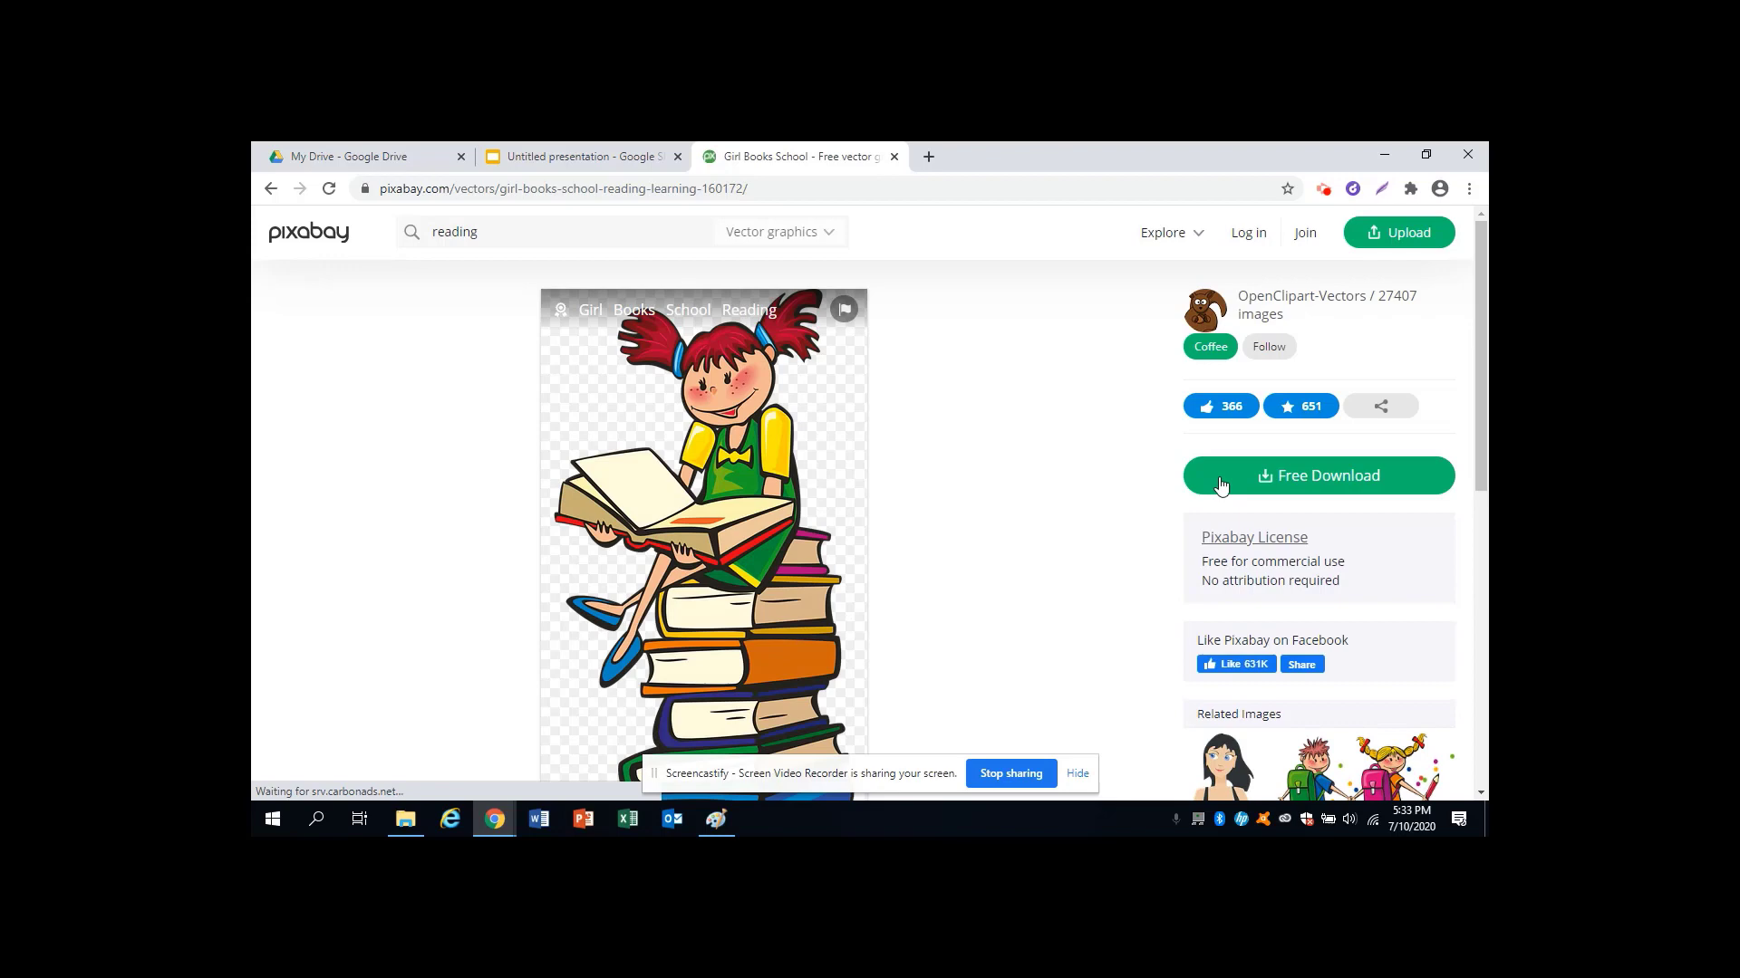
click(1243, 481)
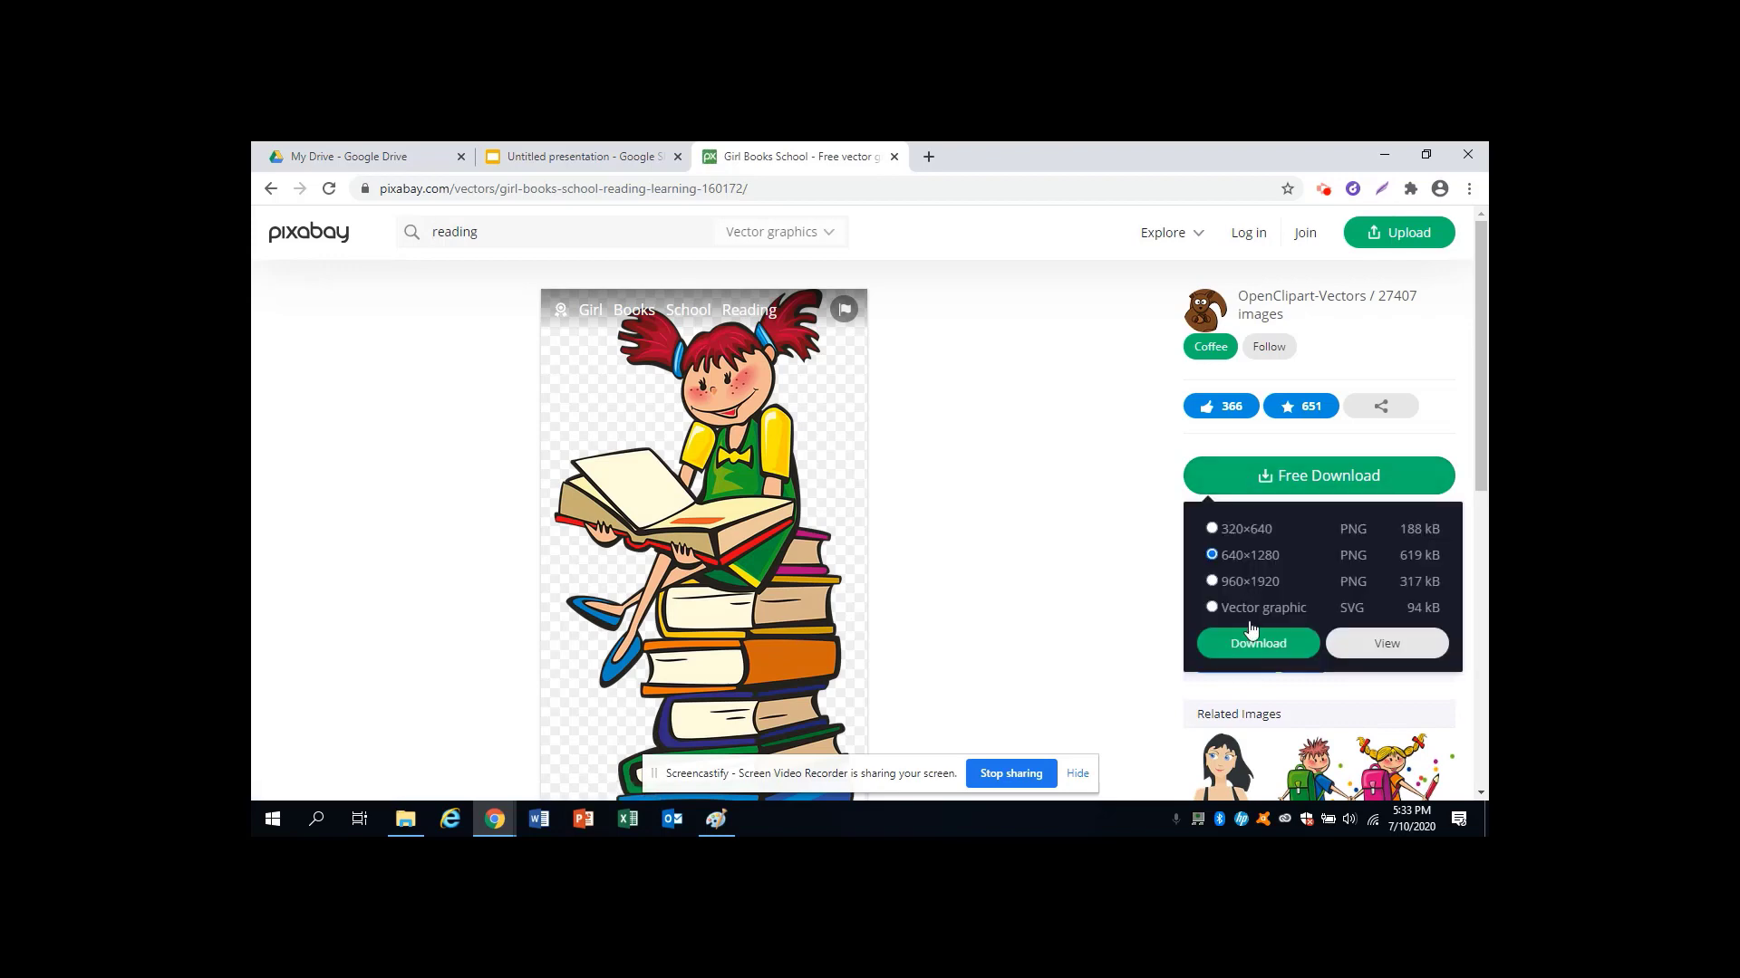
click(1251, 654)
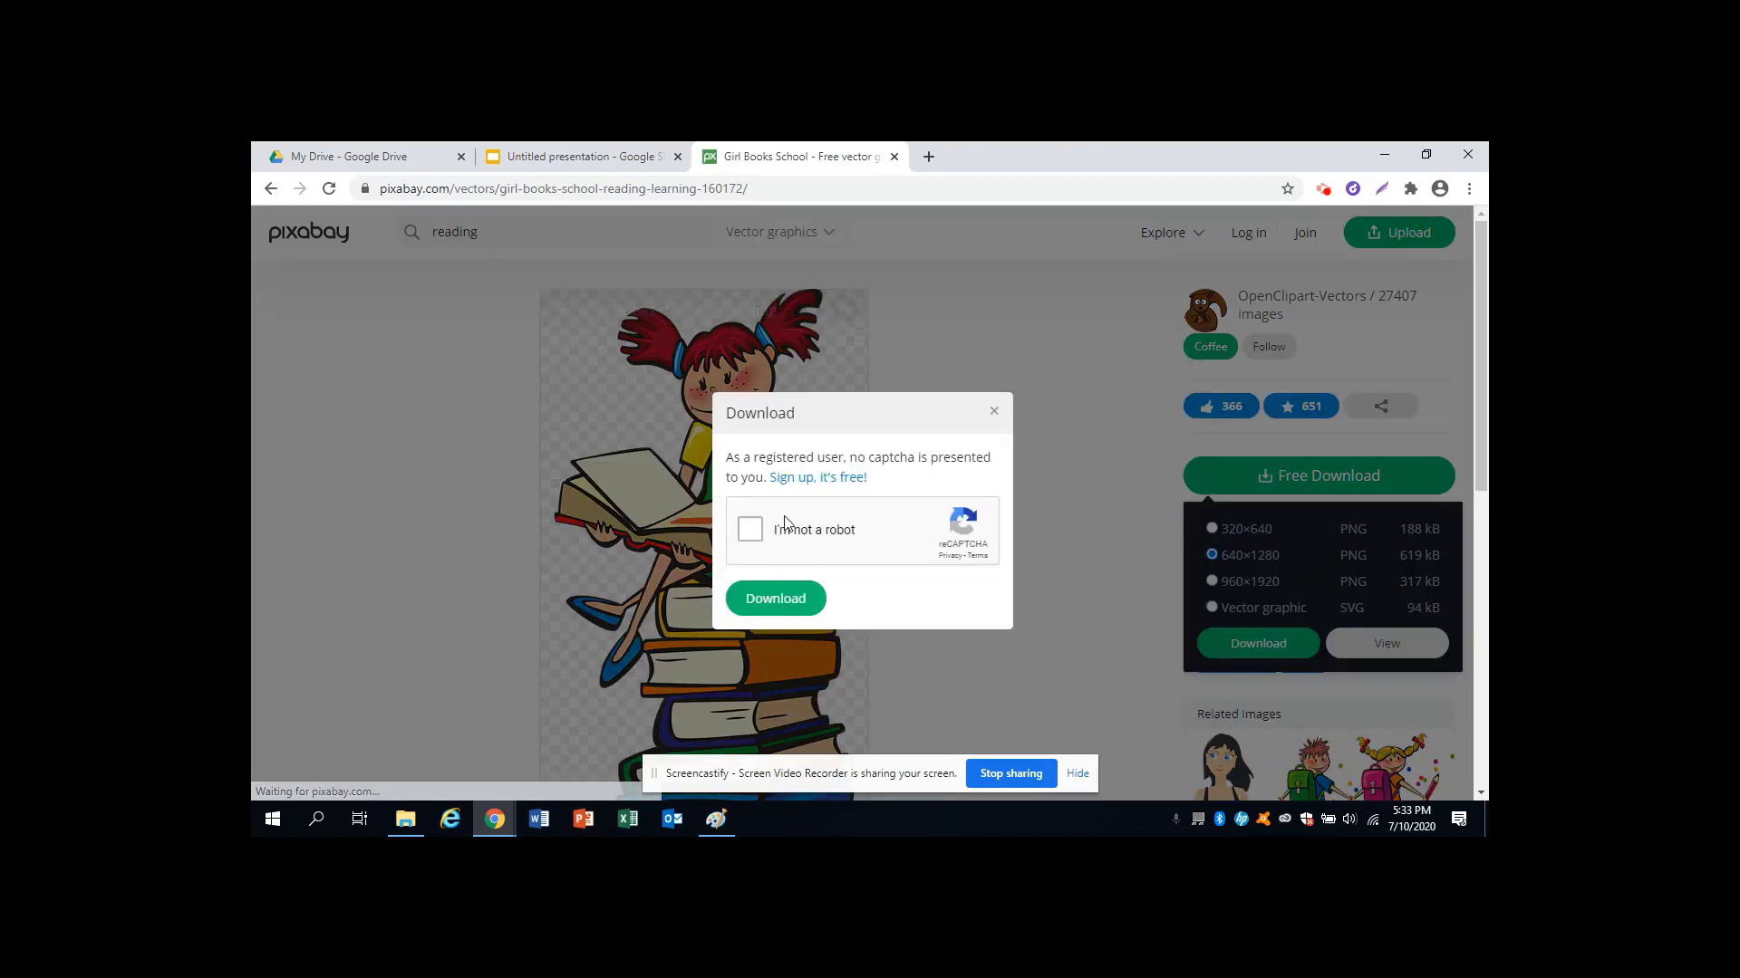
click(752, 532)
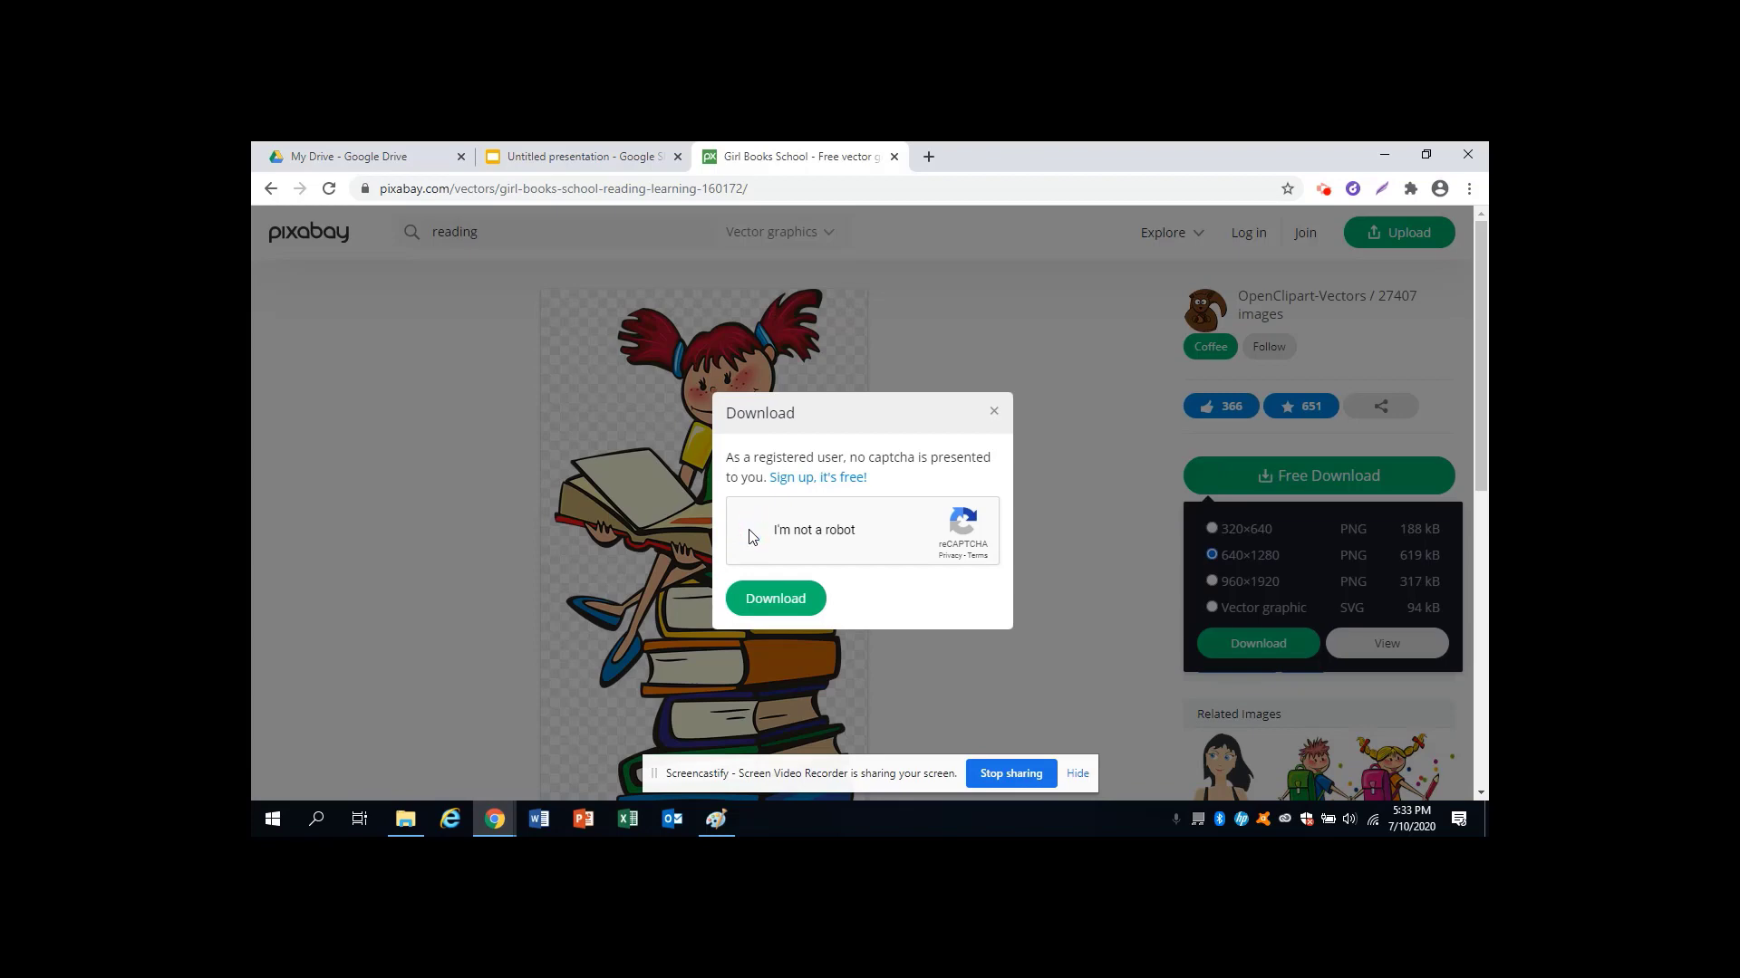
click(765, 600)
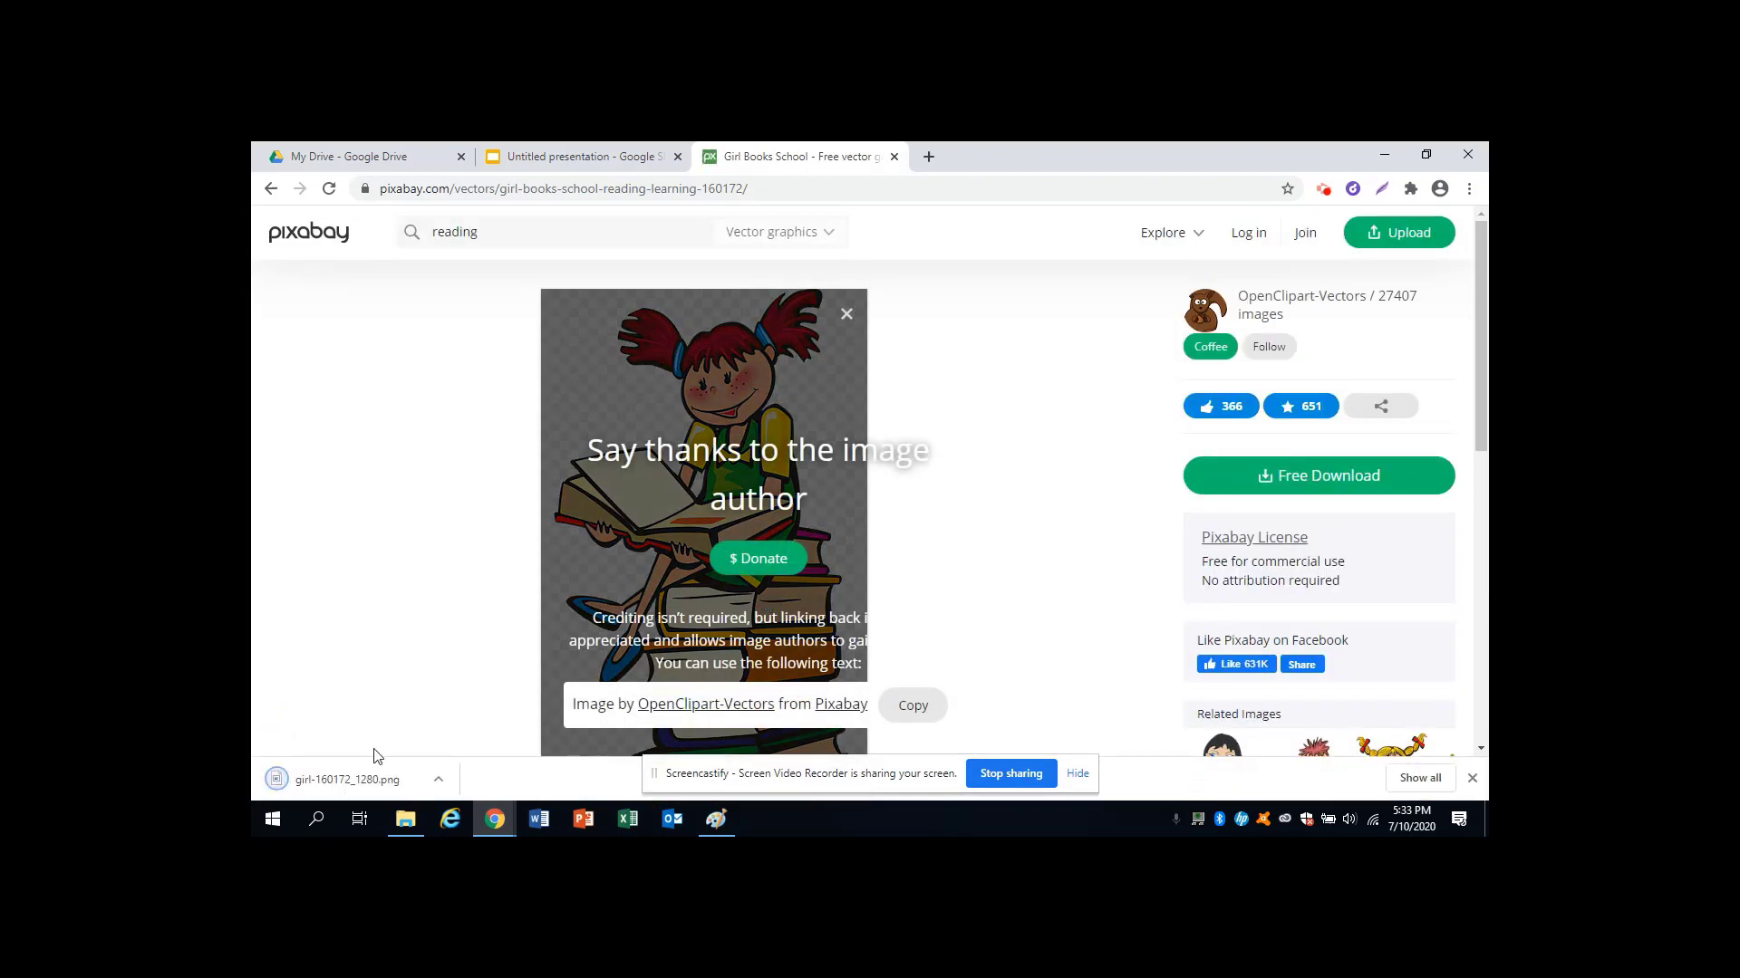
click(586, 162)
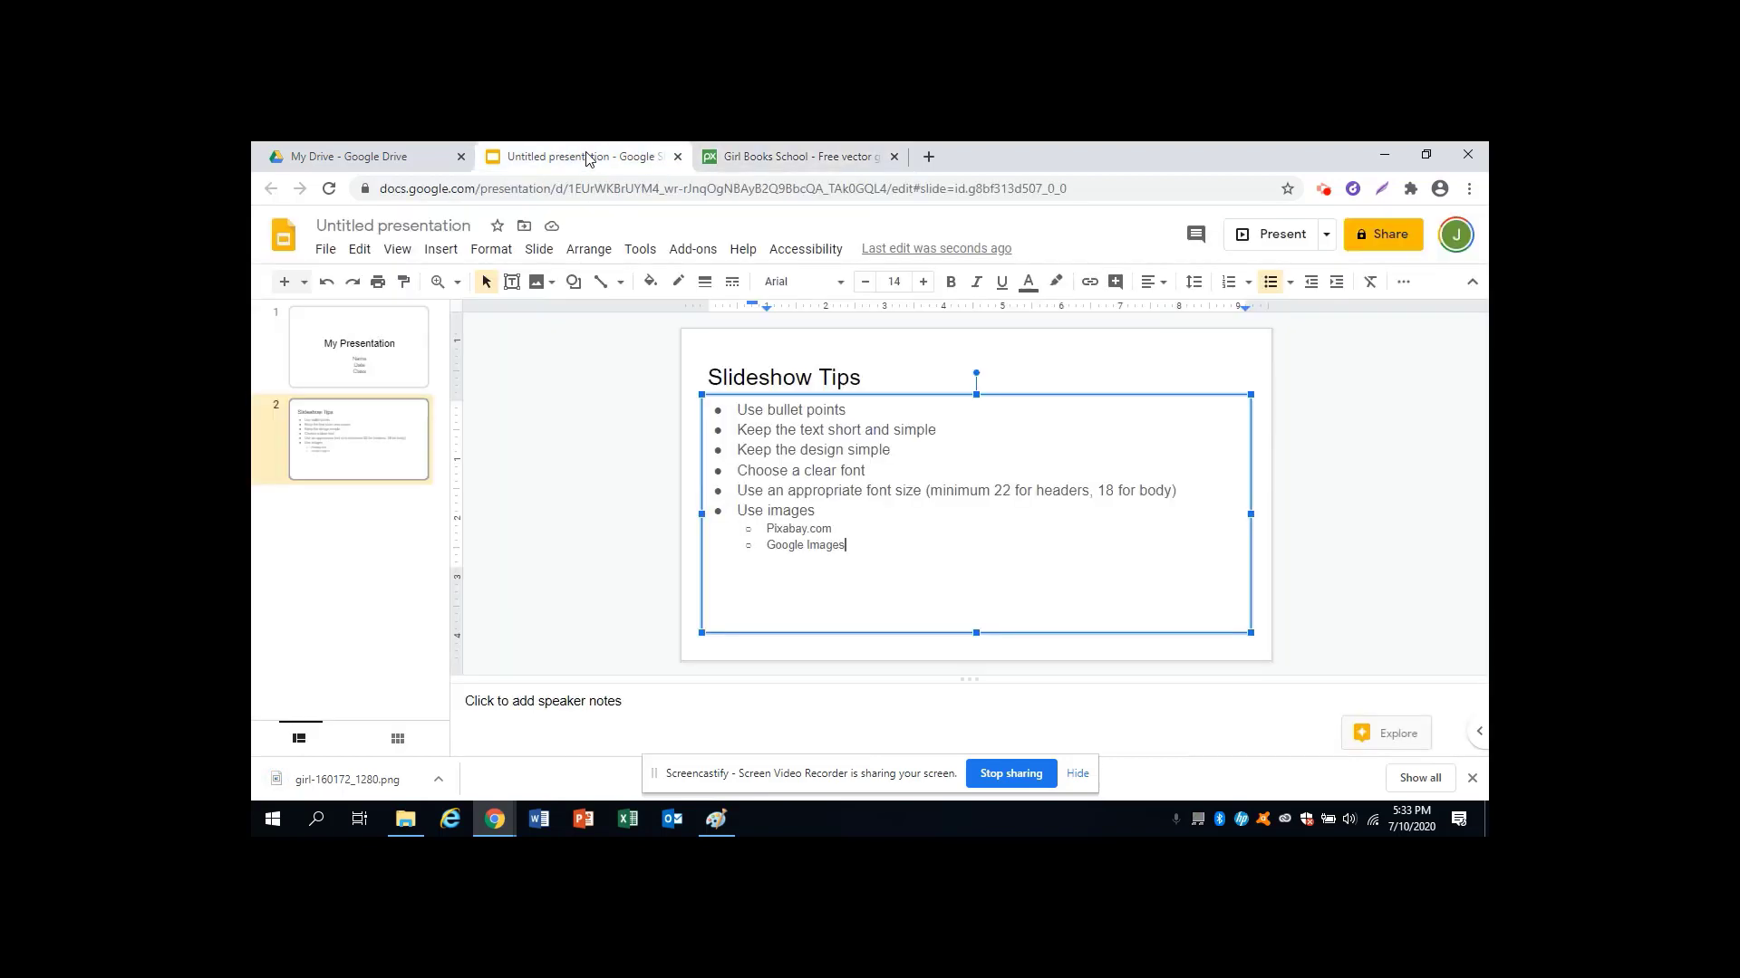
Upload girl-160172_1280 from Downloads onto slide 2 via Insert > Image
click(441, 252)
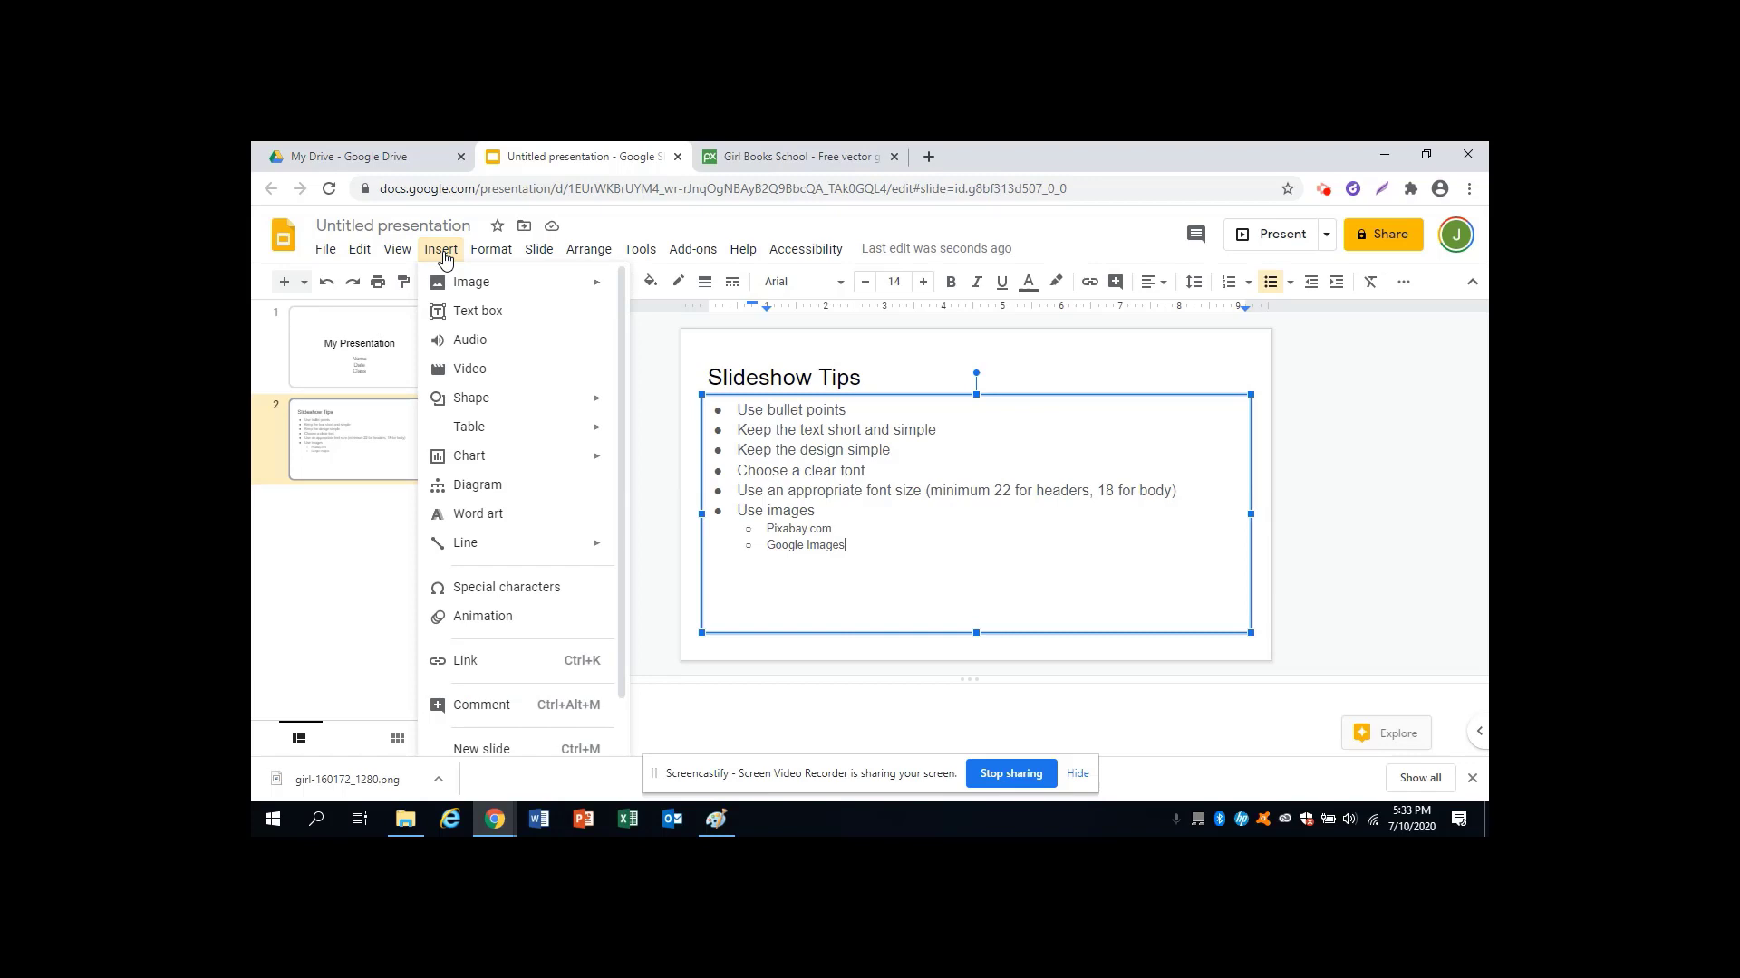
mouse_move(450, 287)
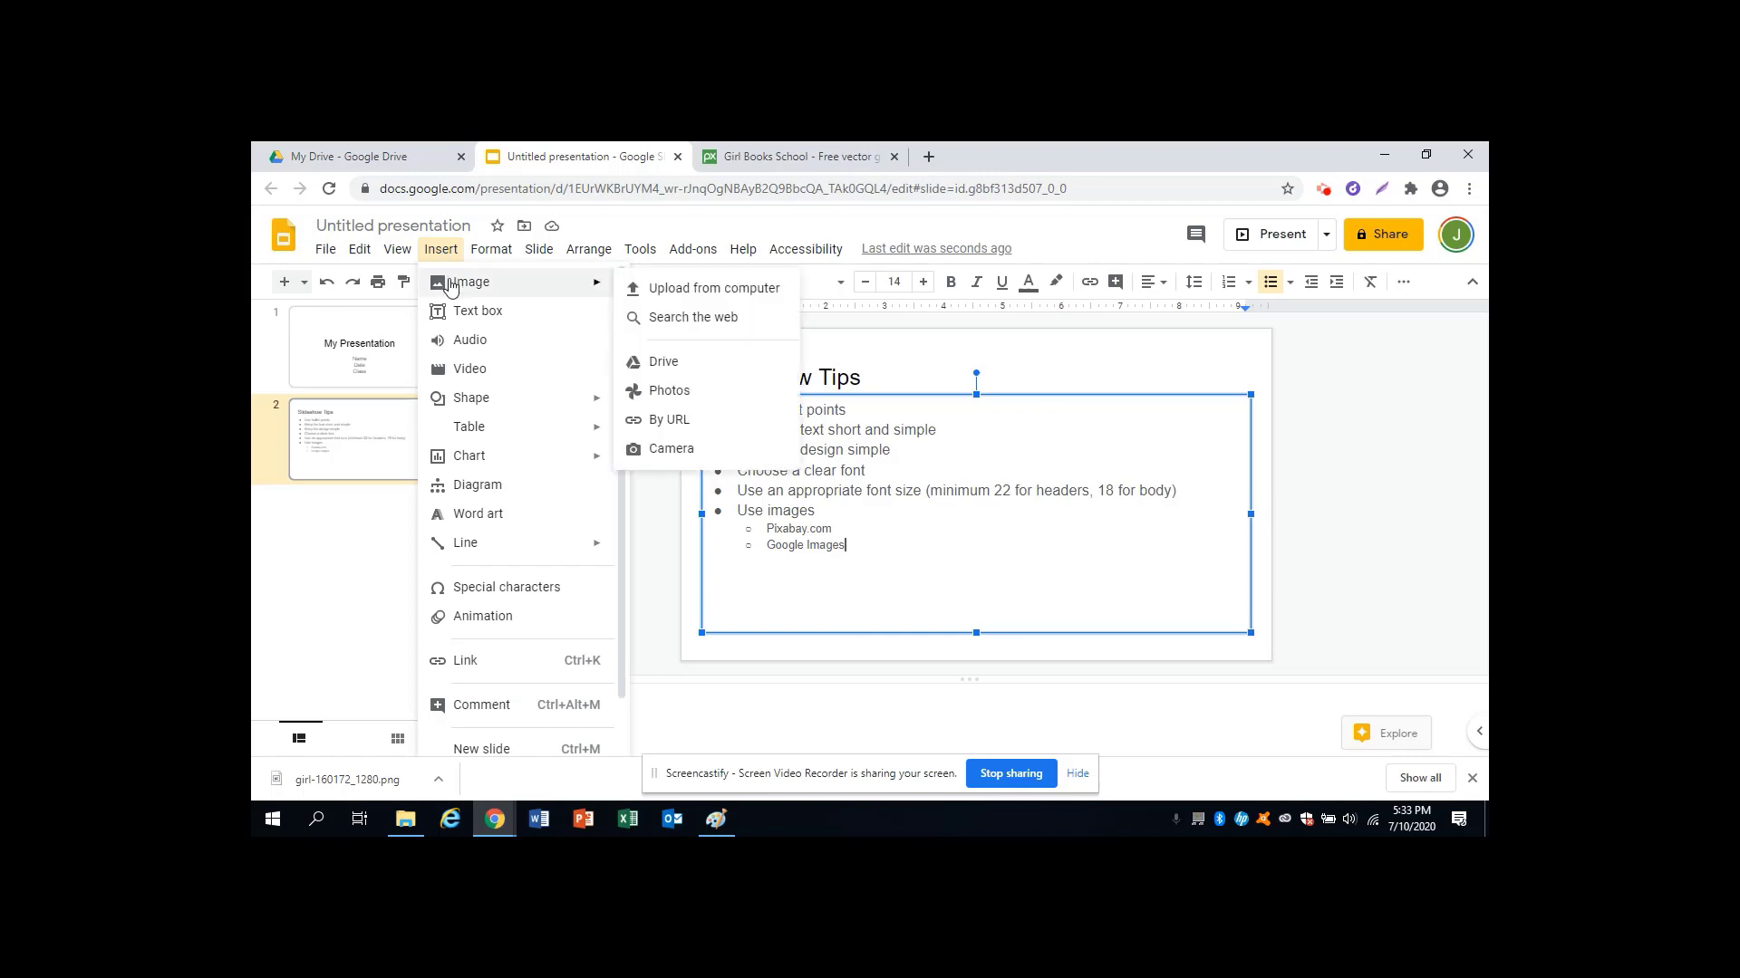
click(646, 288)
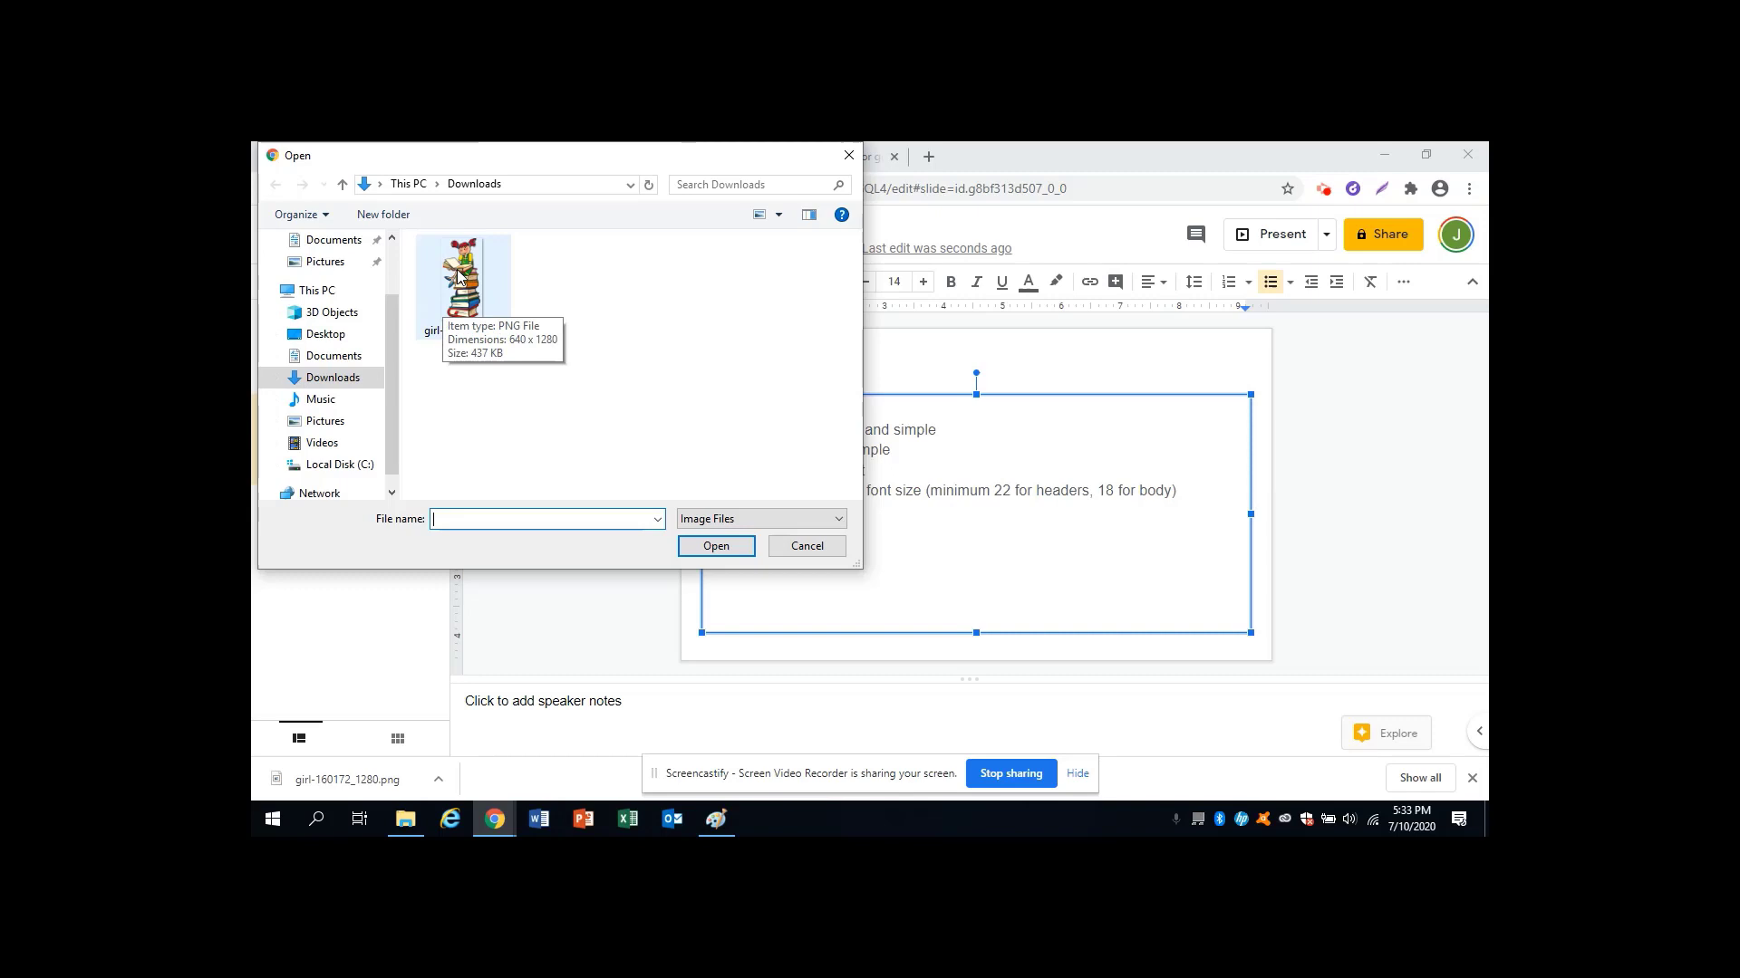
click(457, 276)
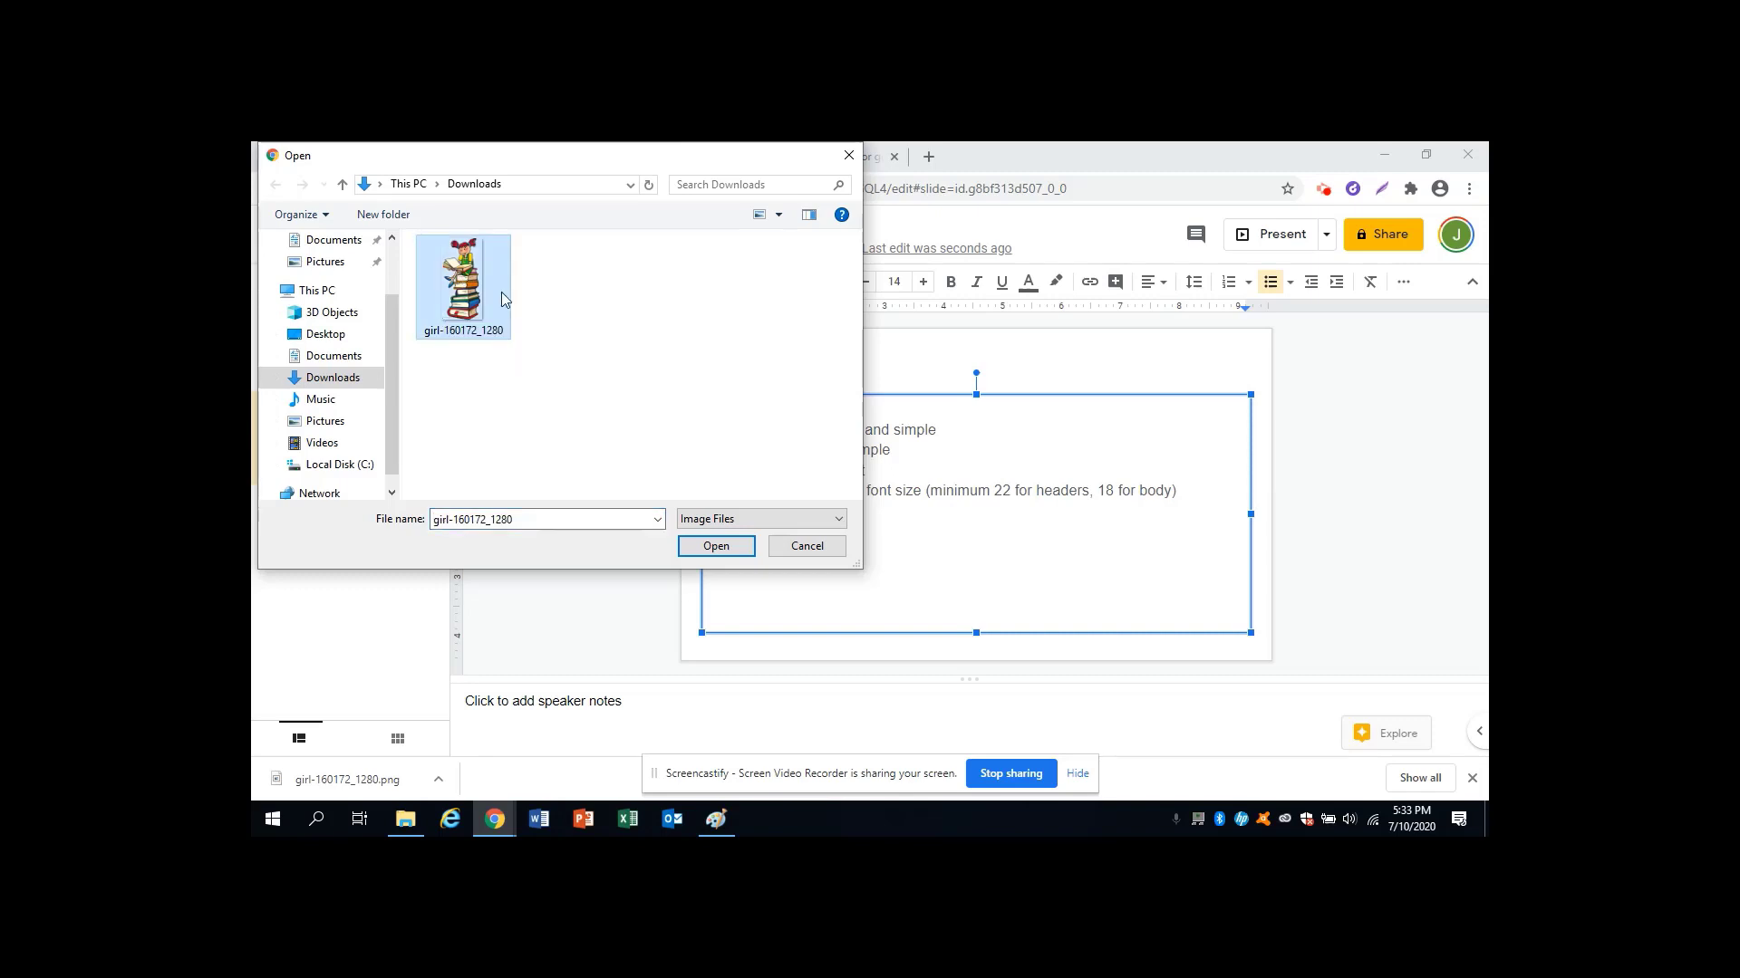
click(715, 546)
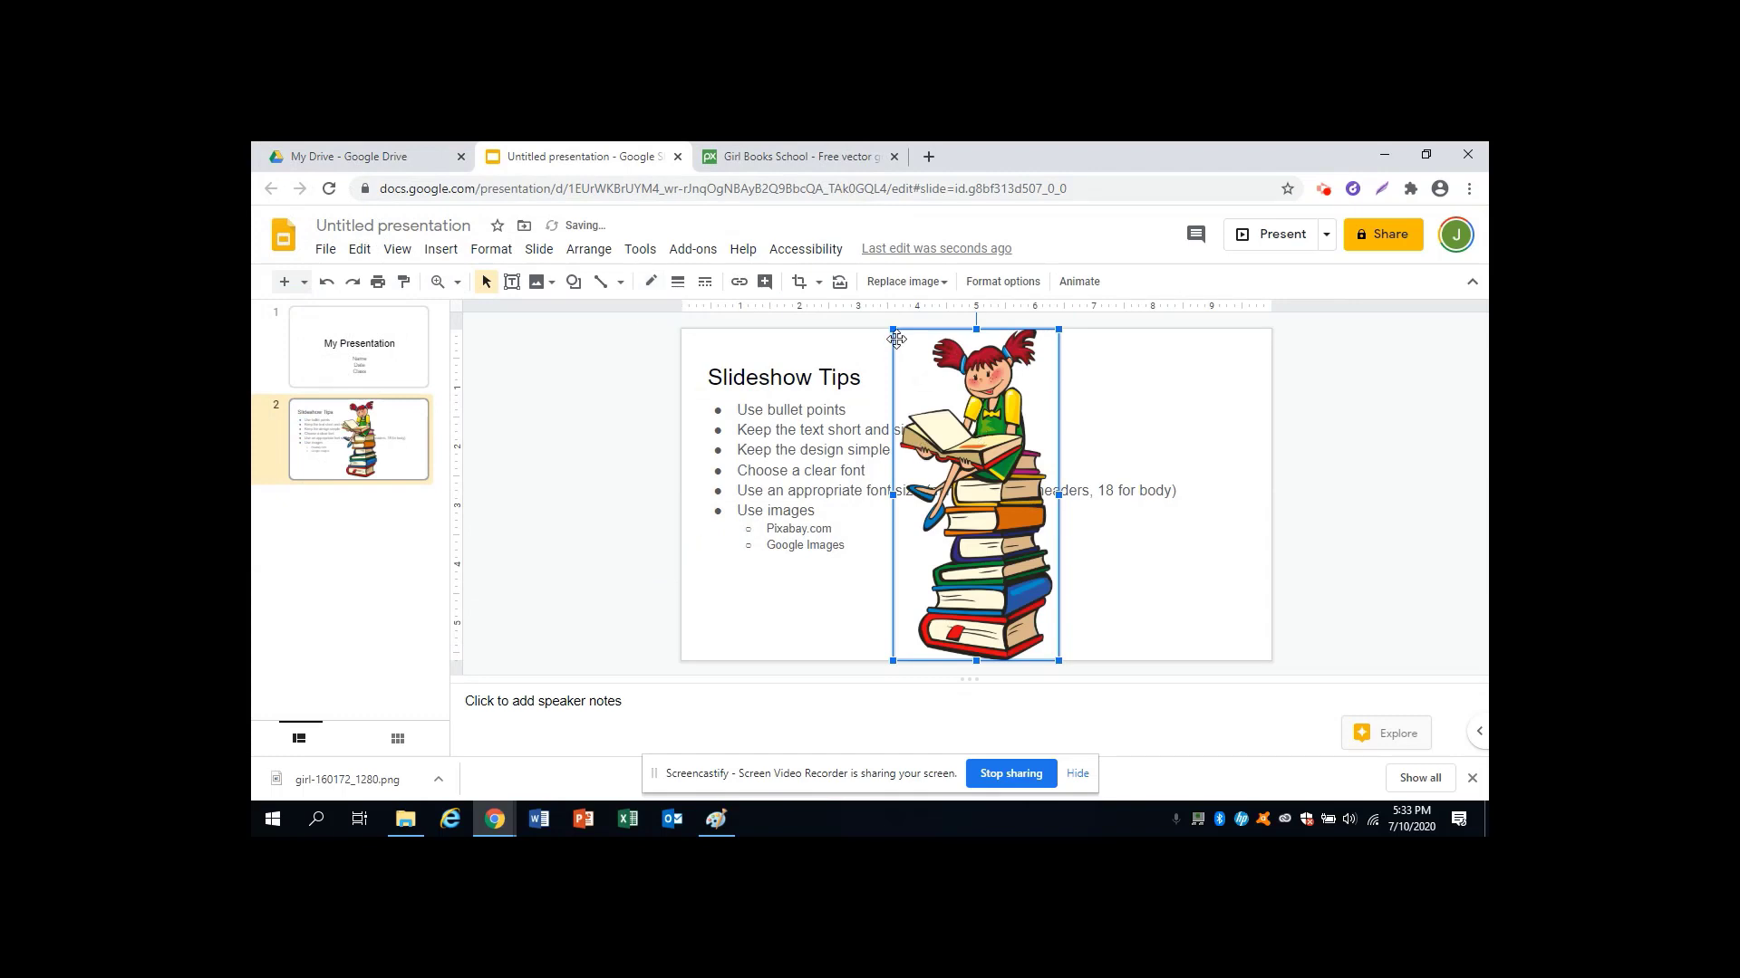
Move the clipart right and narrow the bullet text box so it wraps clear of it
drag(897, 339, 1126, 414)
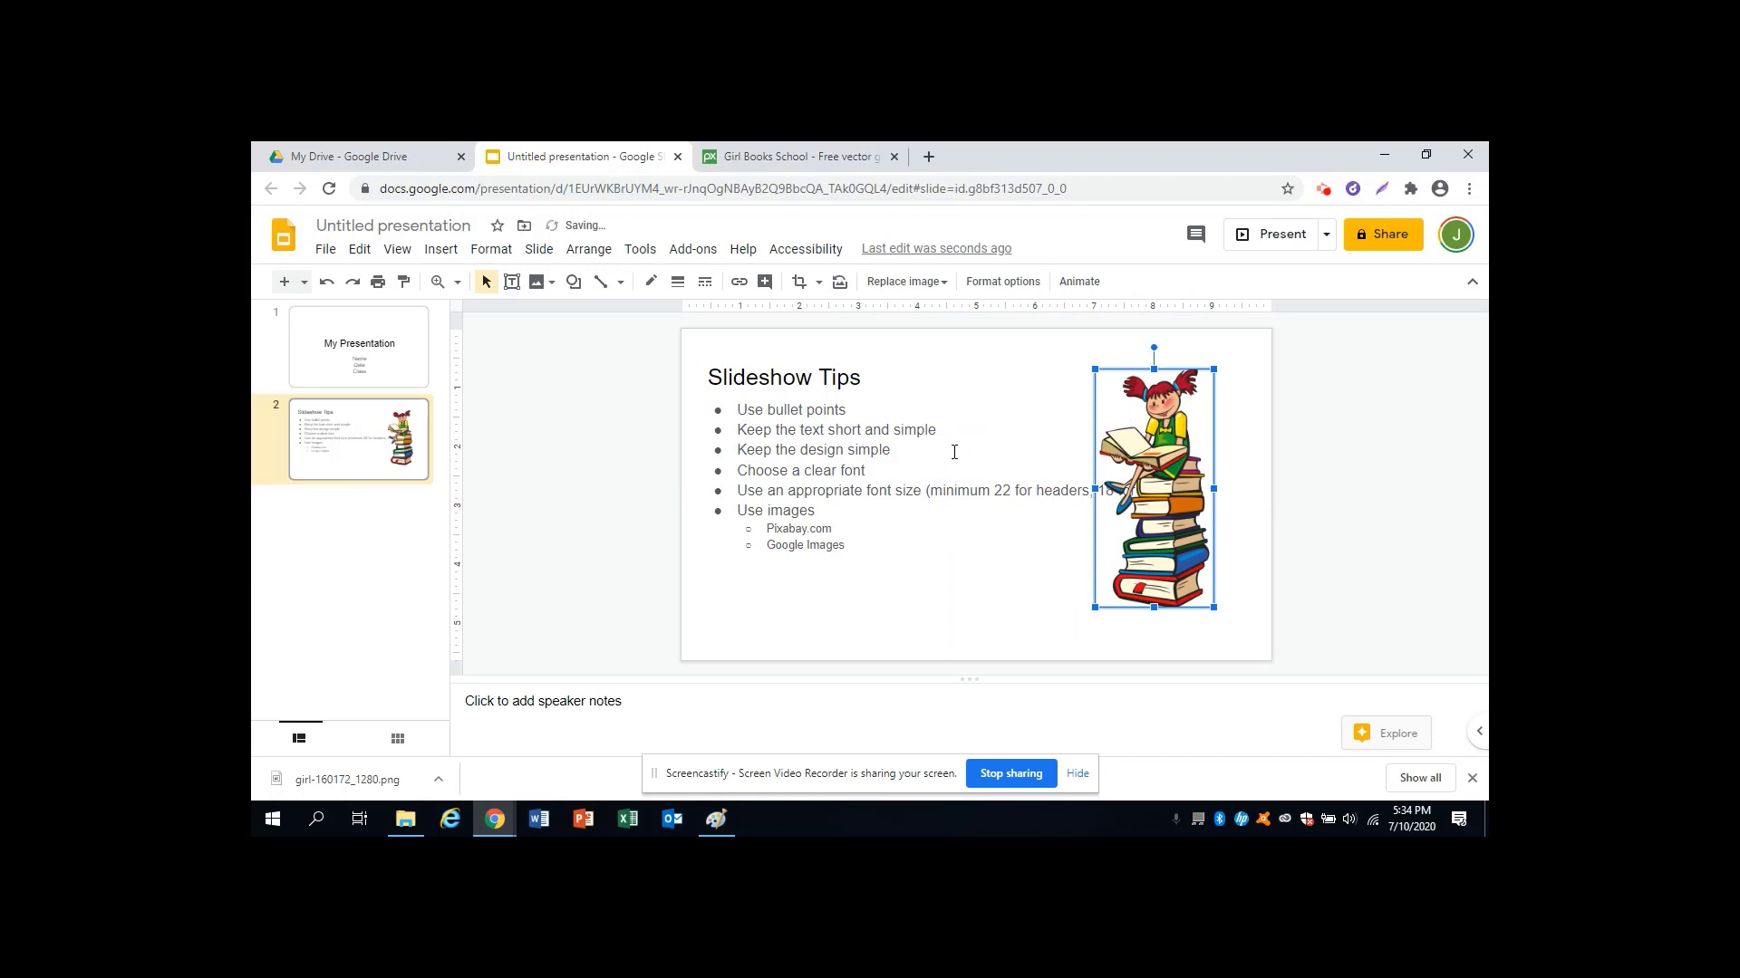
click(954, 452)
drag(1250, 517, 1081, 517)
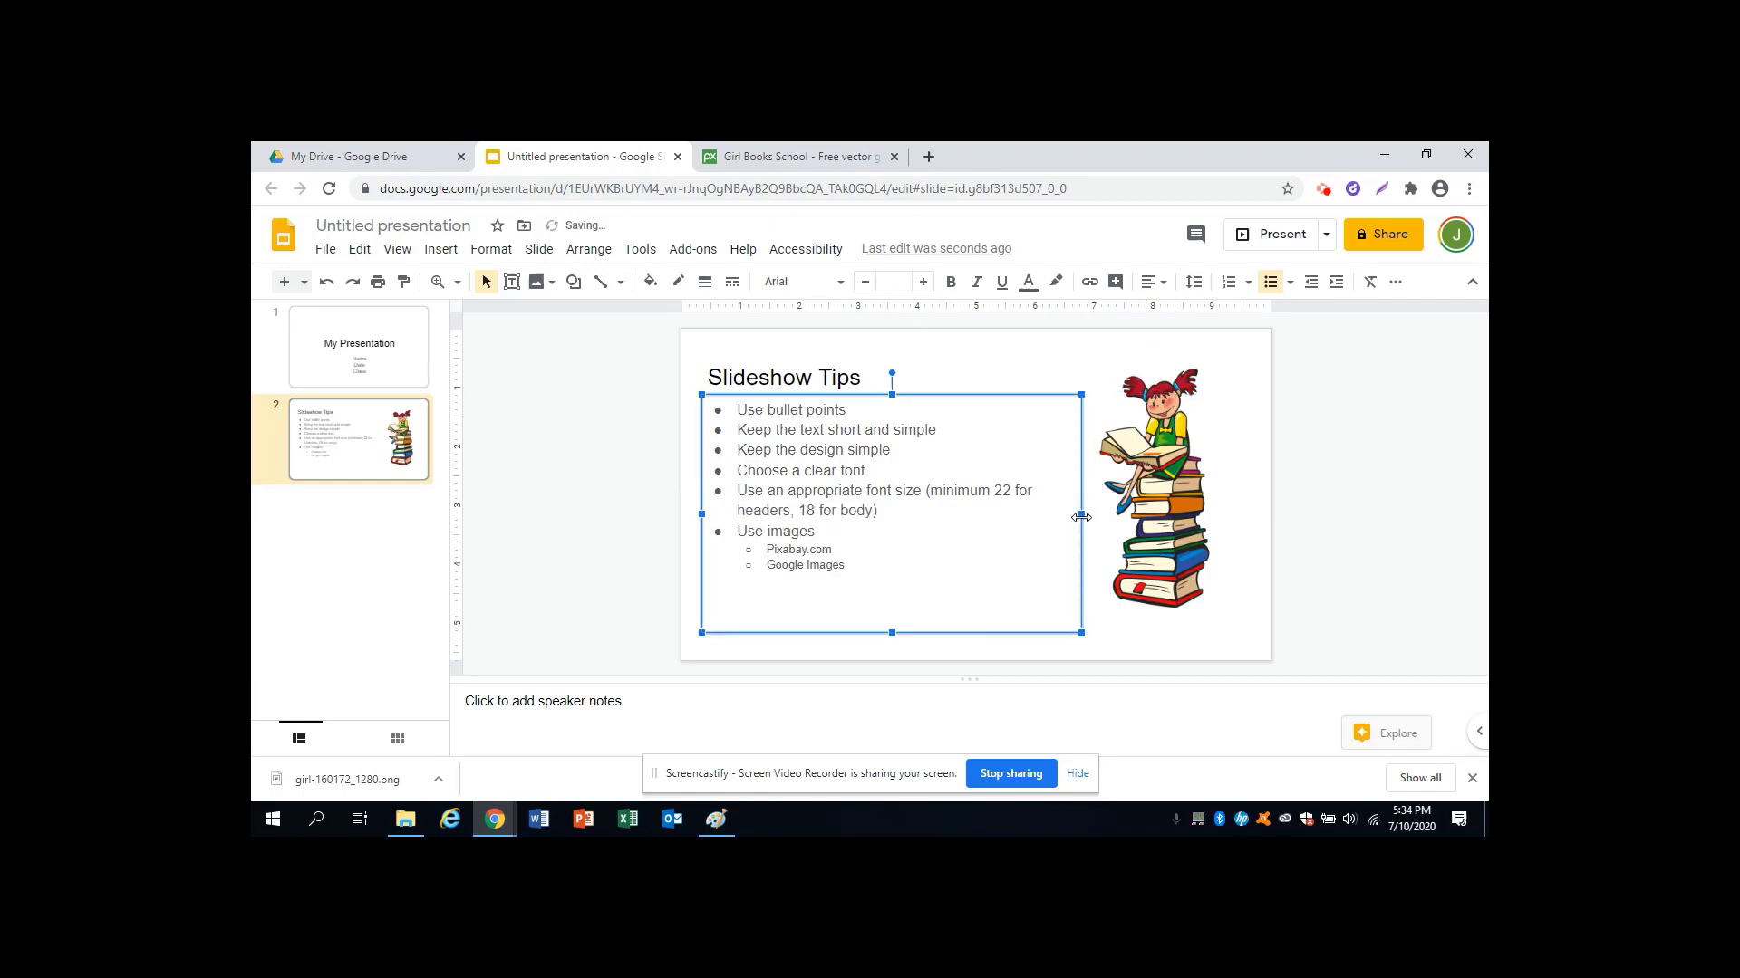
click(968, 536)
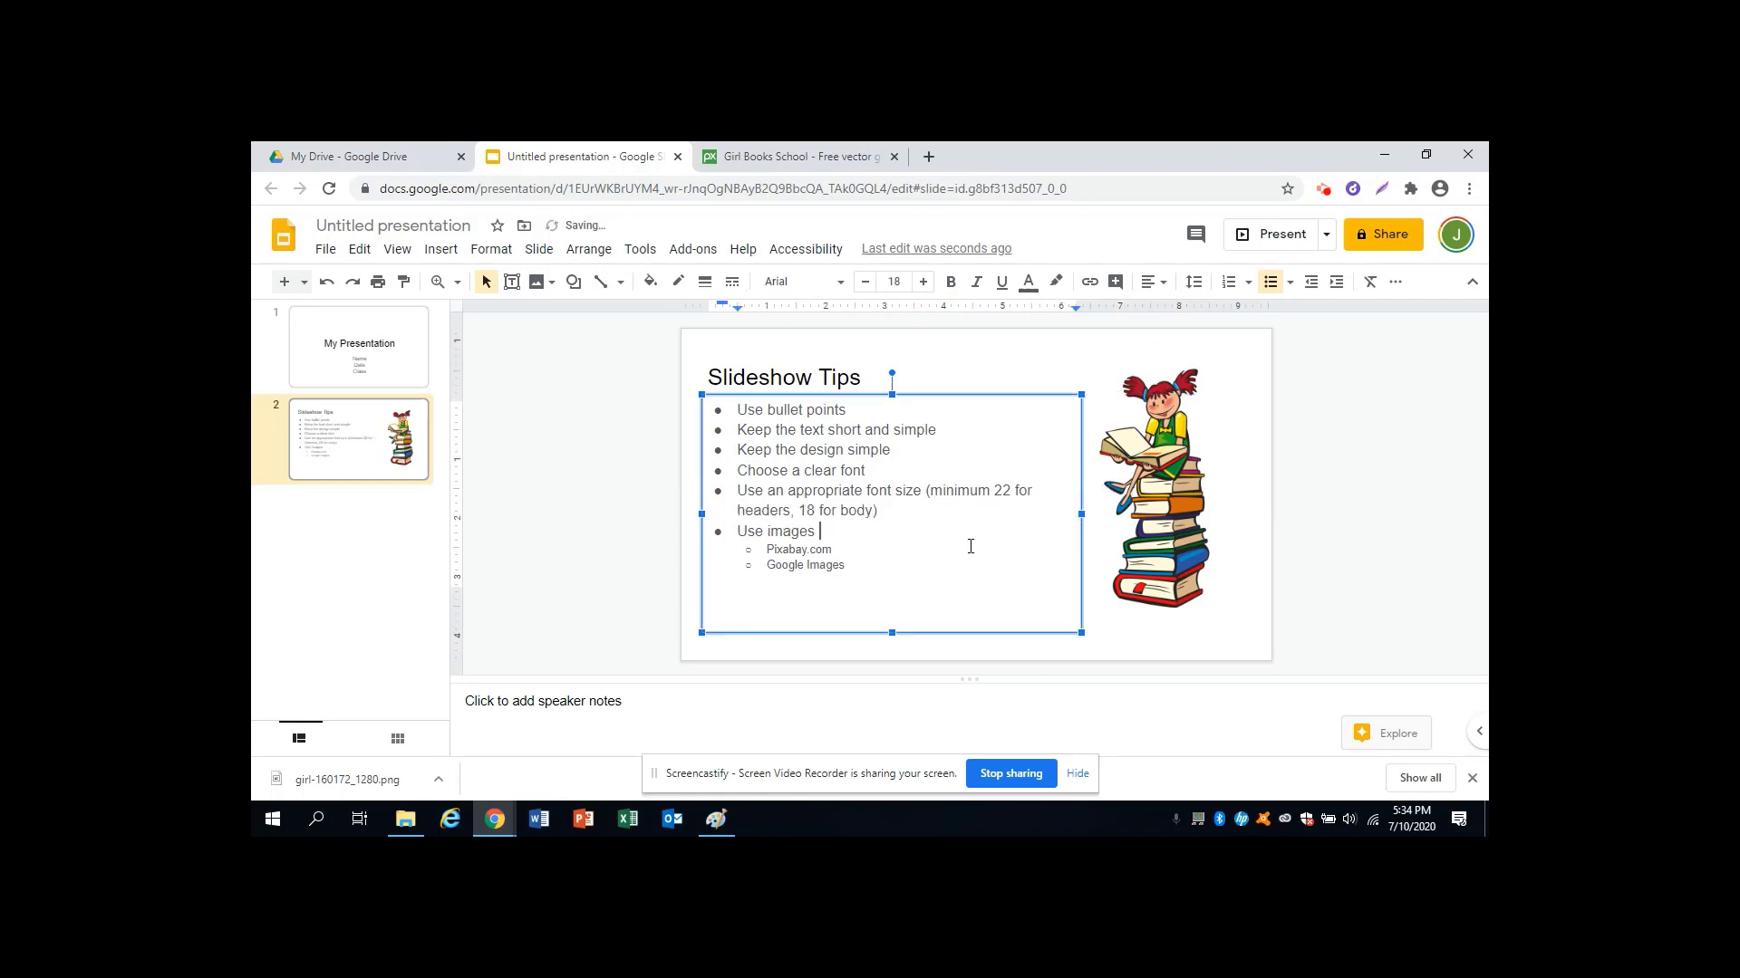
Go to Google Images in a new tab and reach Advanced search through Settings
click(928, 156)
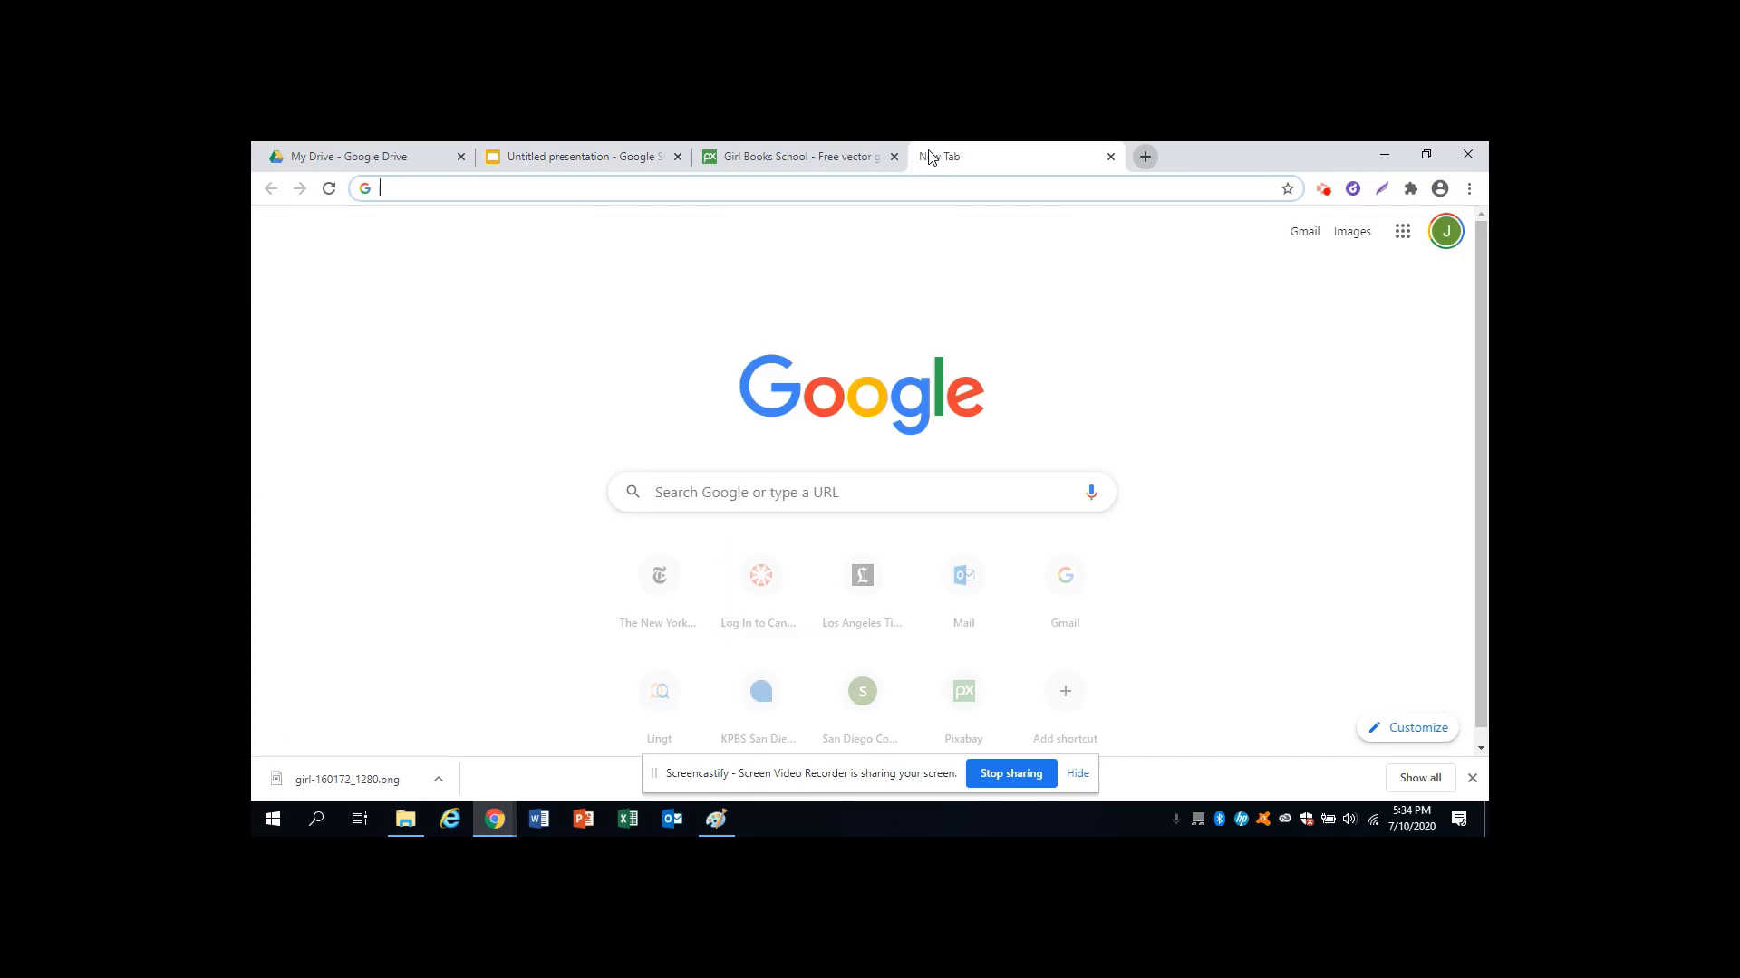
text(images.google.com)
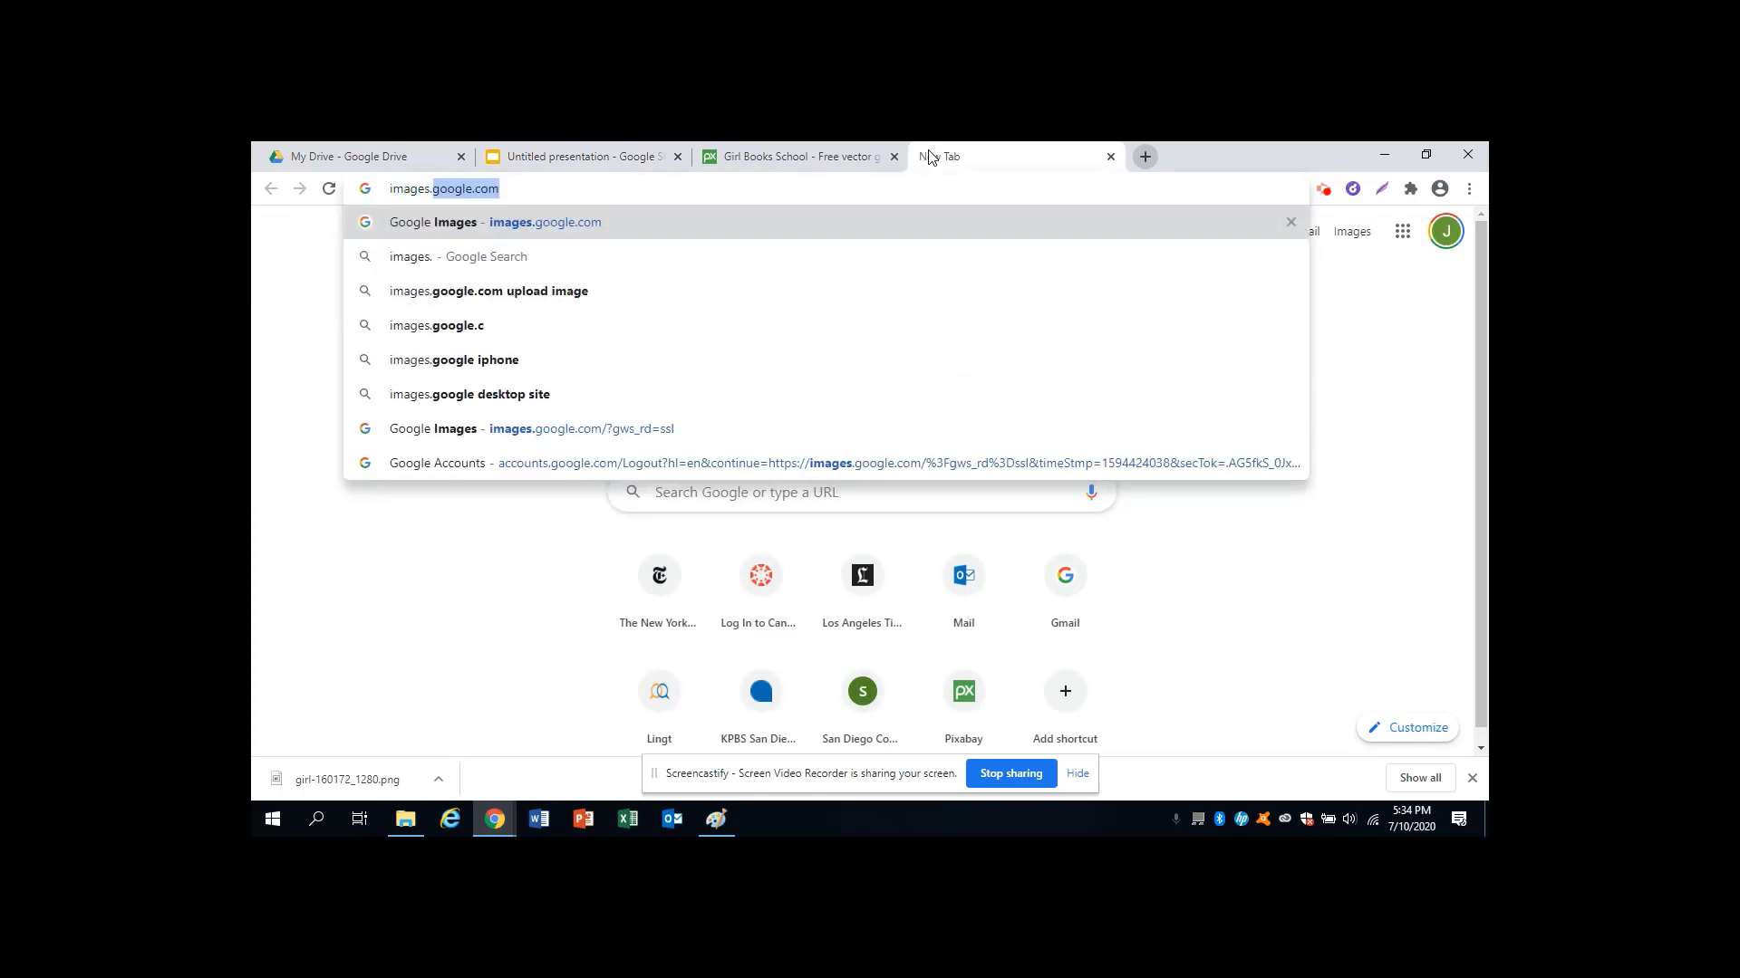
key(Return)
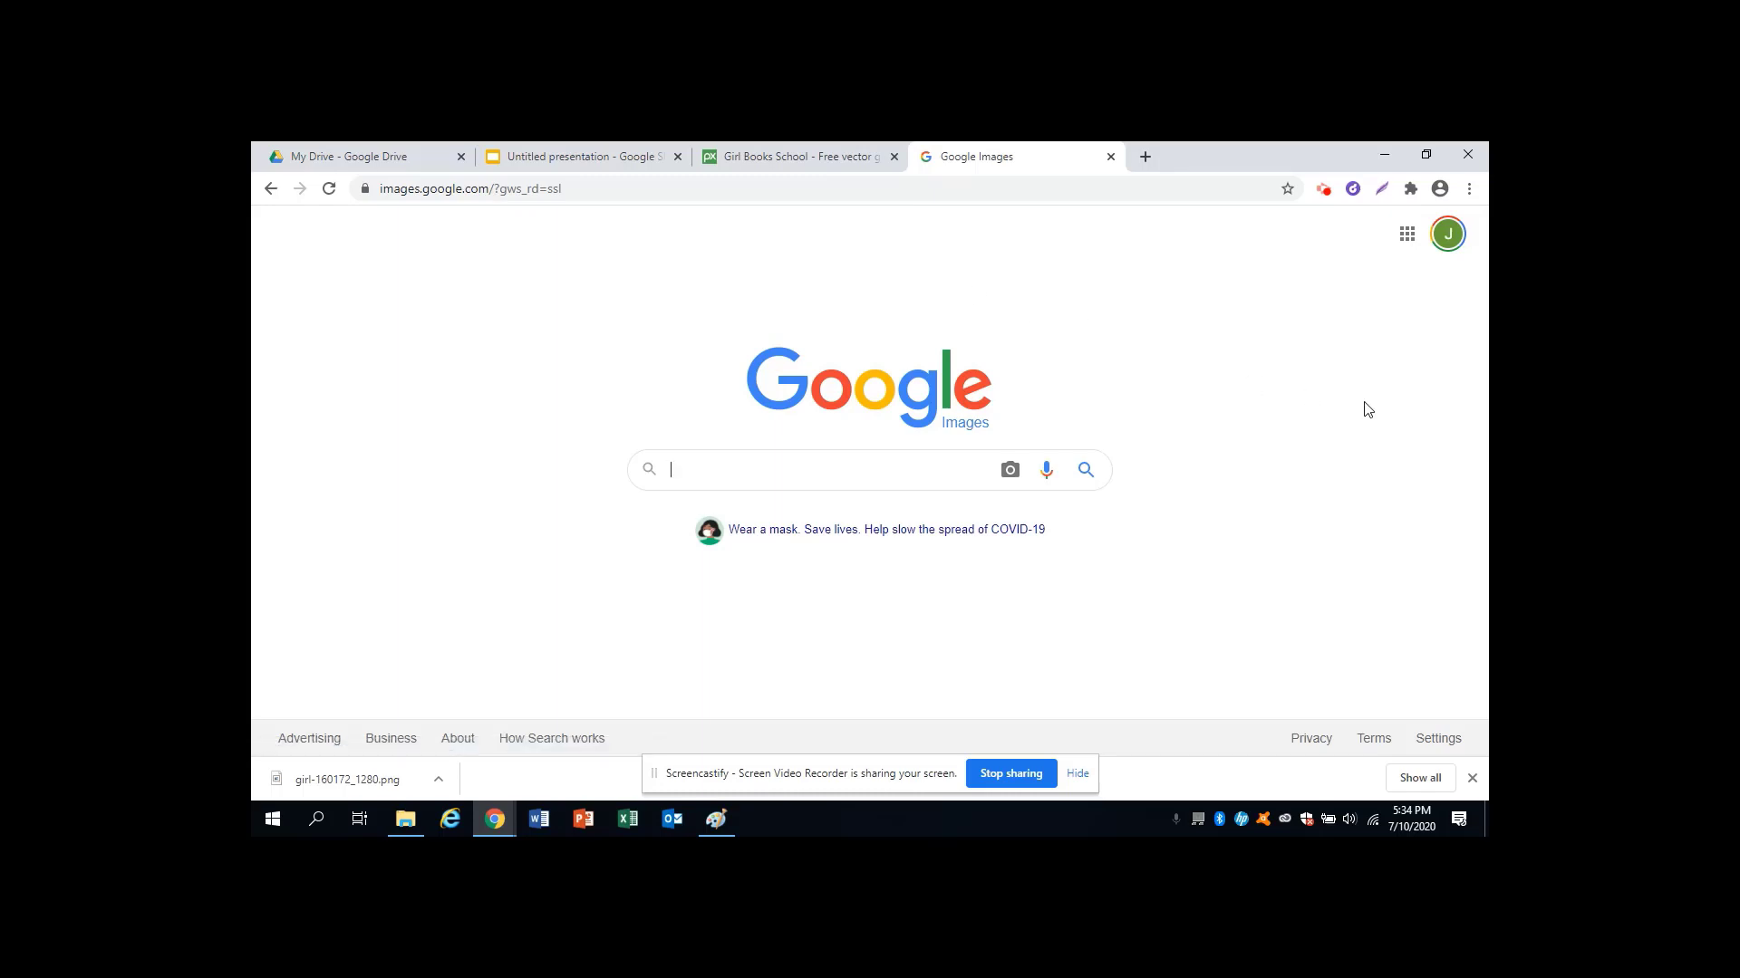
click(1429, 743)
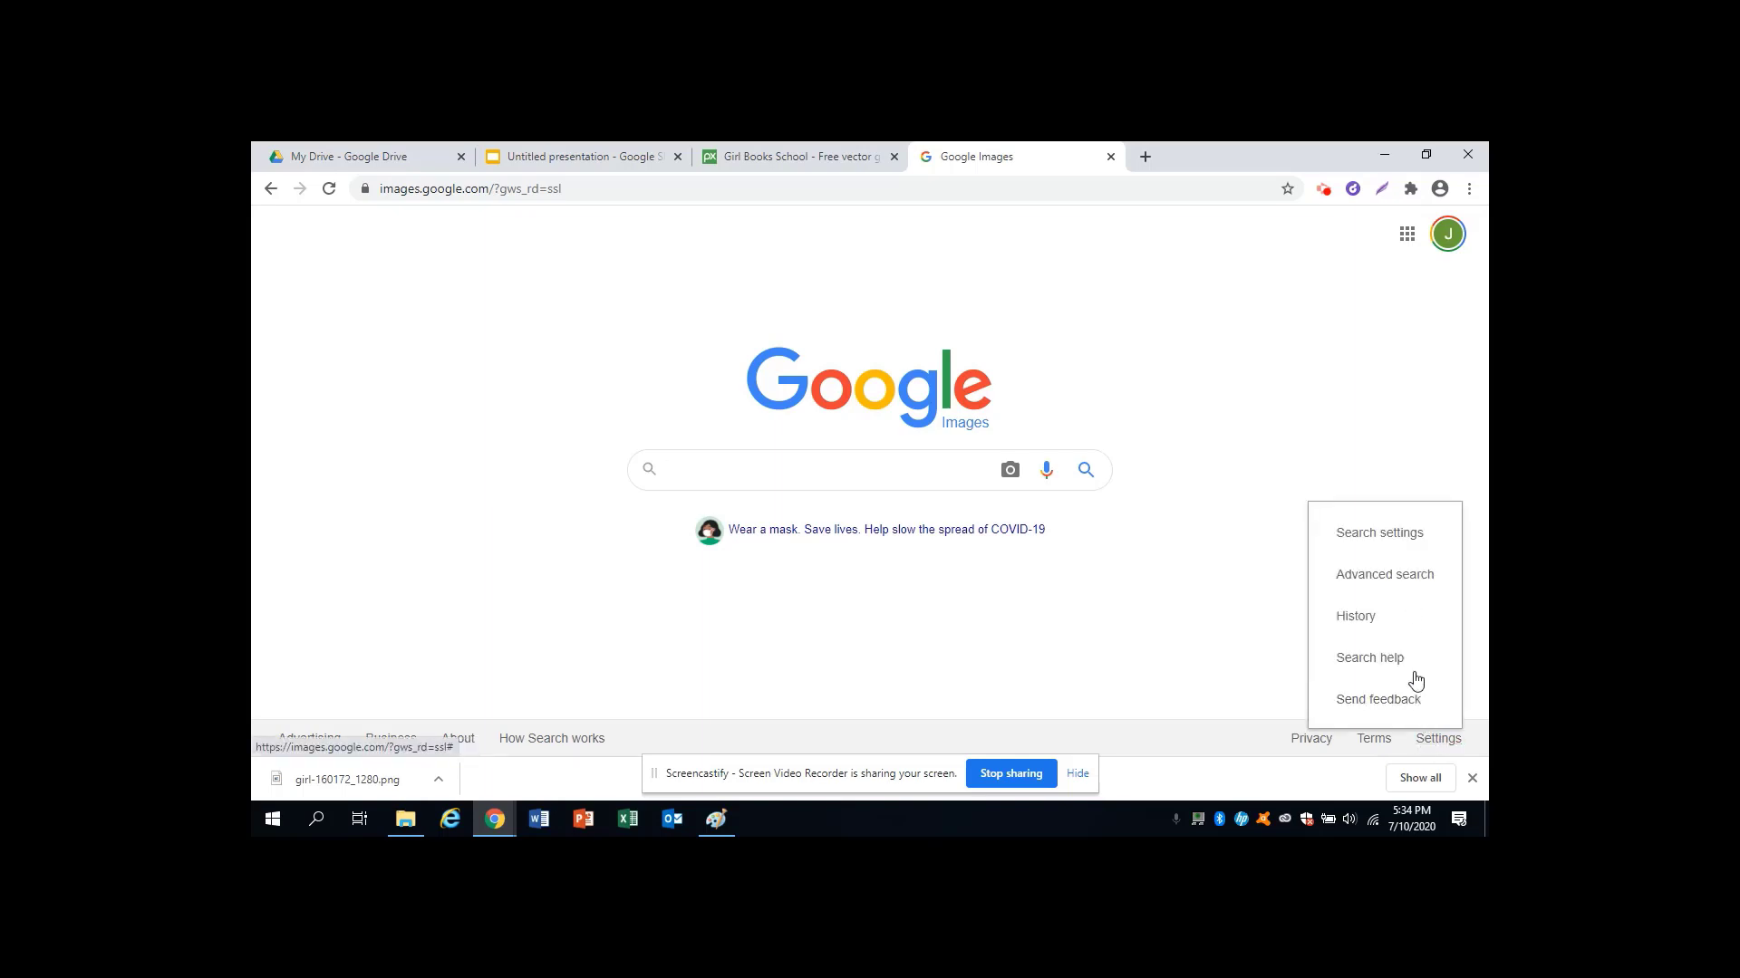
click(1386, 577)
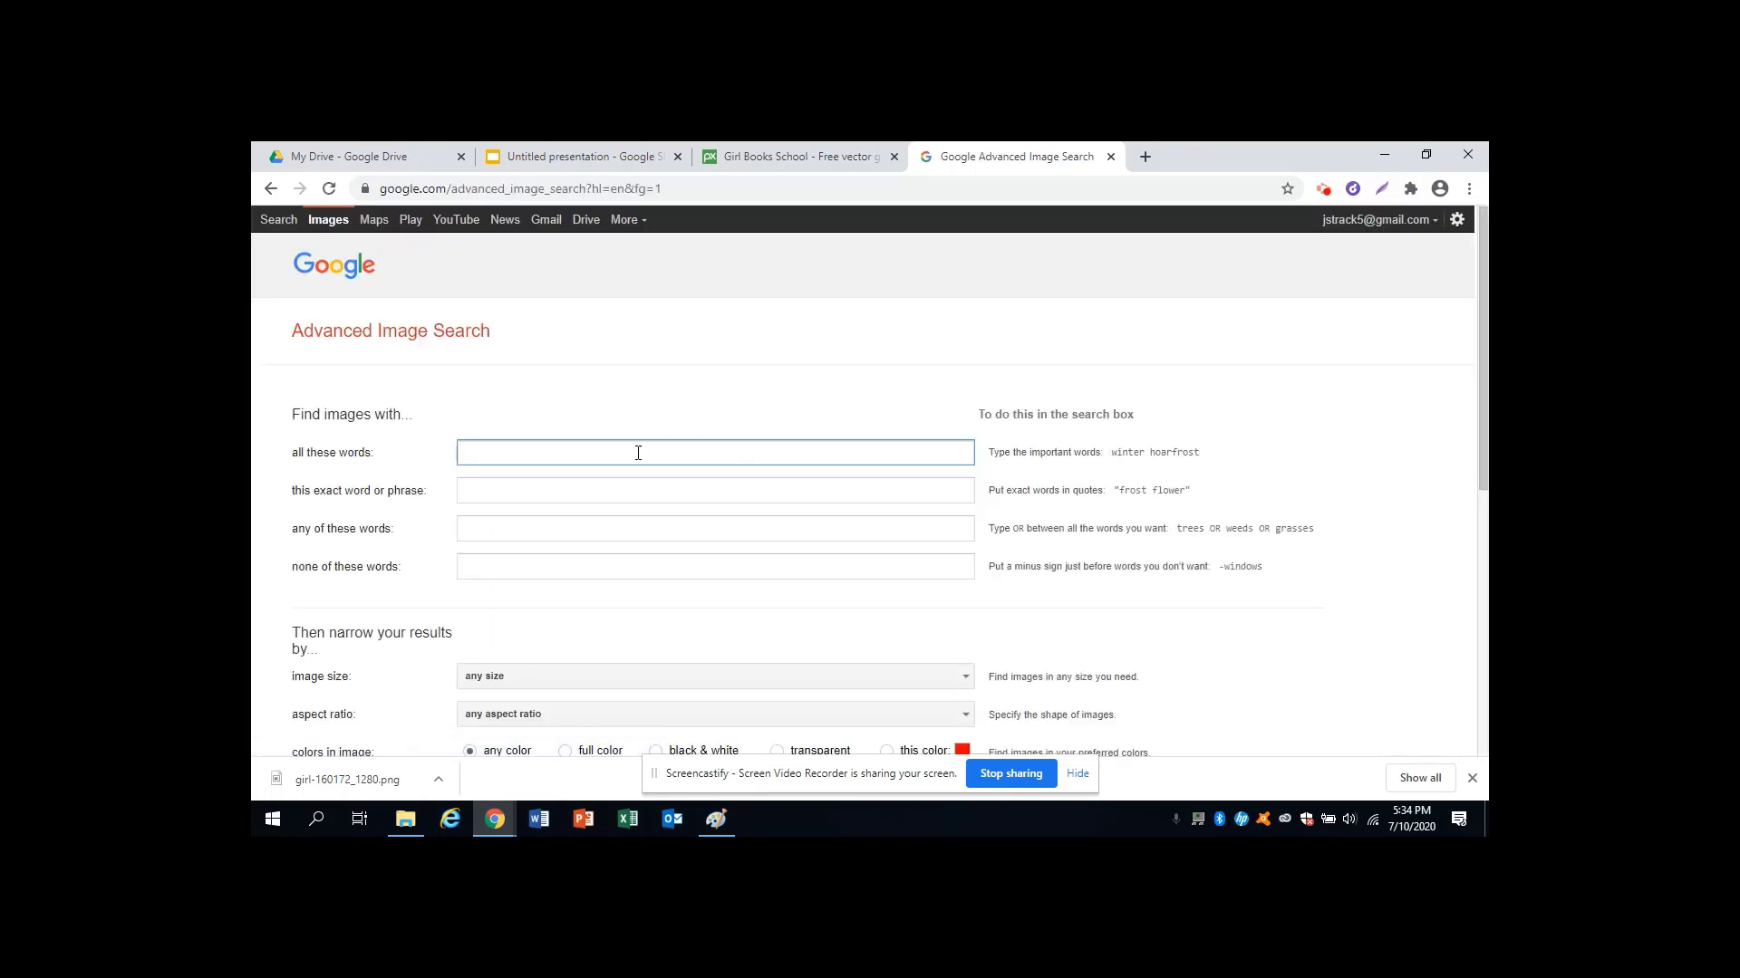
Search images for 'reading' with usage rights limited to free to use or share
text(reading)
scroll(619, 453, down, 5)
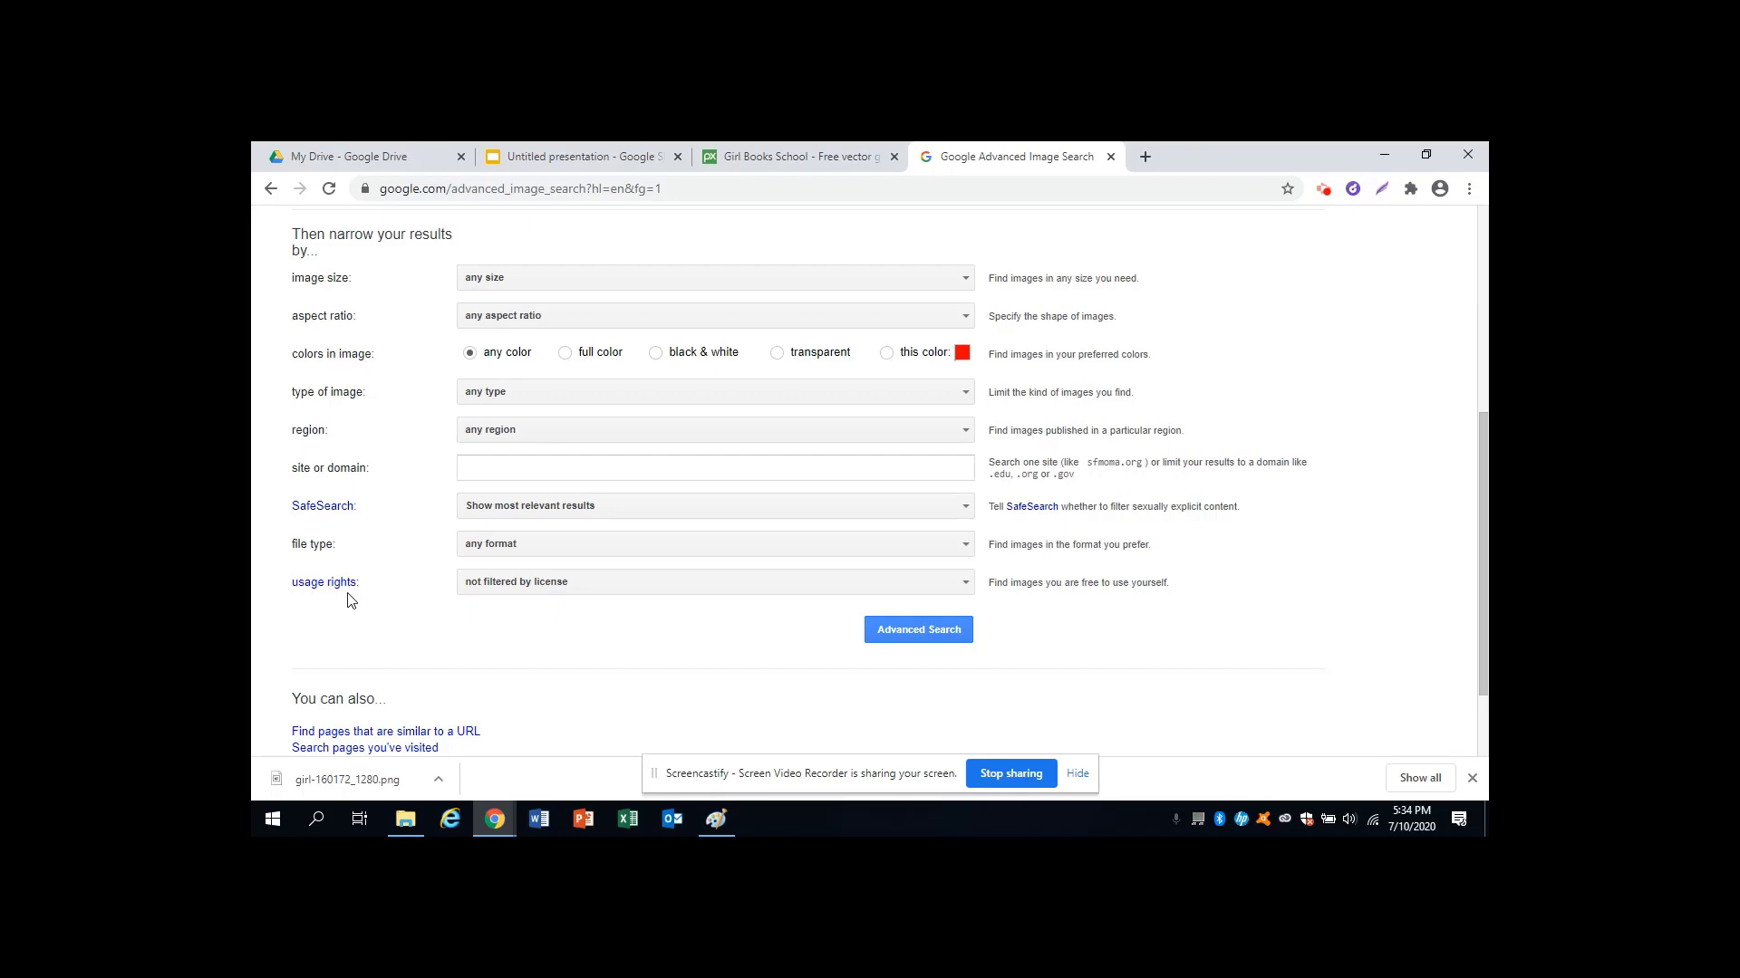
click(581, 583)
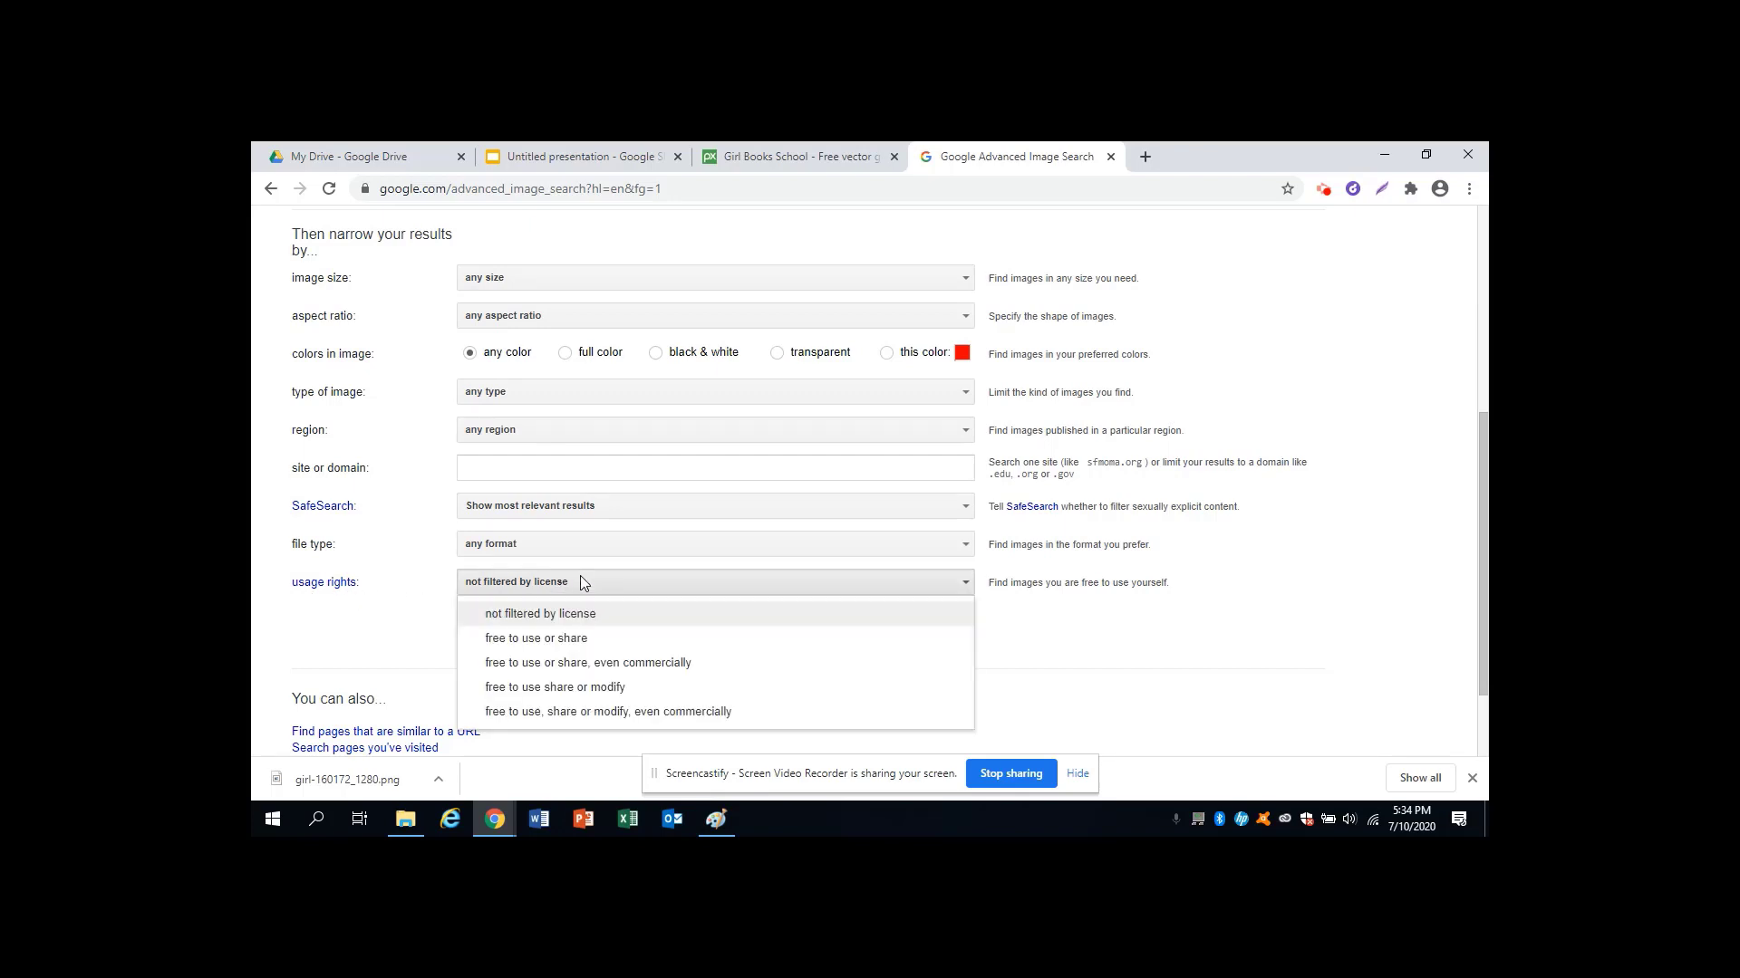
click(580, 640)
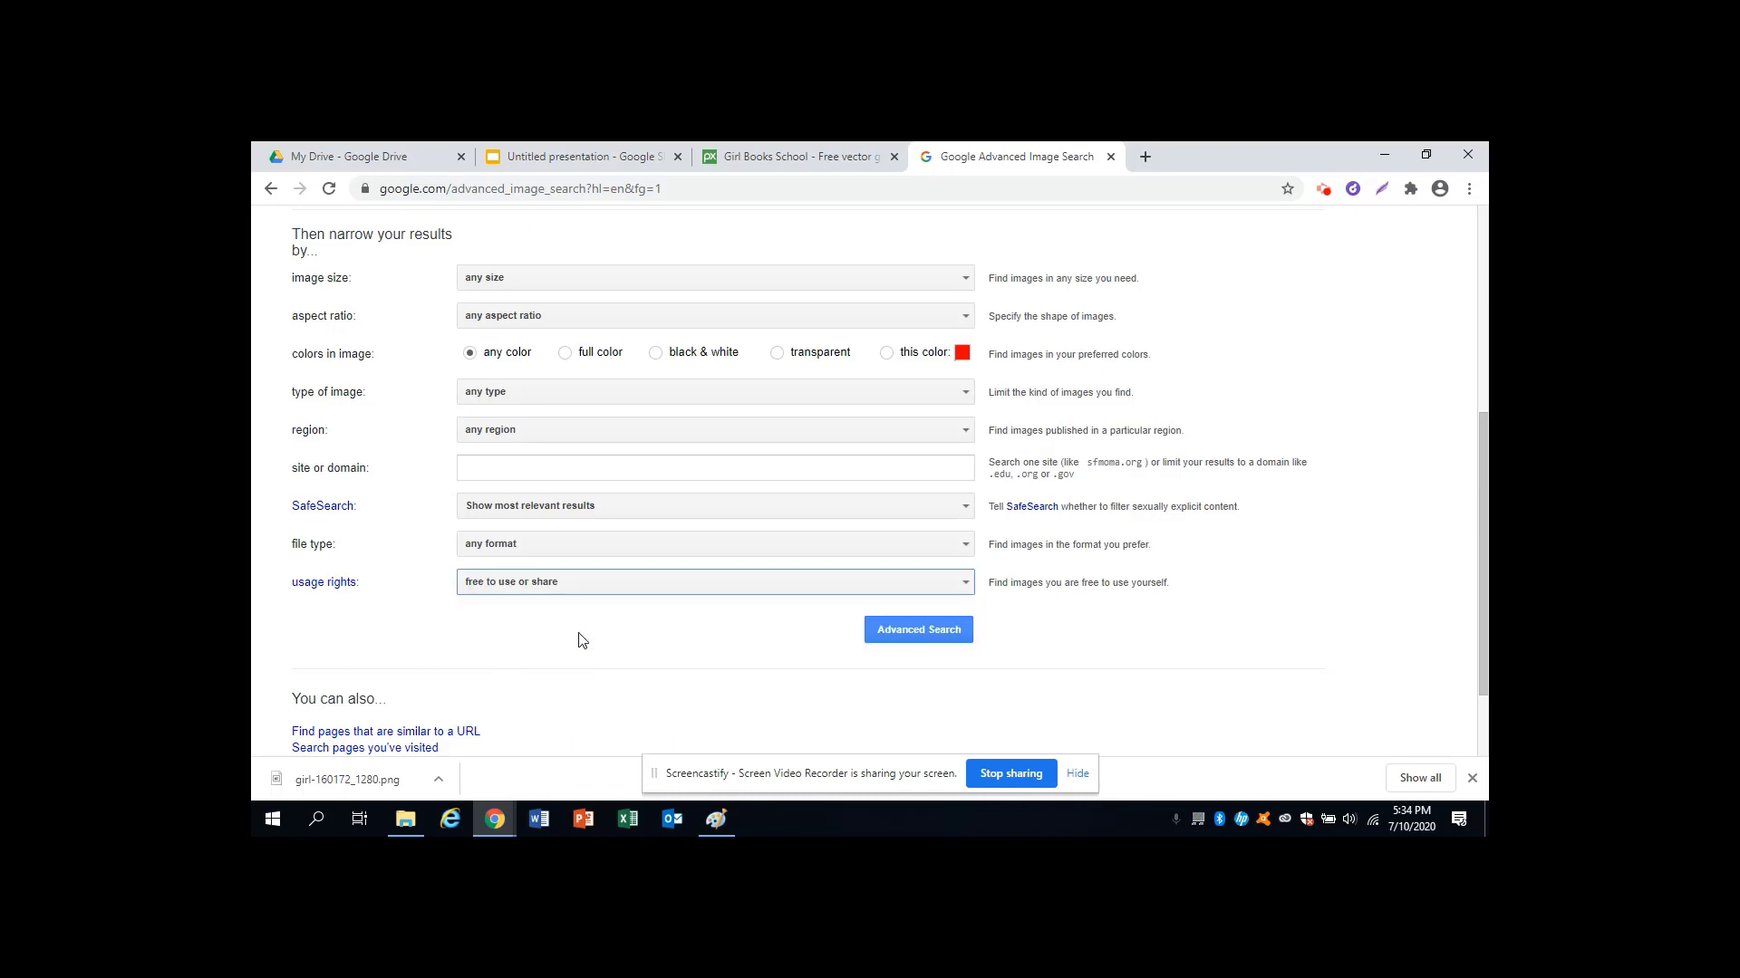
click(904, 629)
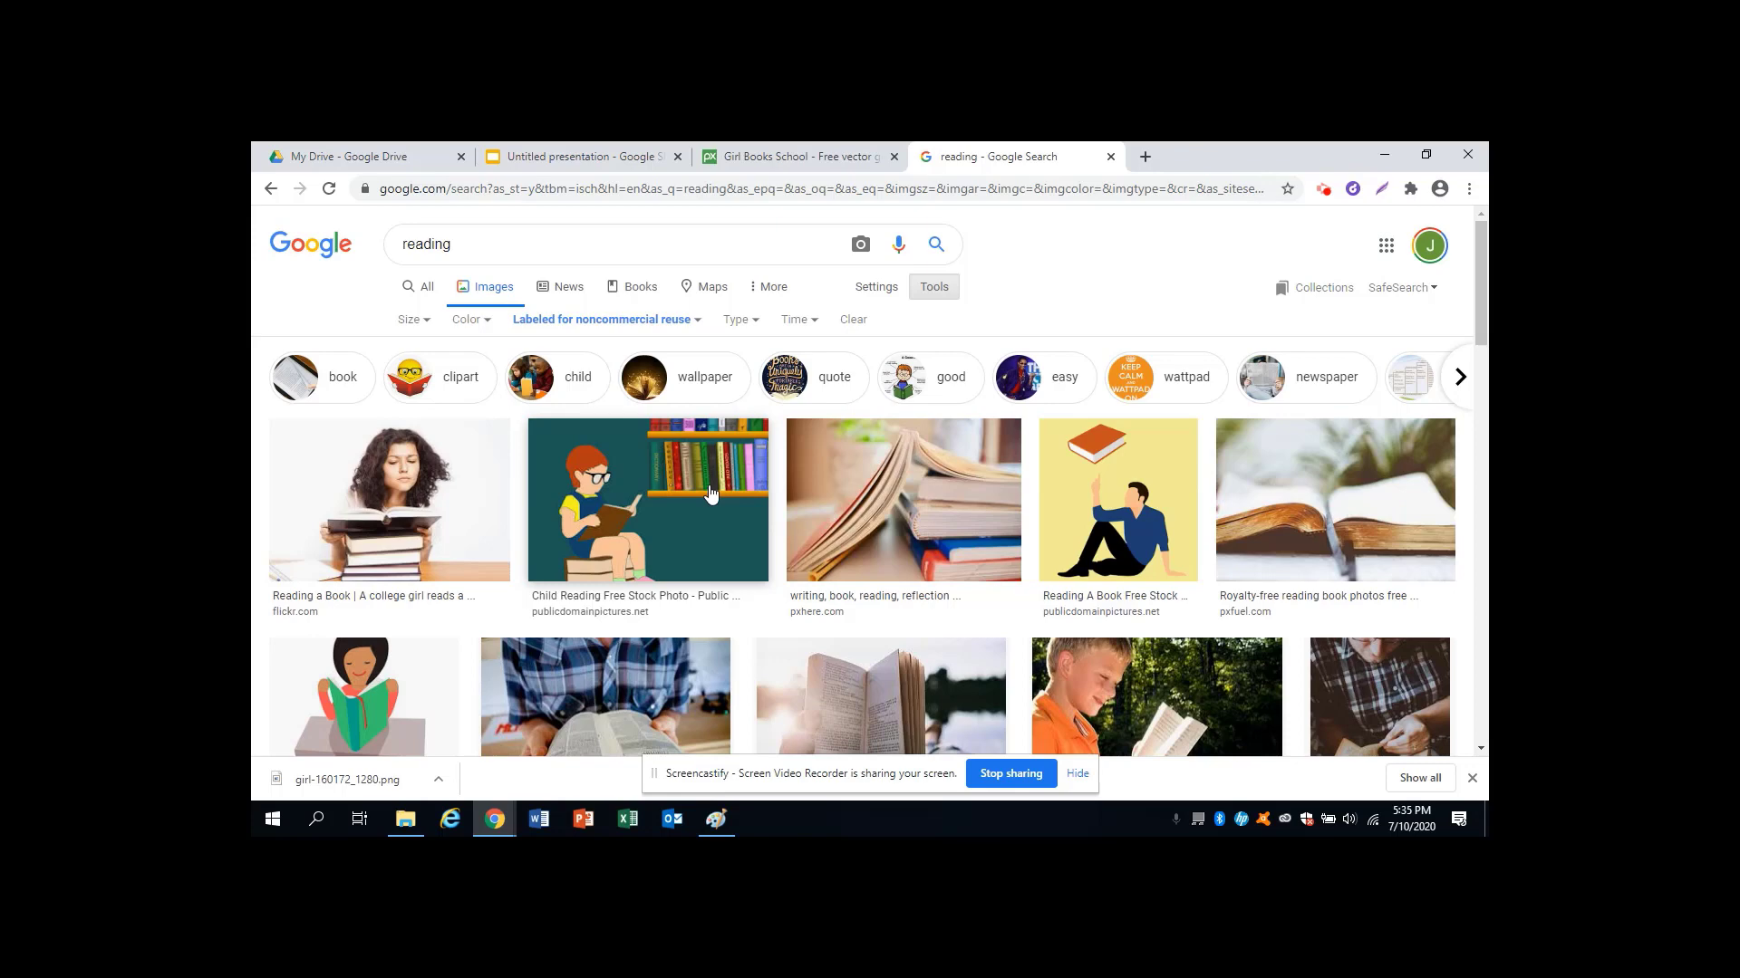
Return to the Slideshow Tips slide, closing the Insert image options without adding anything
click(612, 161)
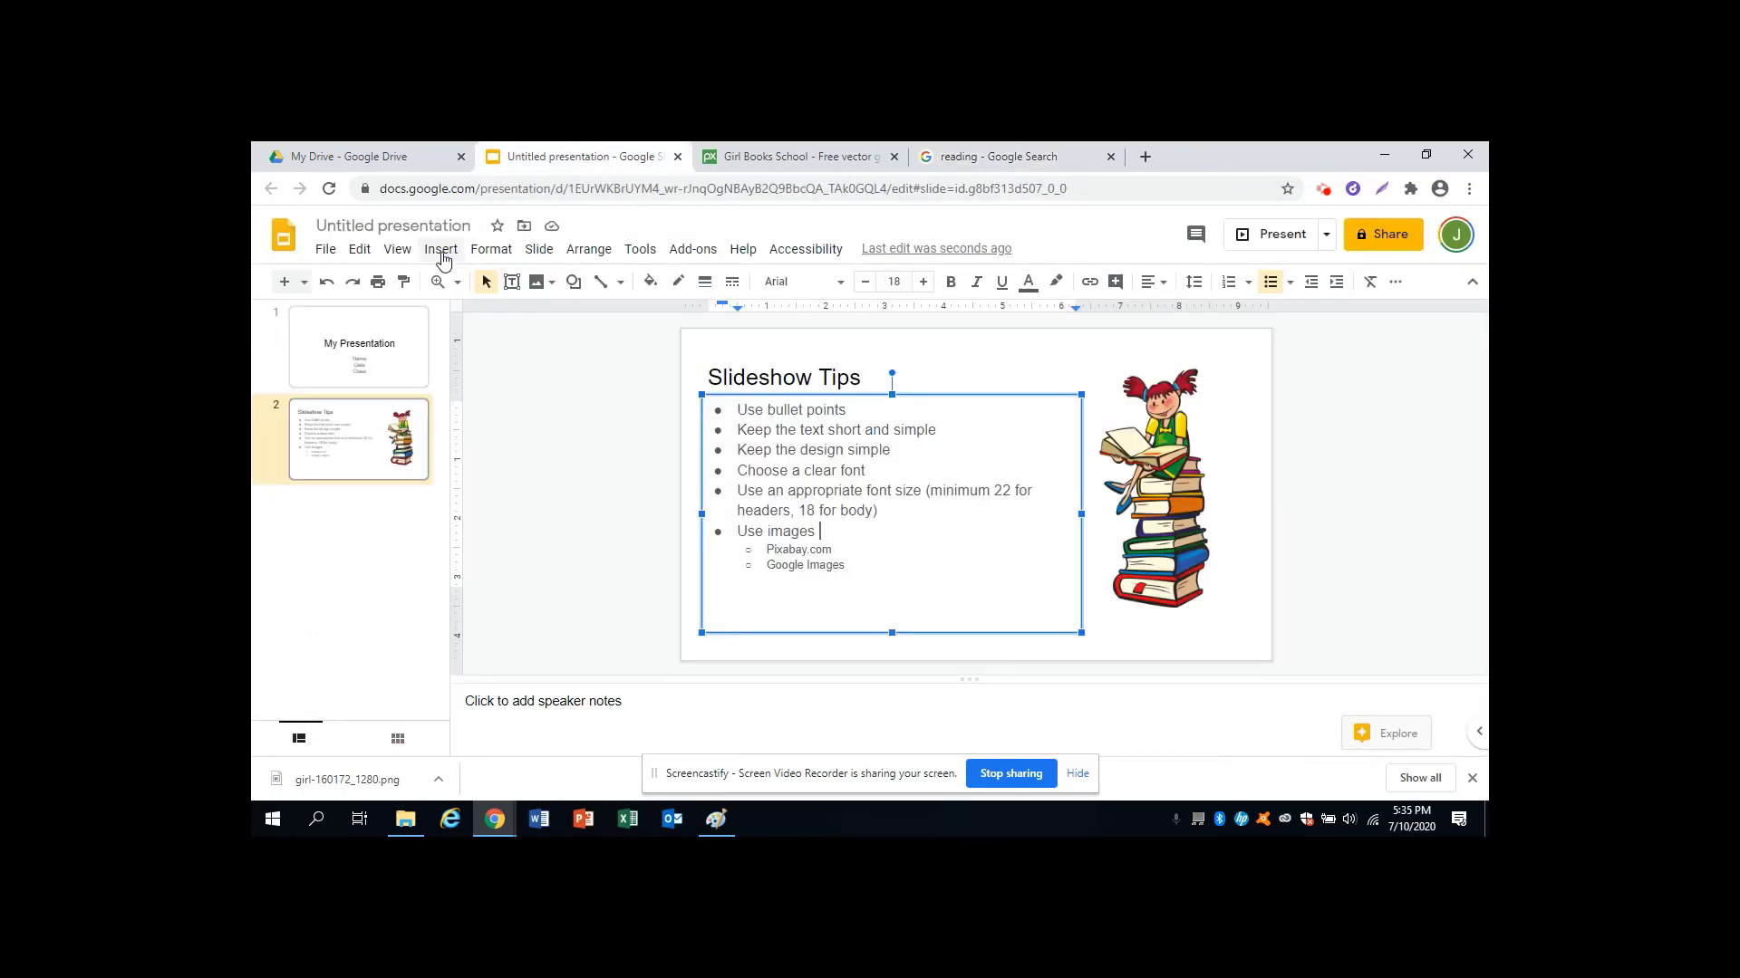
click(441, 255)
mouse_move(508, 282)
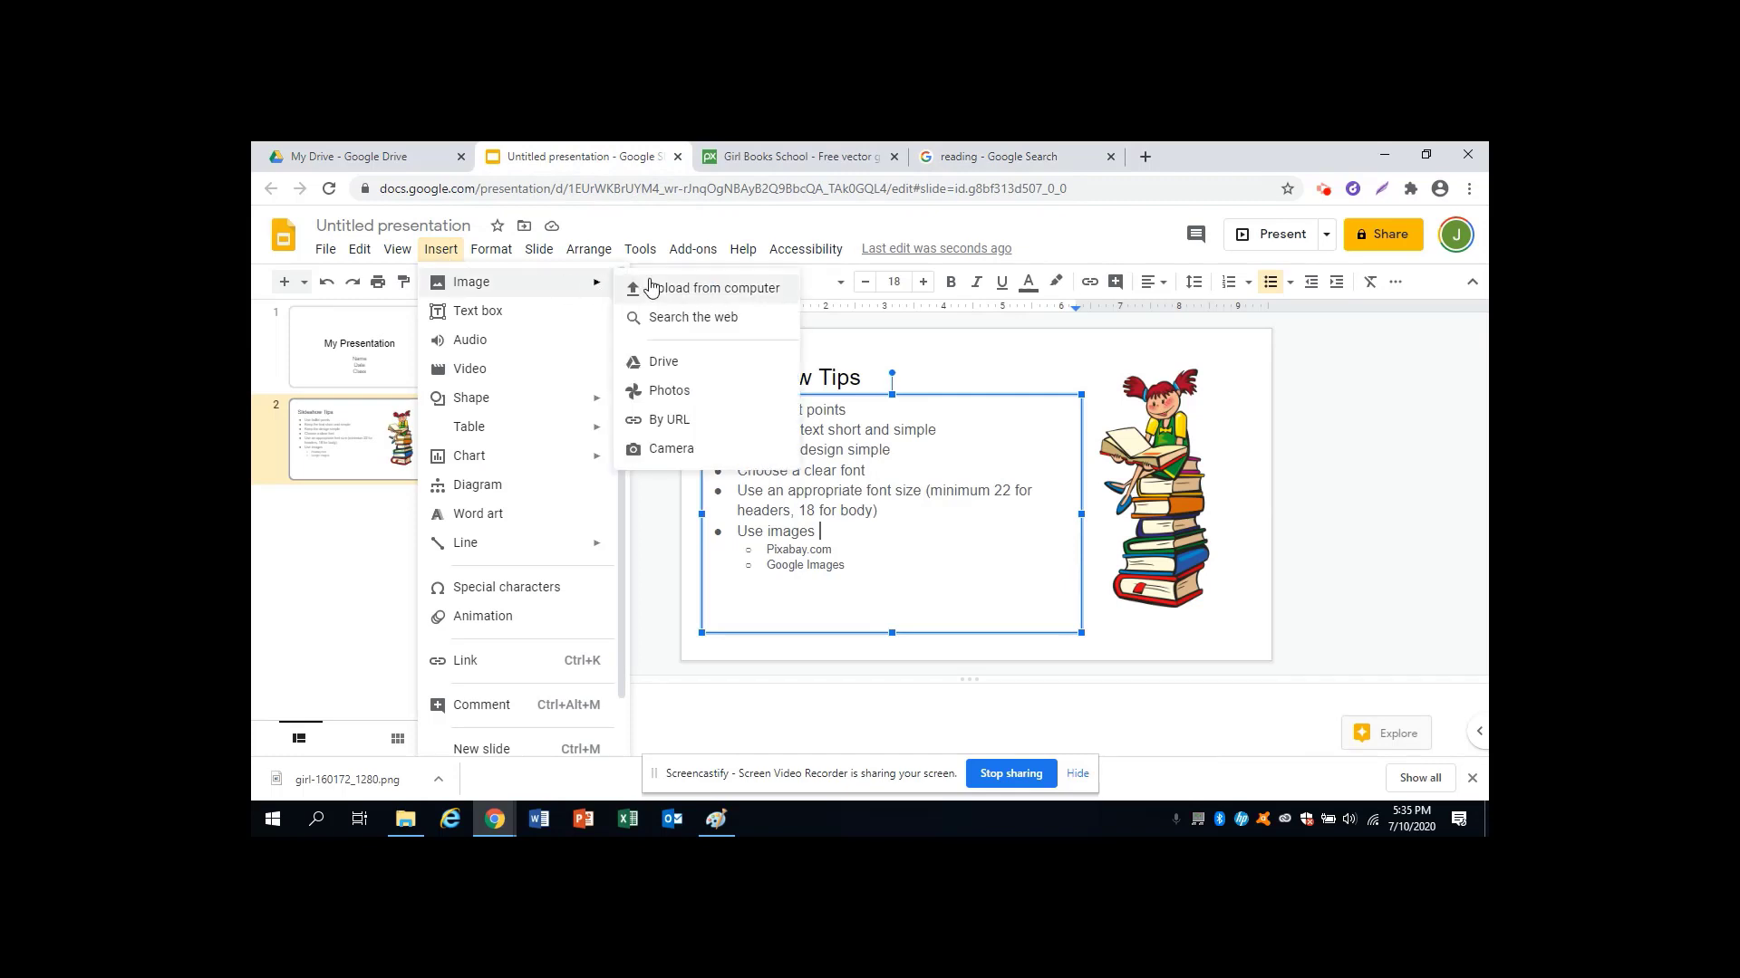
click(1013, 442)
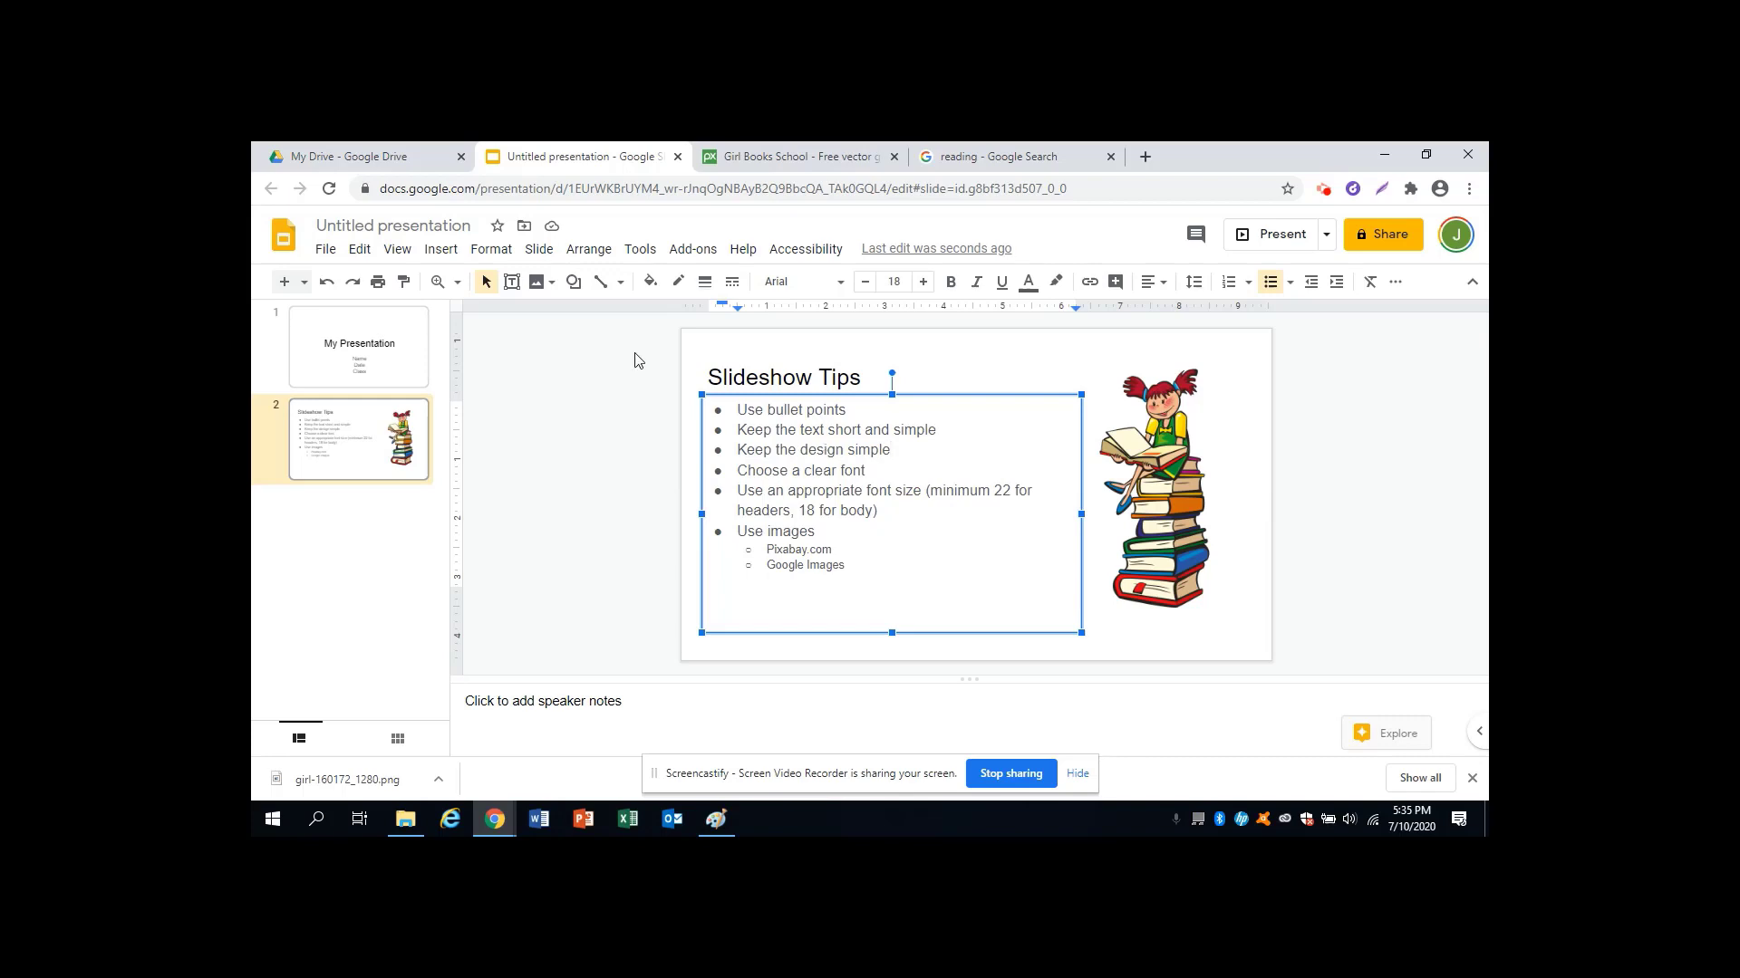
Apply the Slate theme from Slide > Change theme to both slides
click(540, 250)
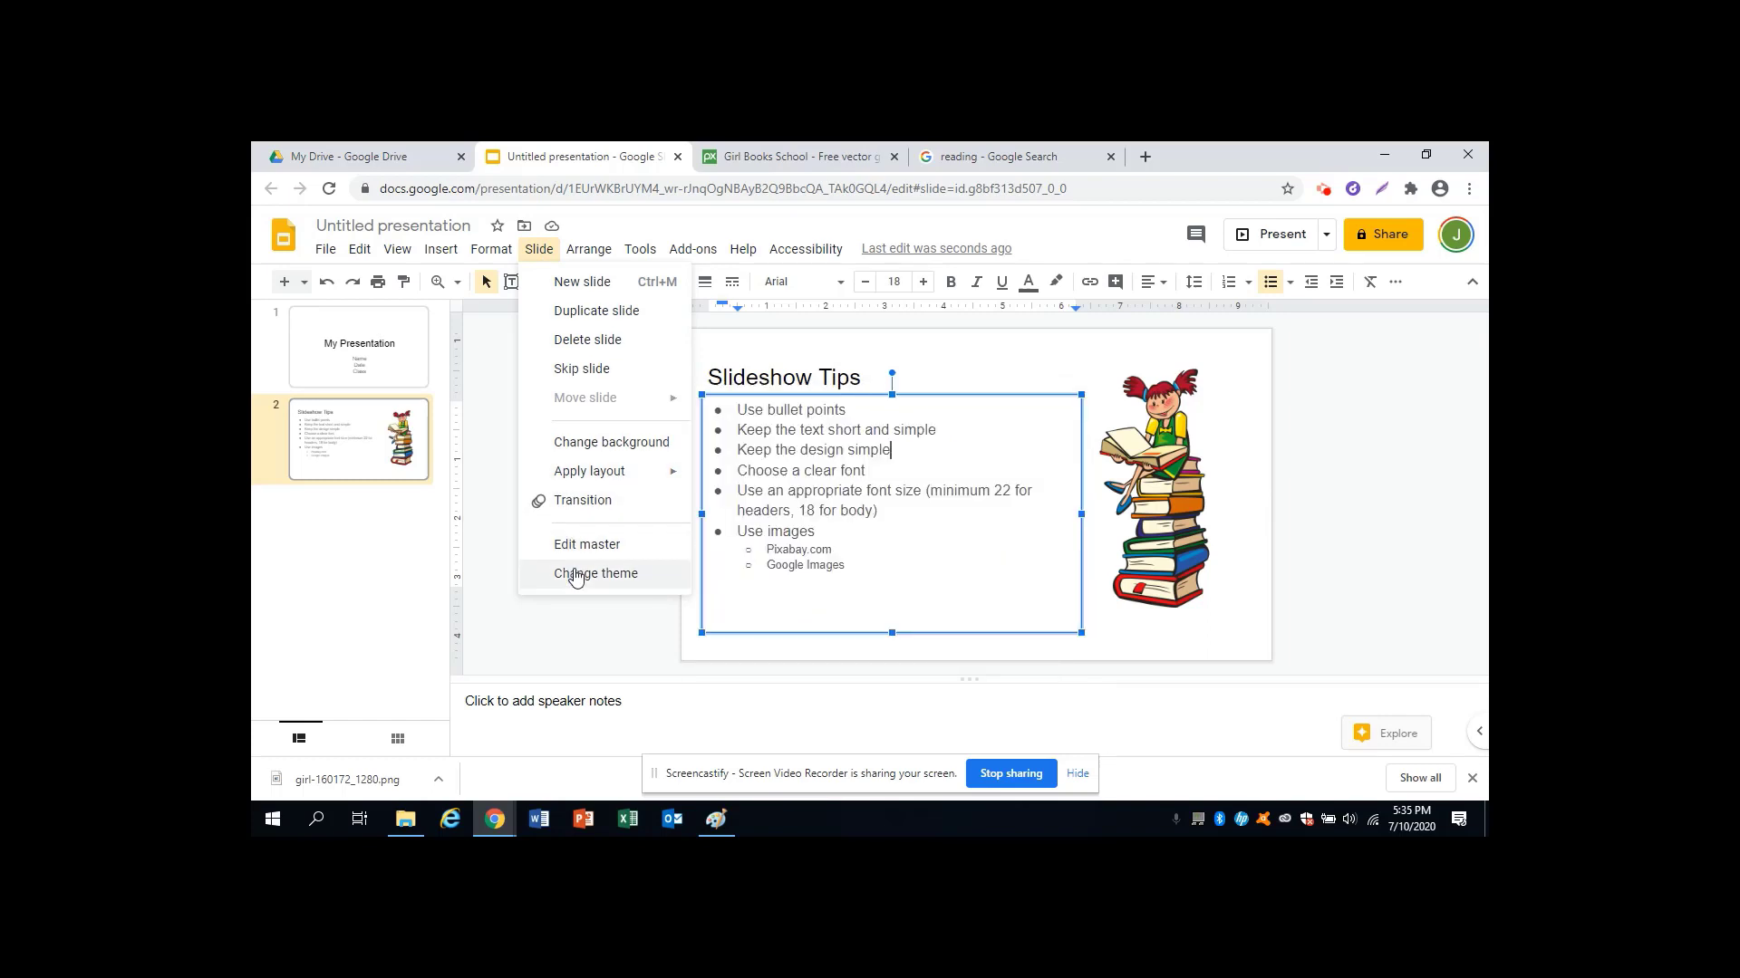
click(575, 576)
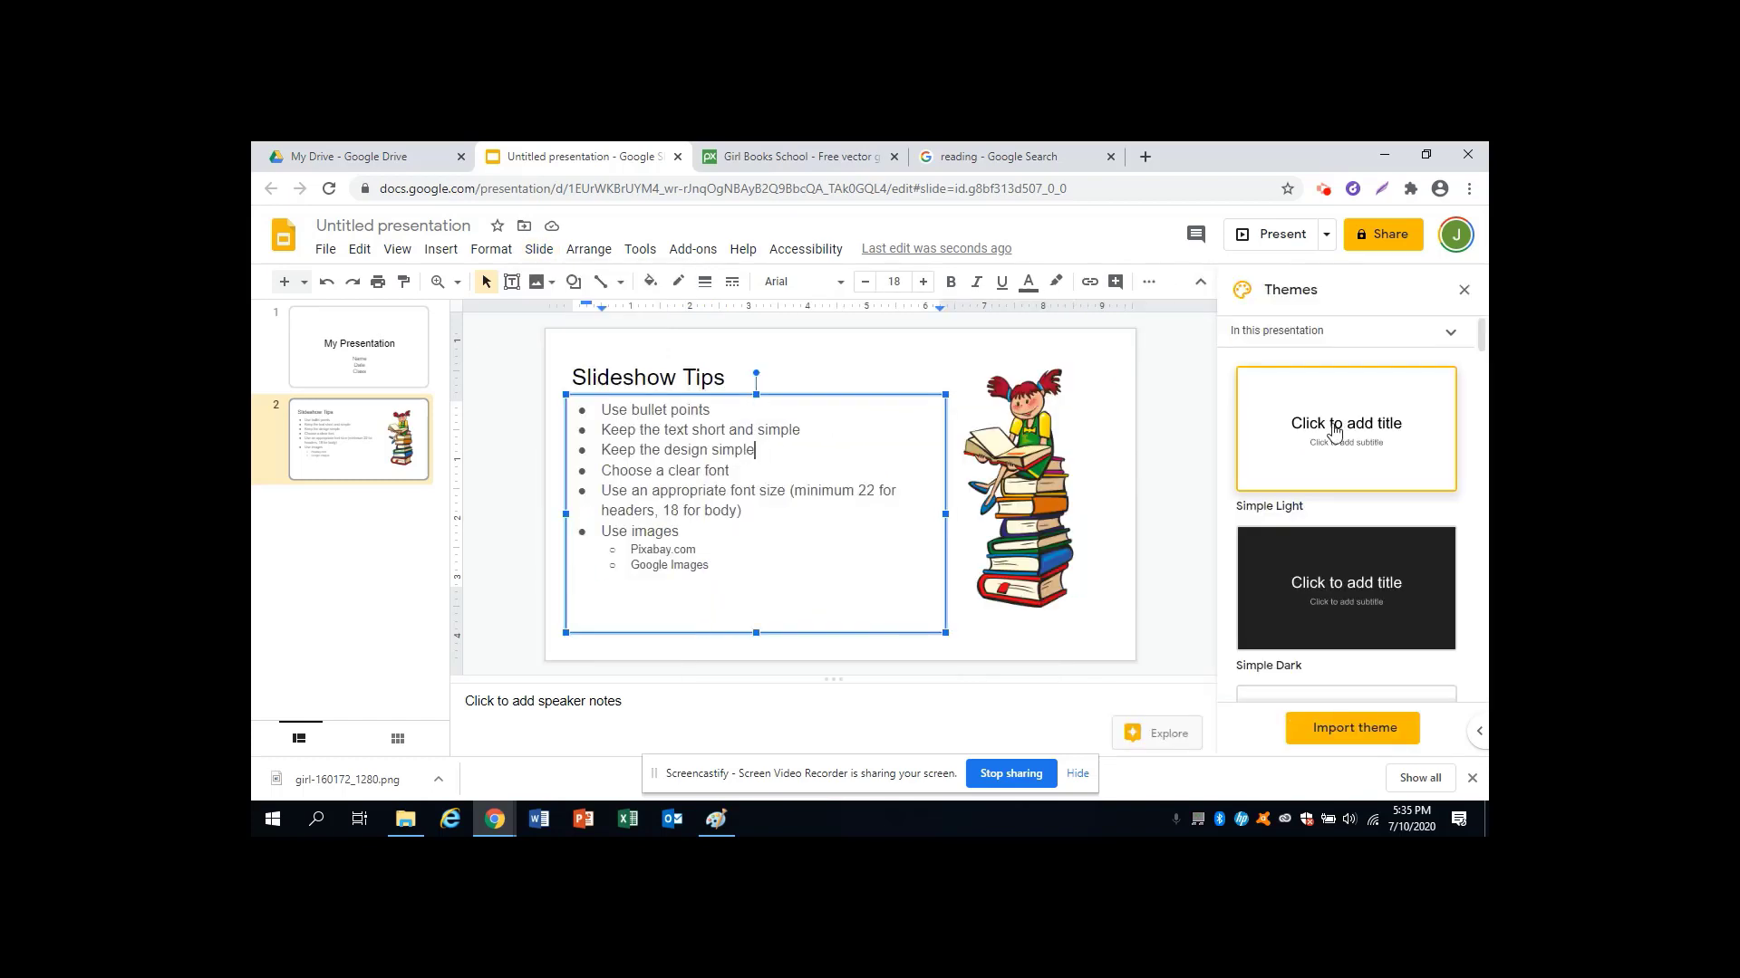
scroll(1336, 431, down, 3)
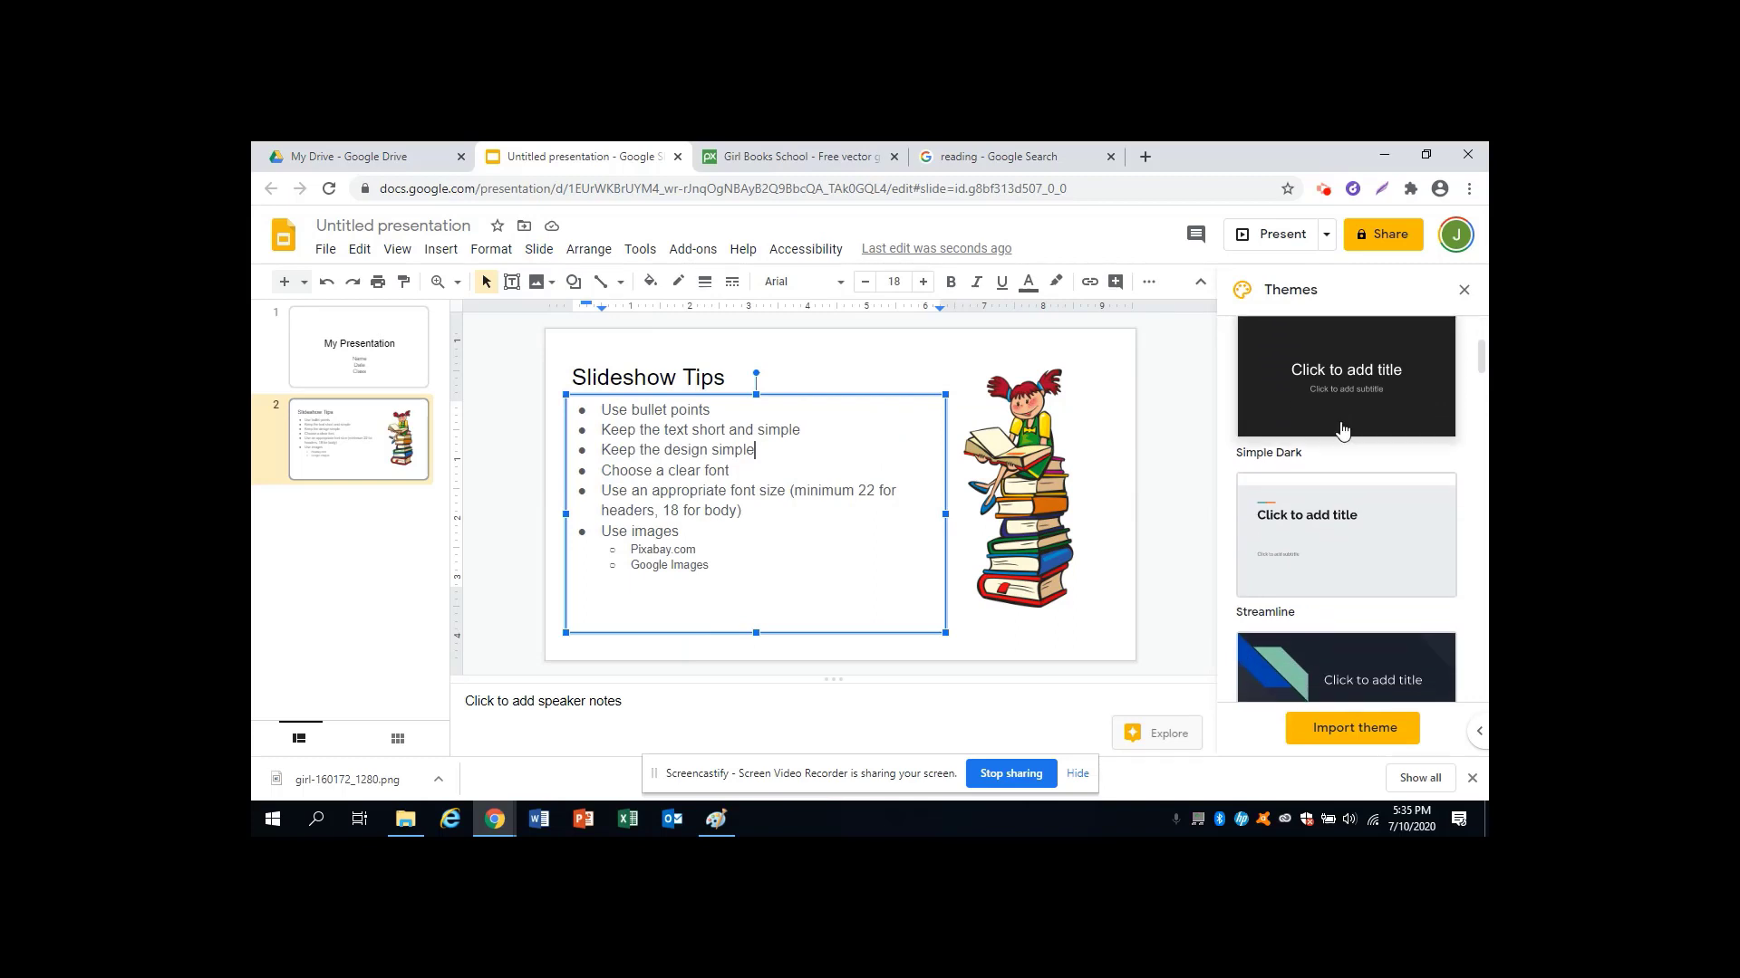
scroll(1342, 430, down, 3)
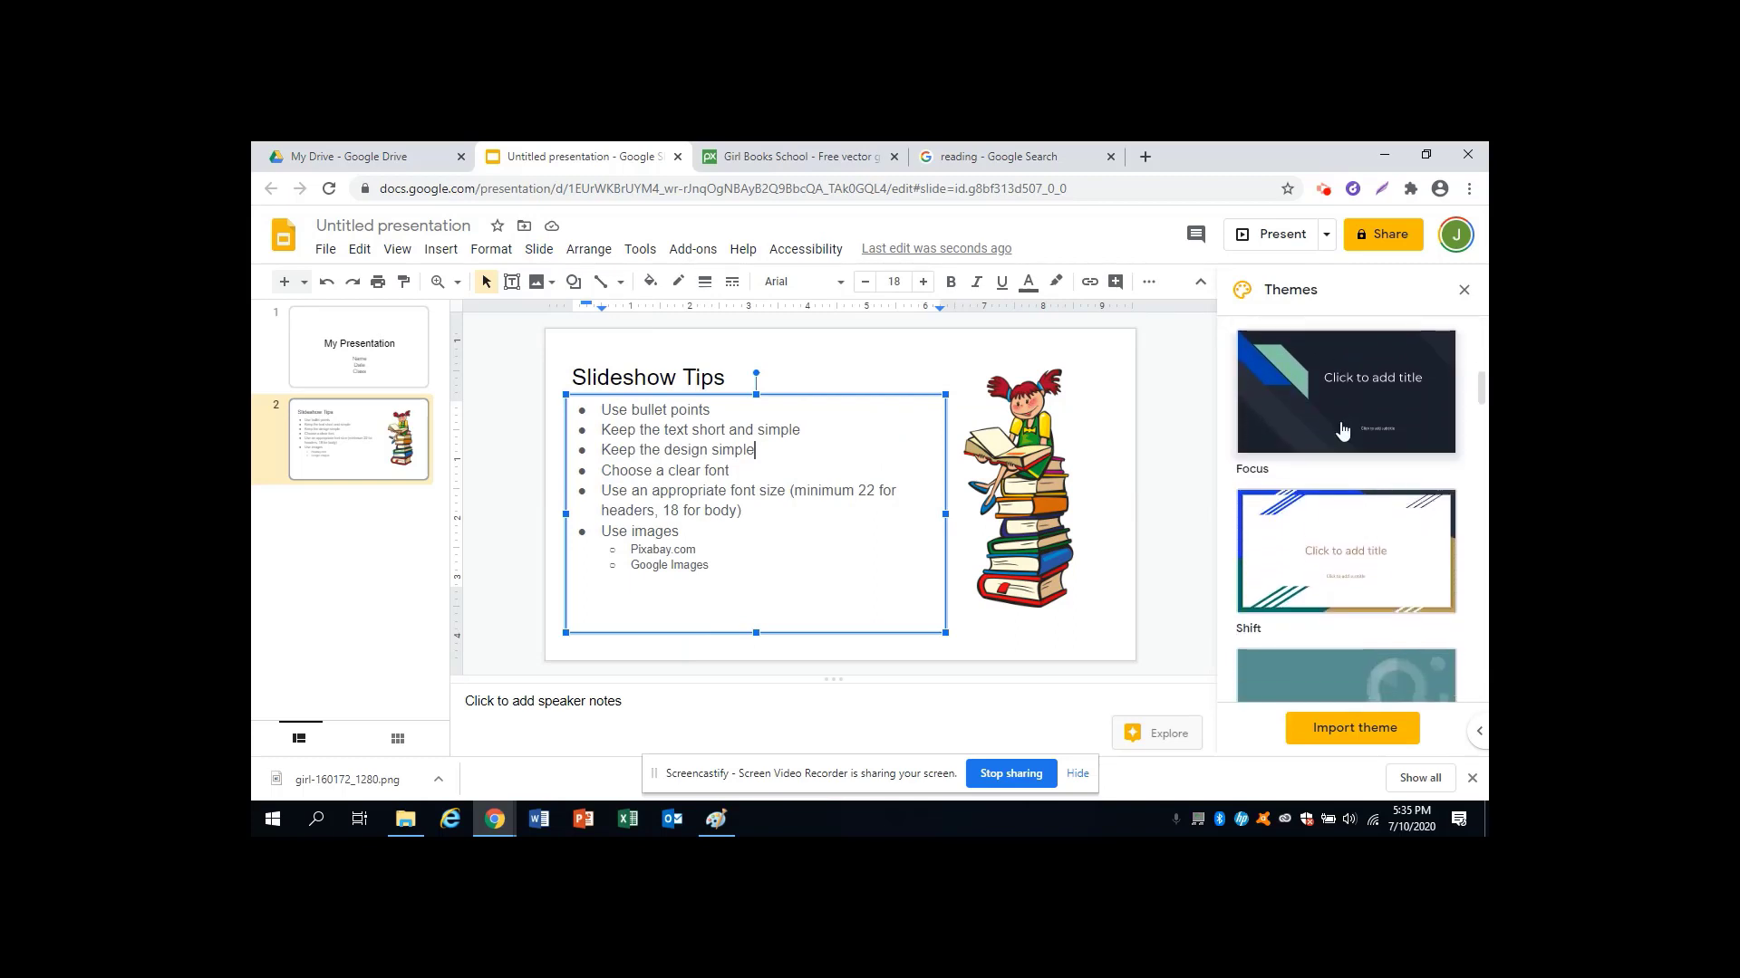
scroll(1341, 430, down, 5)
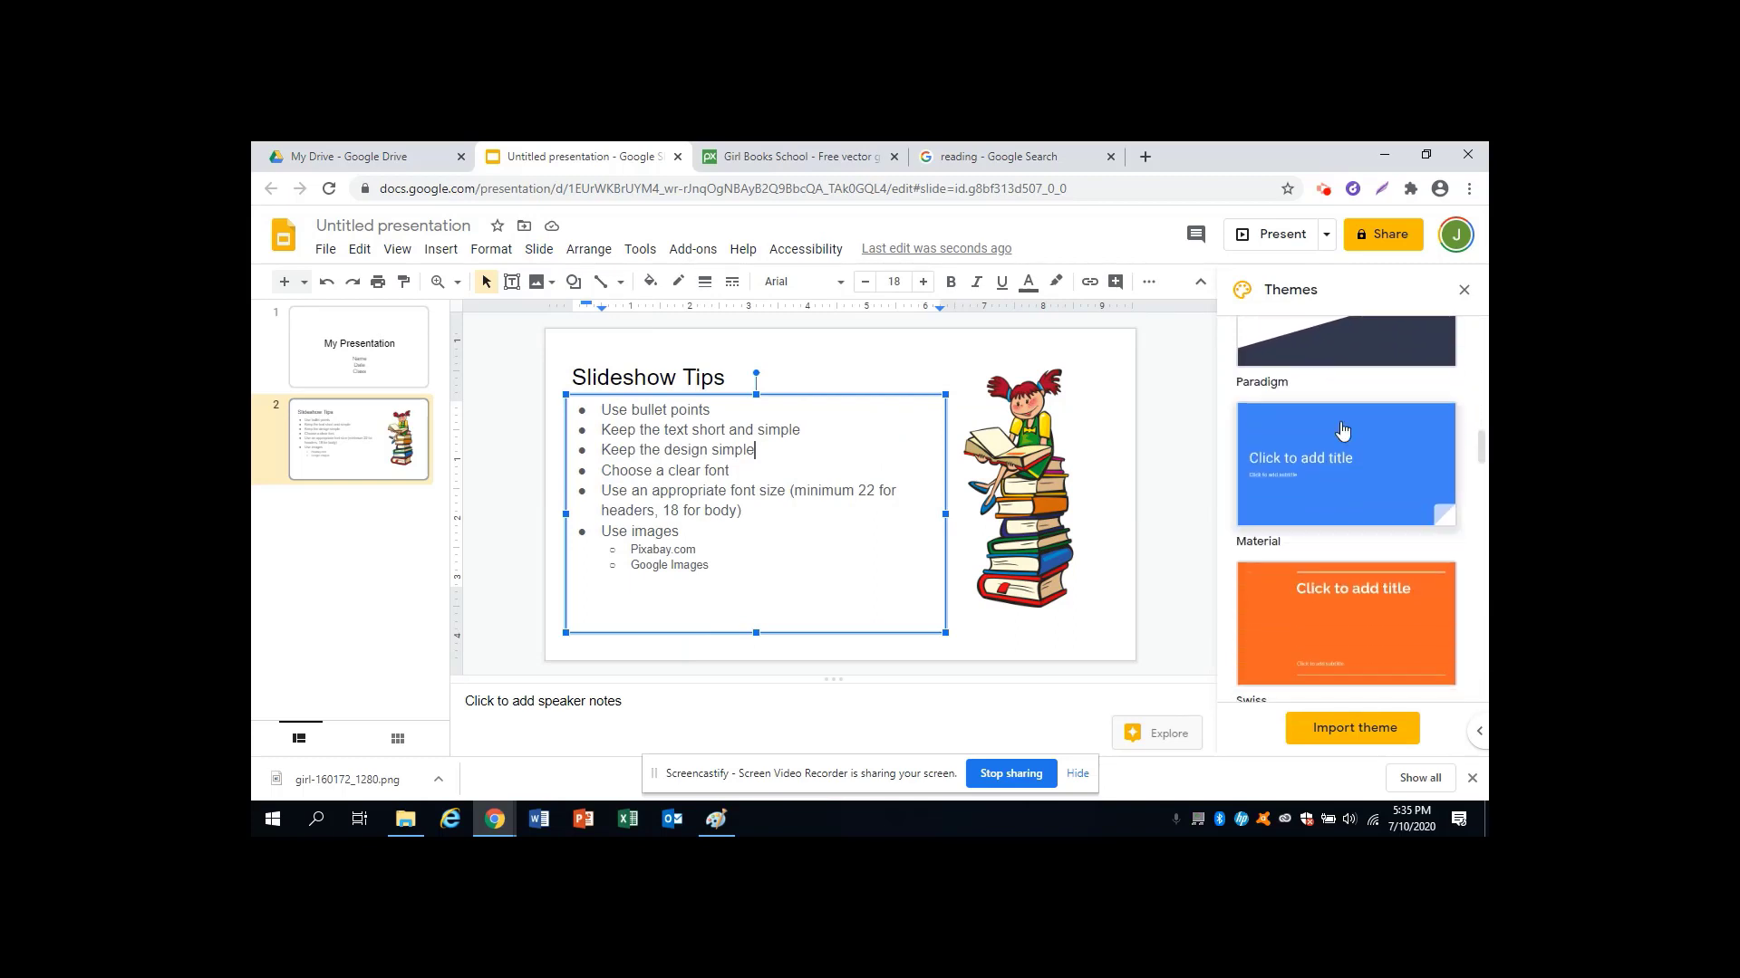
scroll(1342, 429, down, 4)
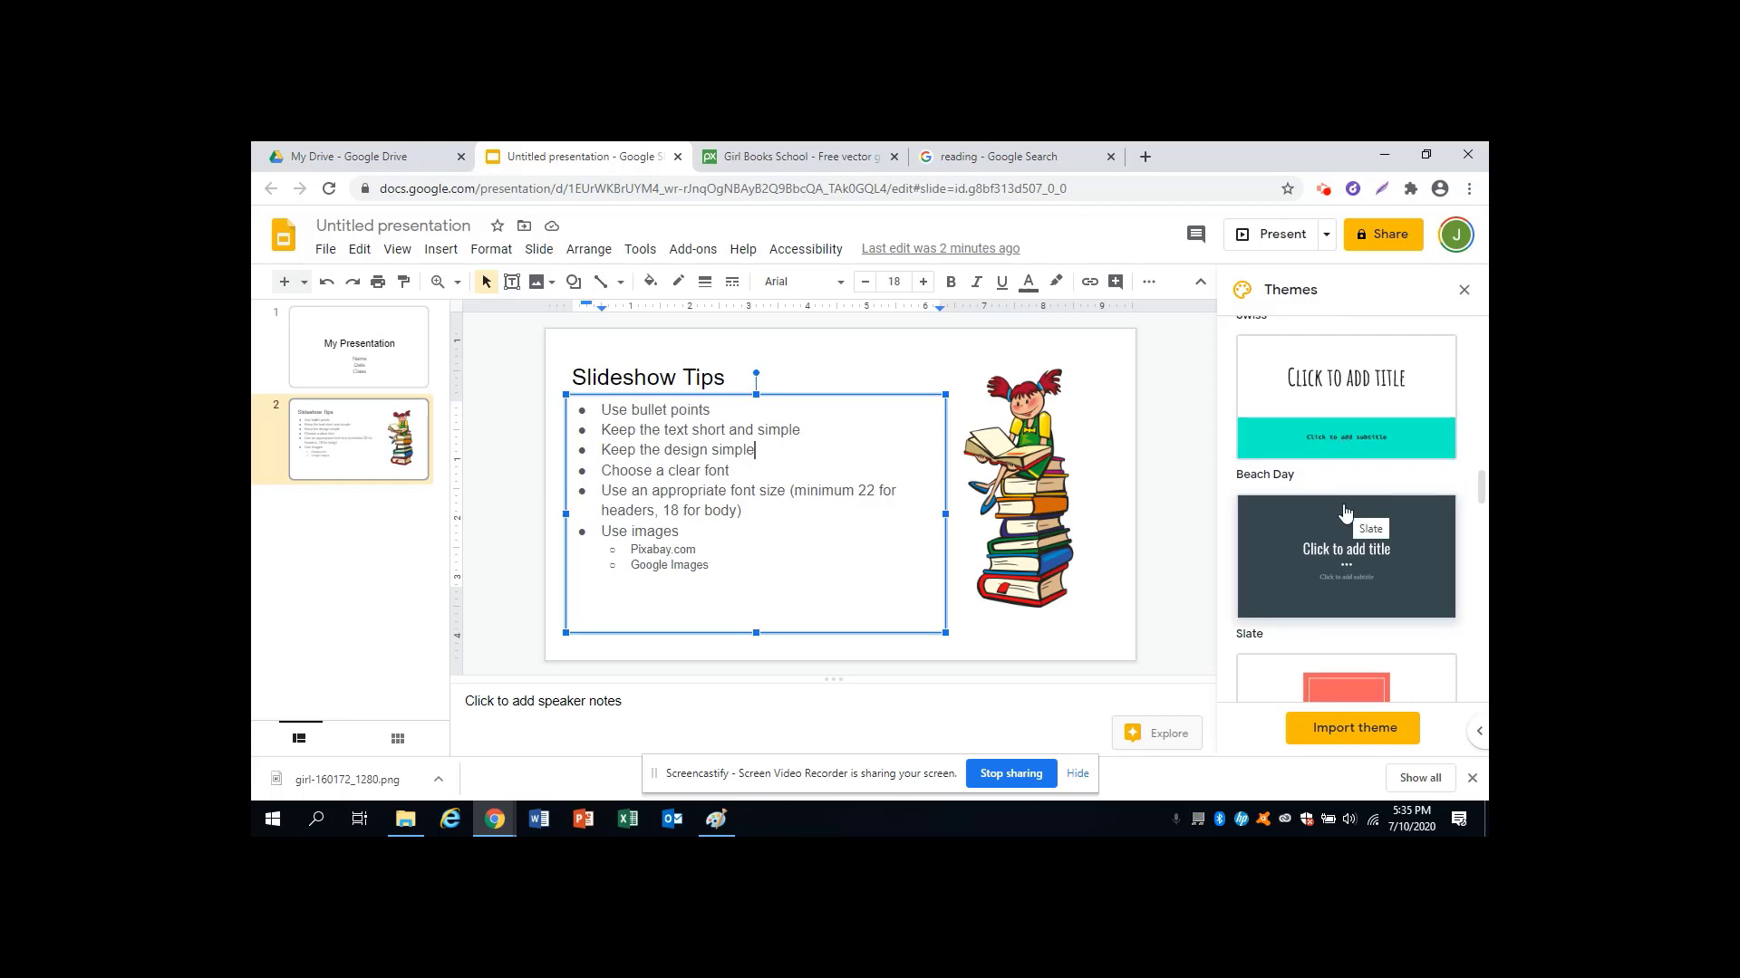
click(1345, 513)
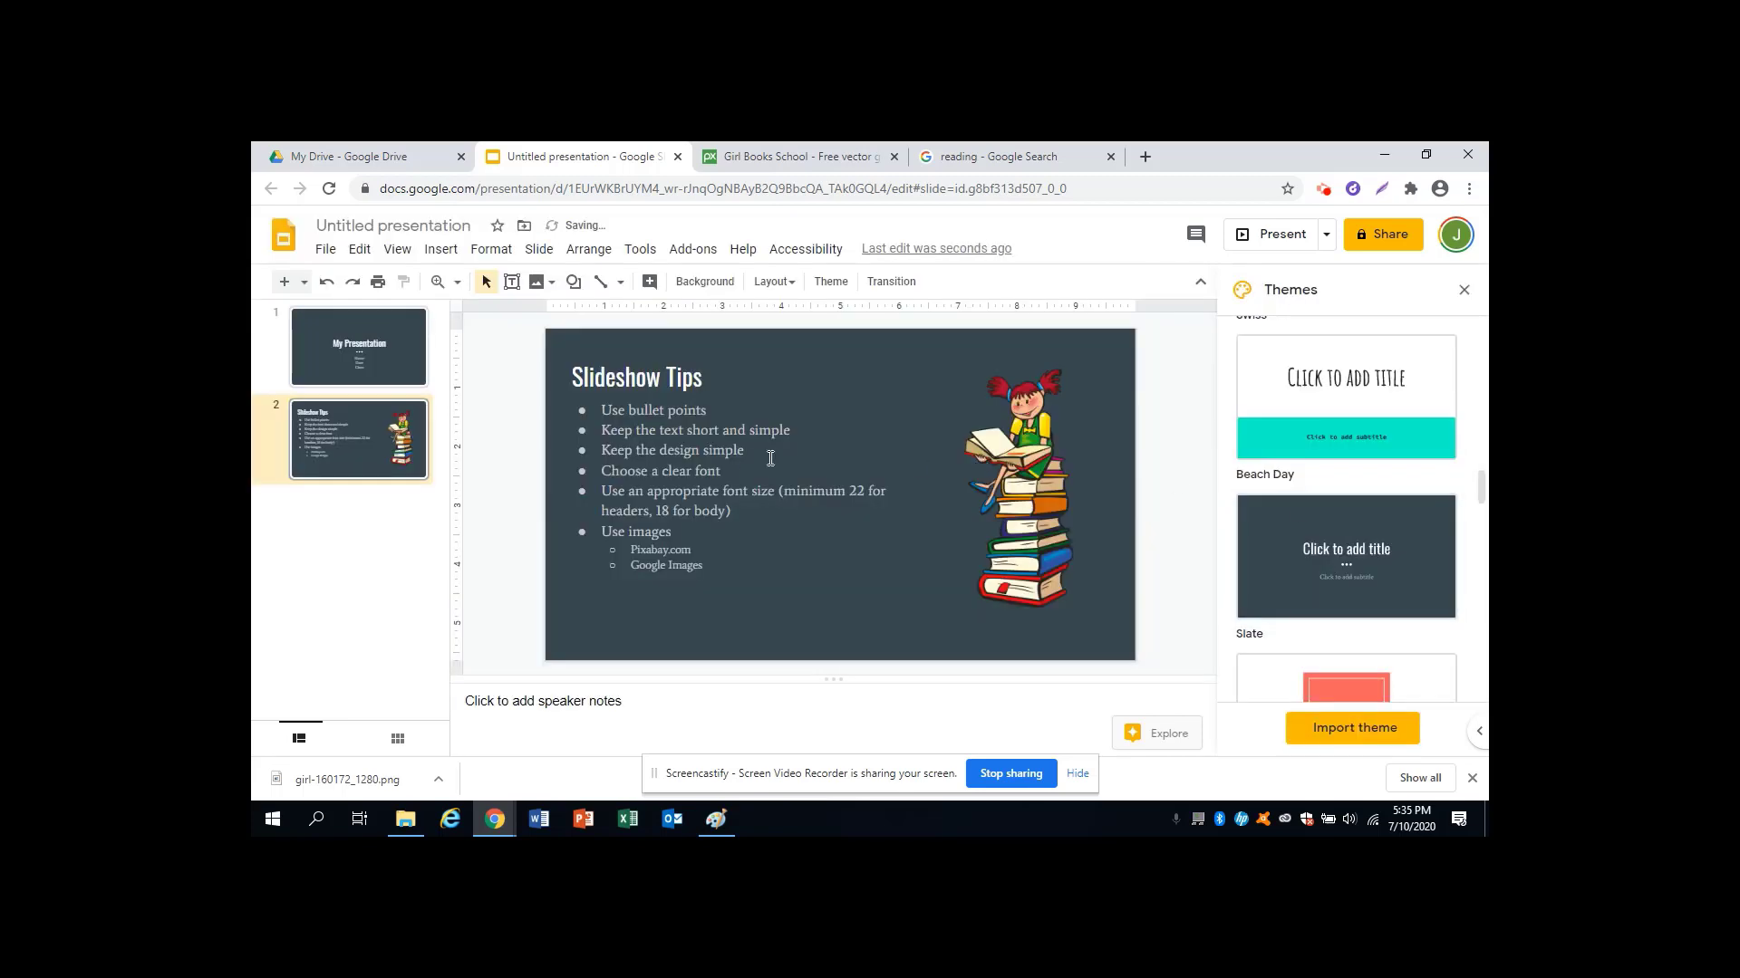
Raise the font size of all the bulleted tips text by two steps
click(730, 435)
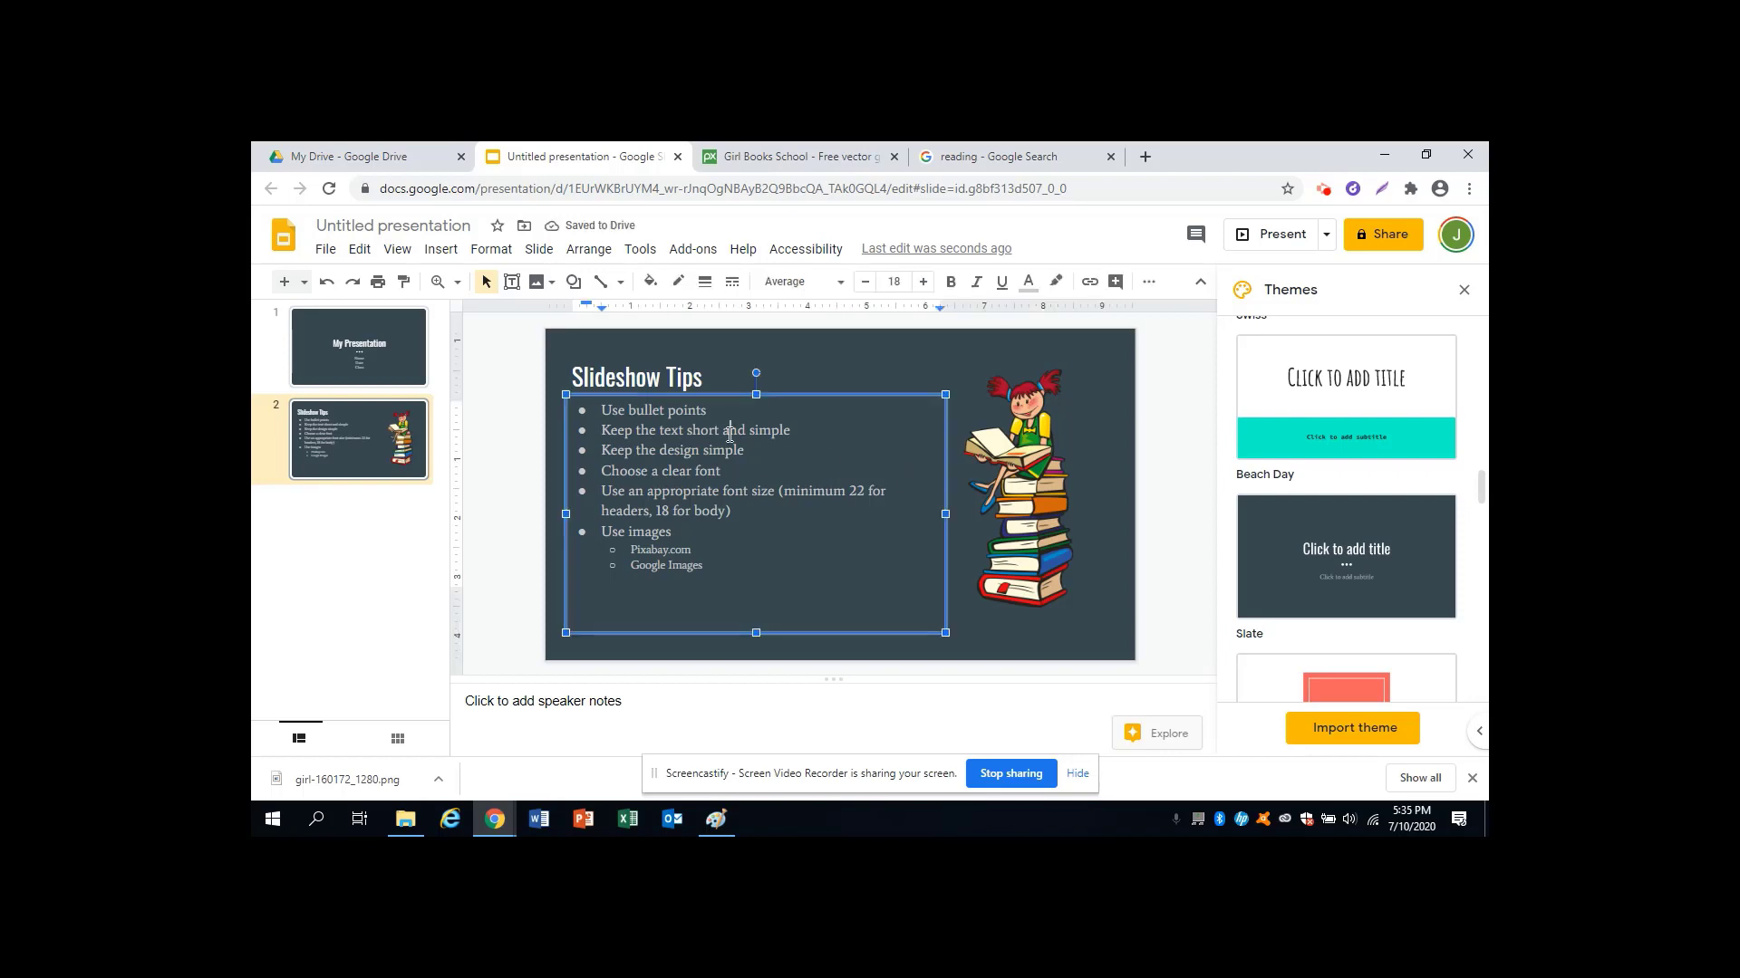
drag(715, 564, 603, 412)
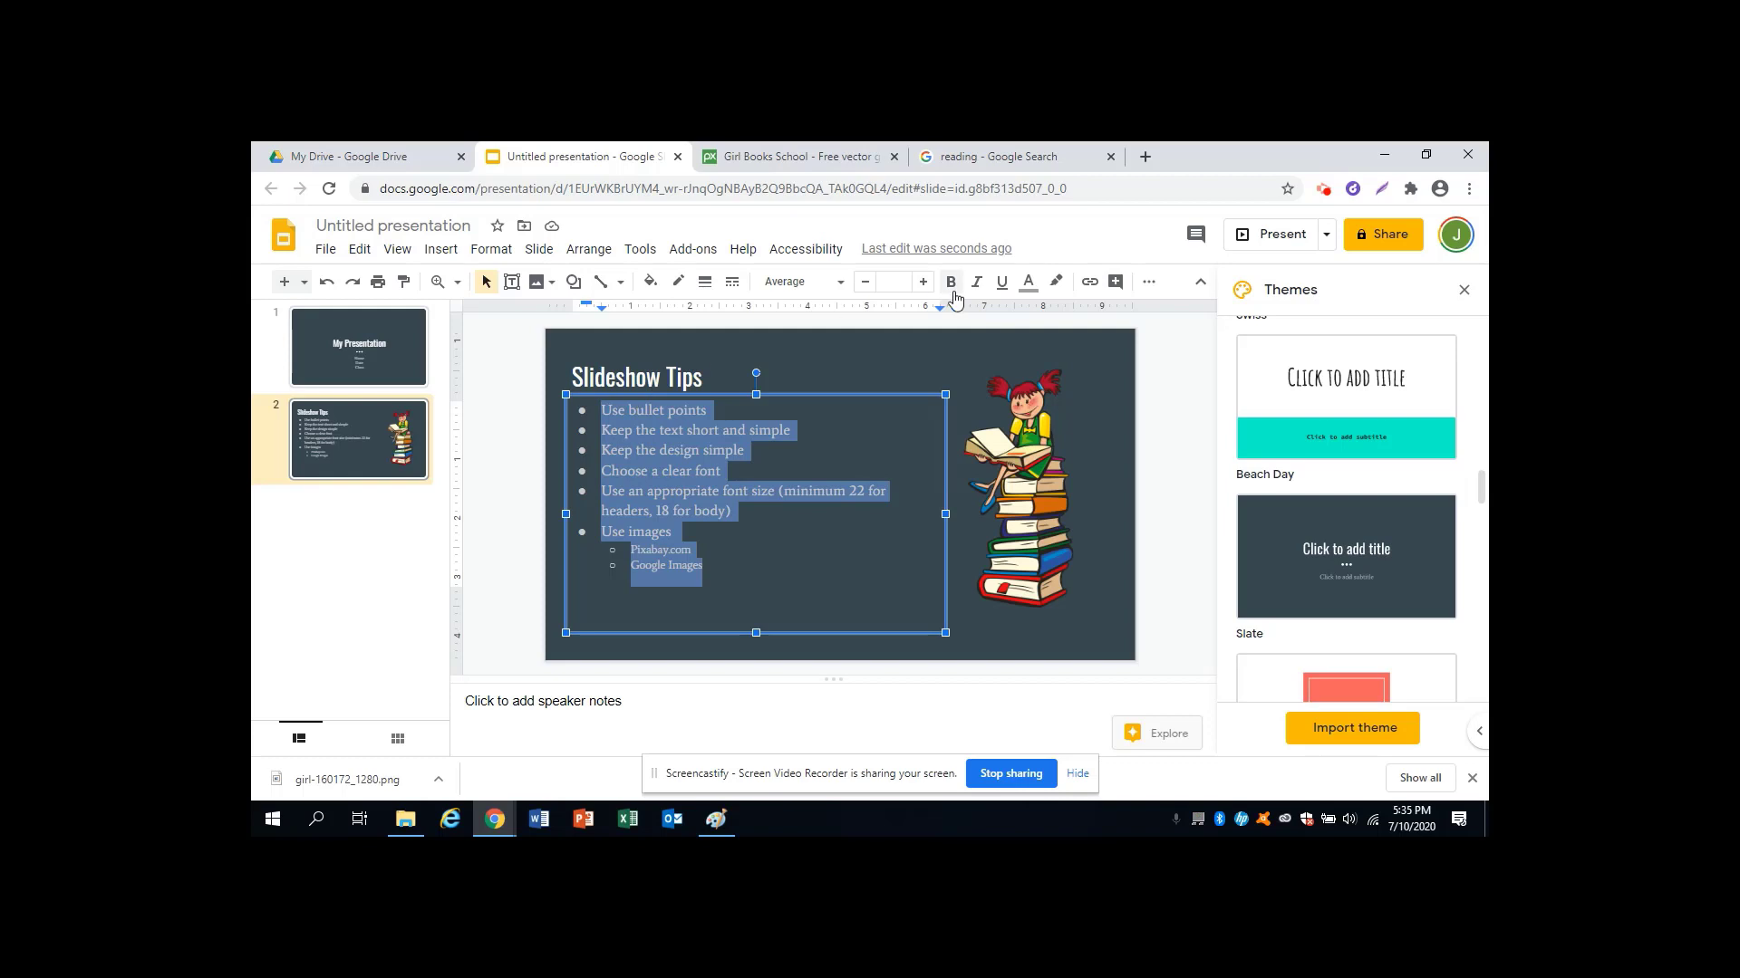
click(923, 283)
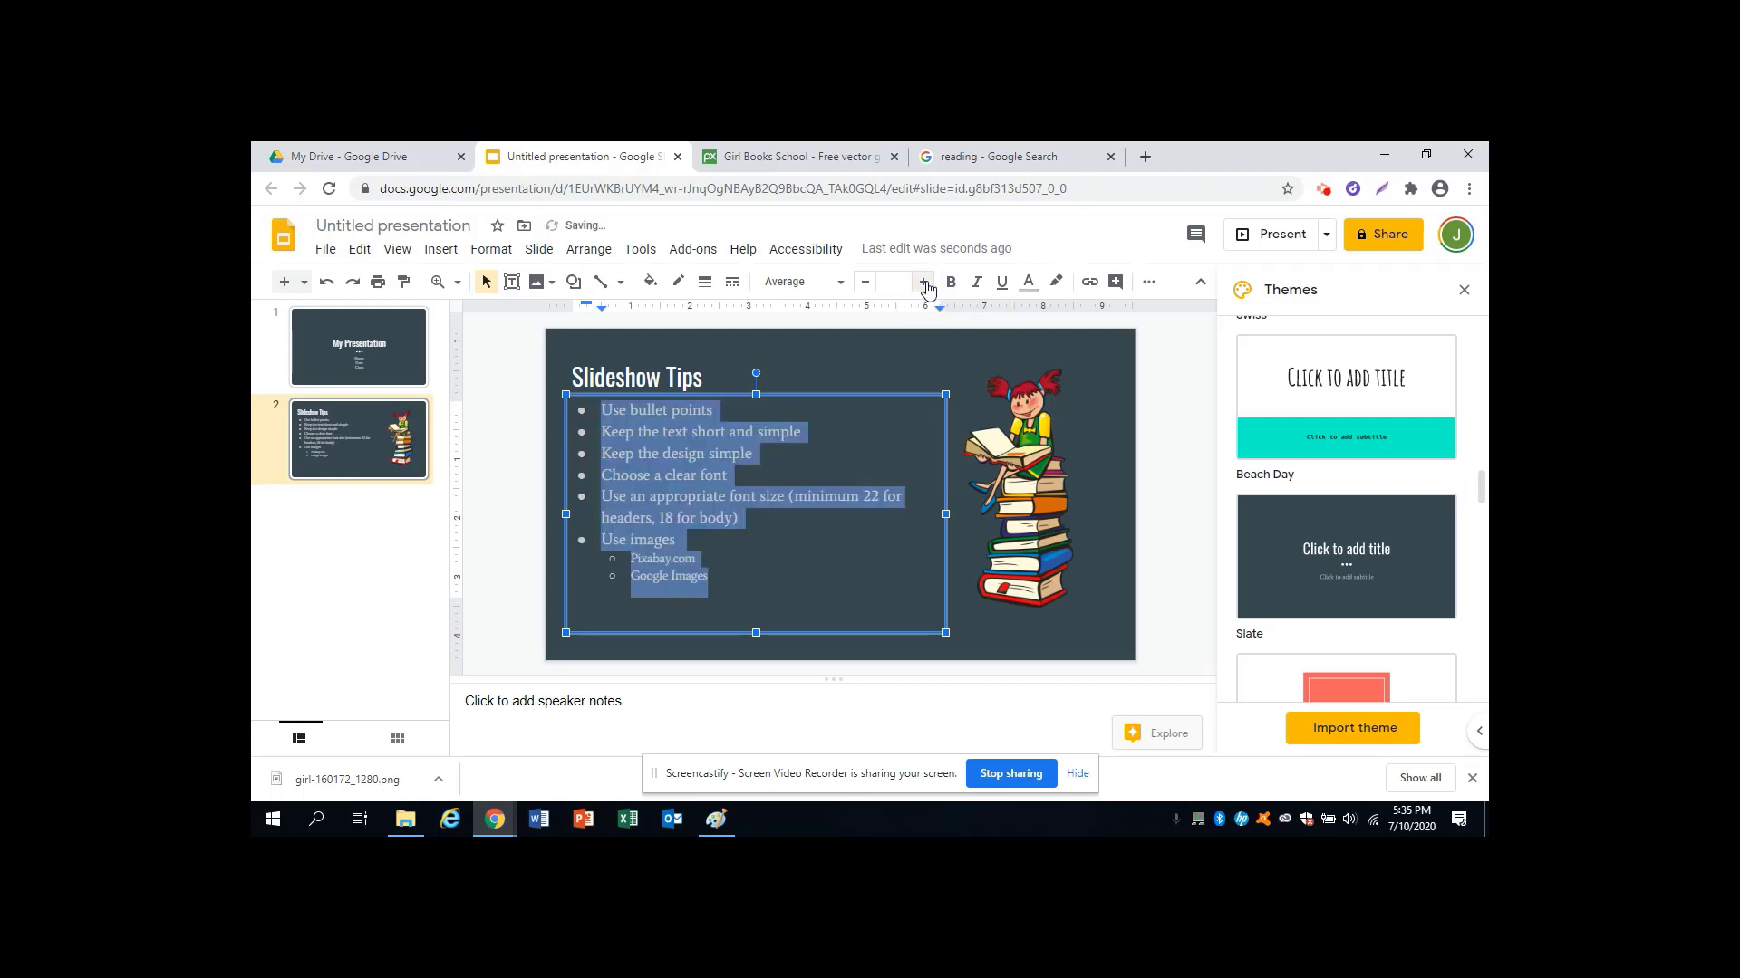
click(923, 283)
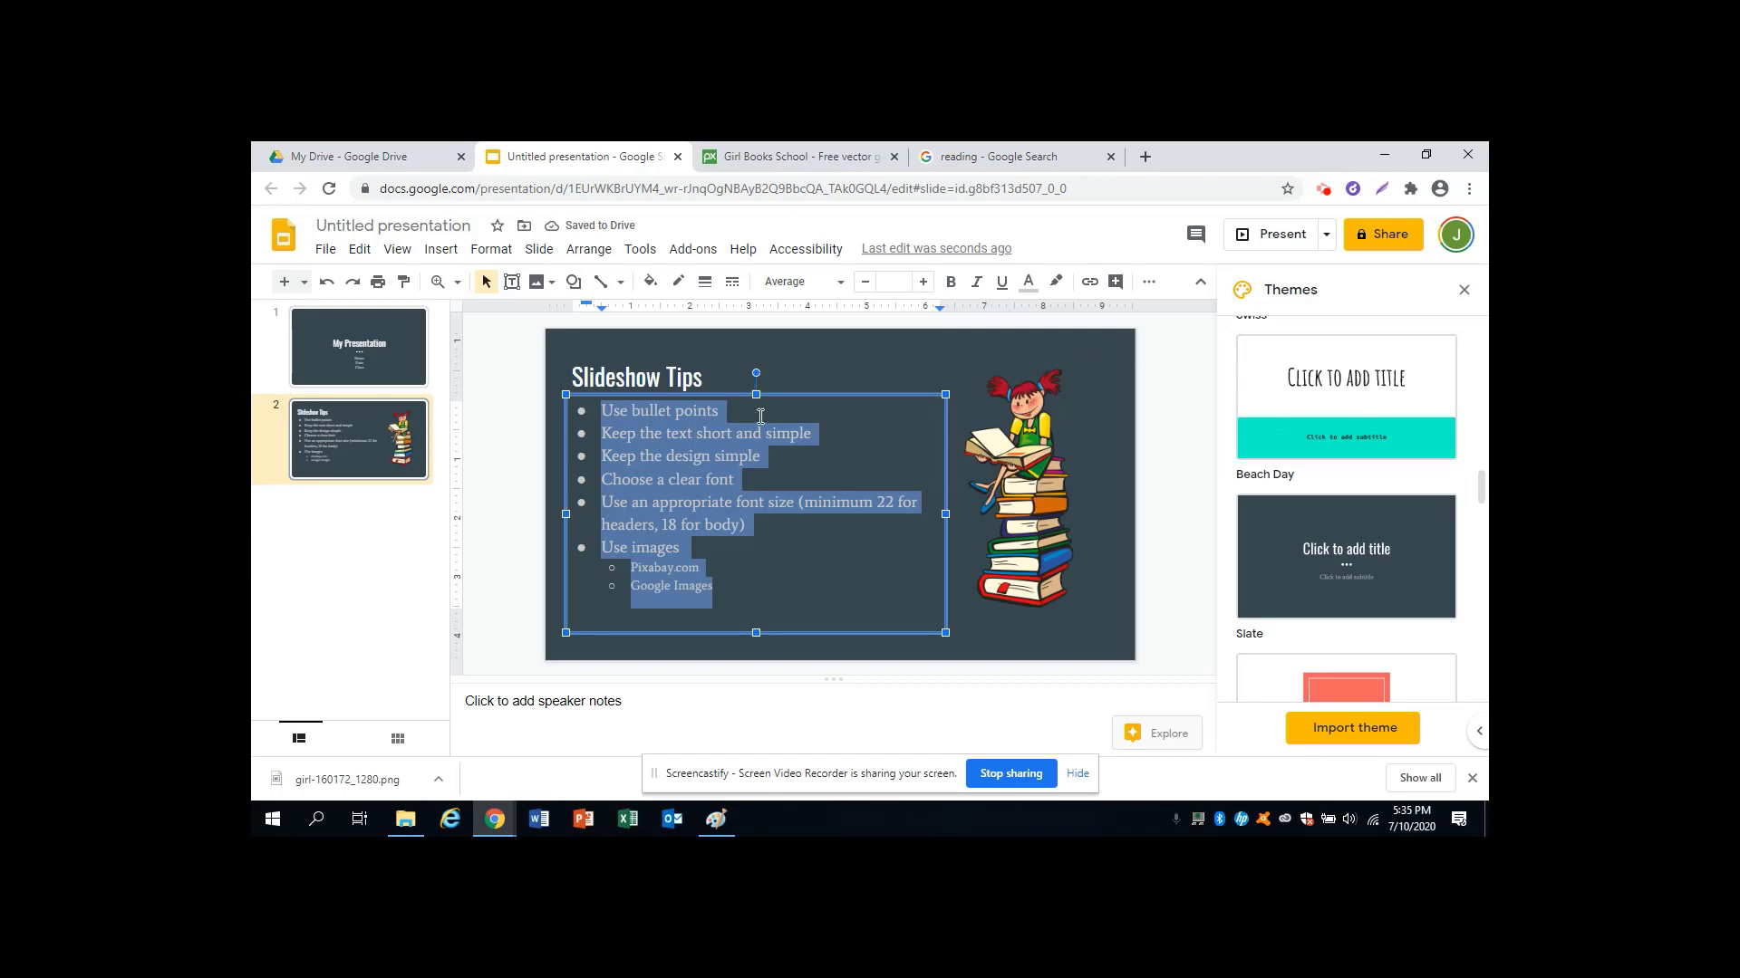
click(739, 362)
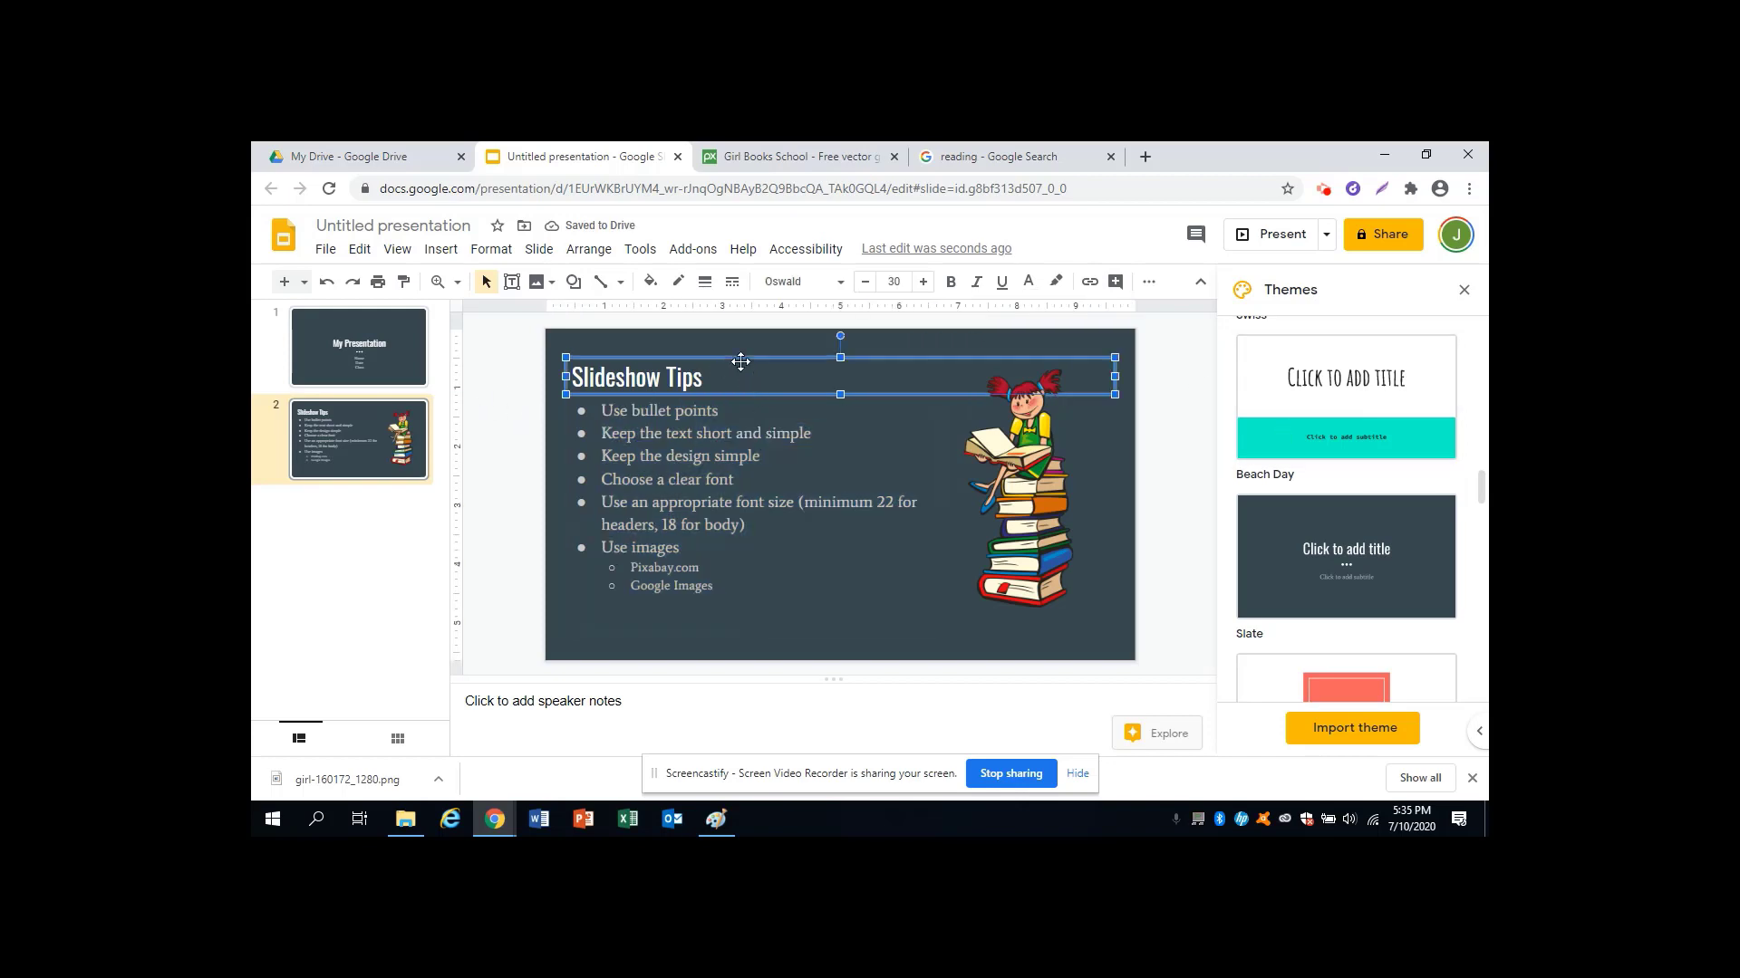
click(335, 433)
click(329, 381)
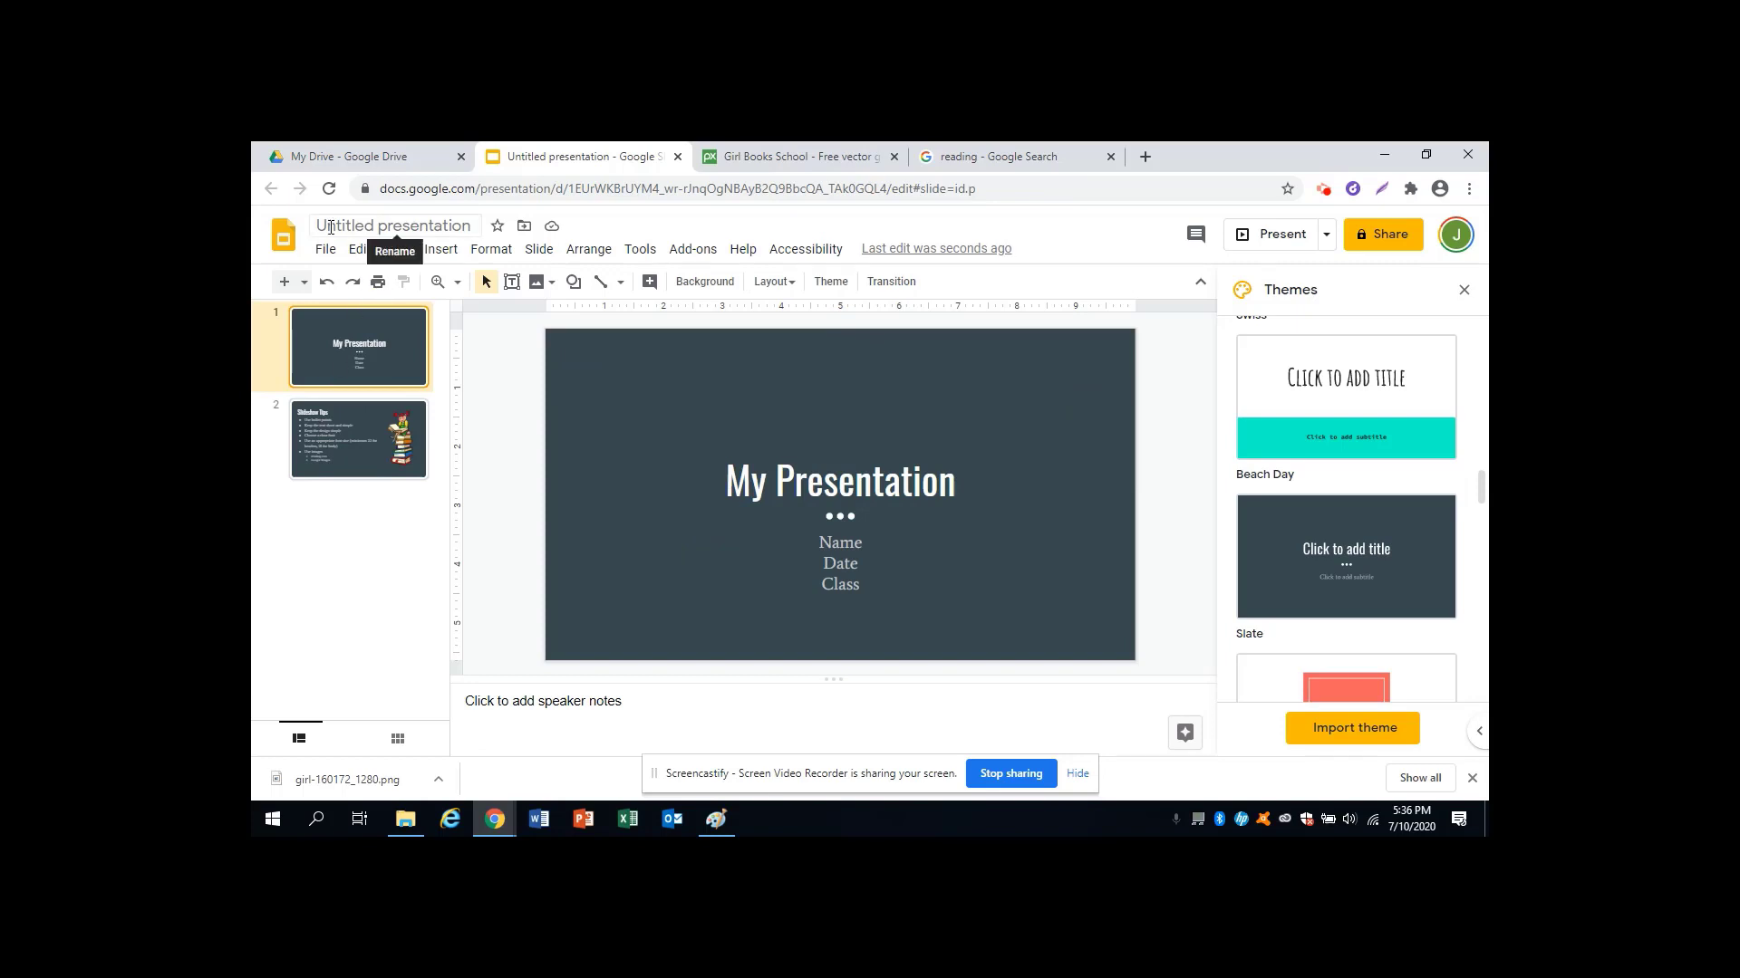
Change the document title to 'My Presentation'
click(402, 226)
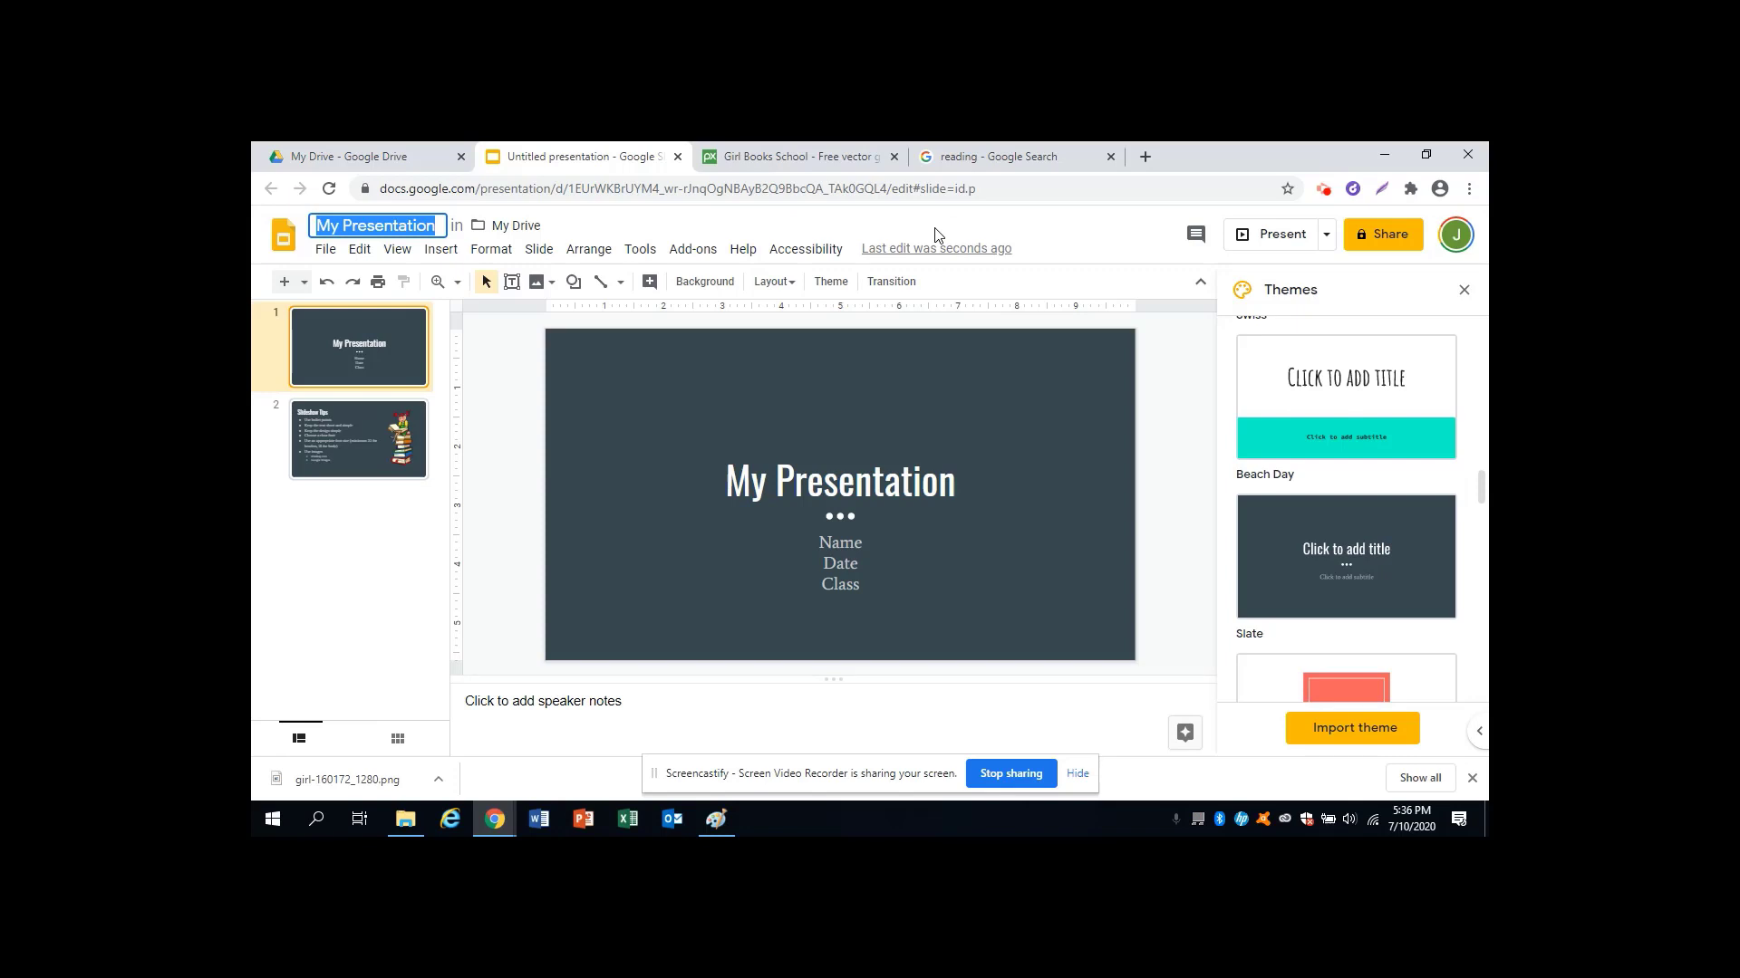
key(Return)
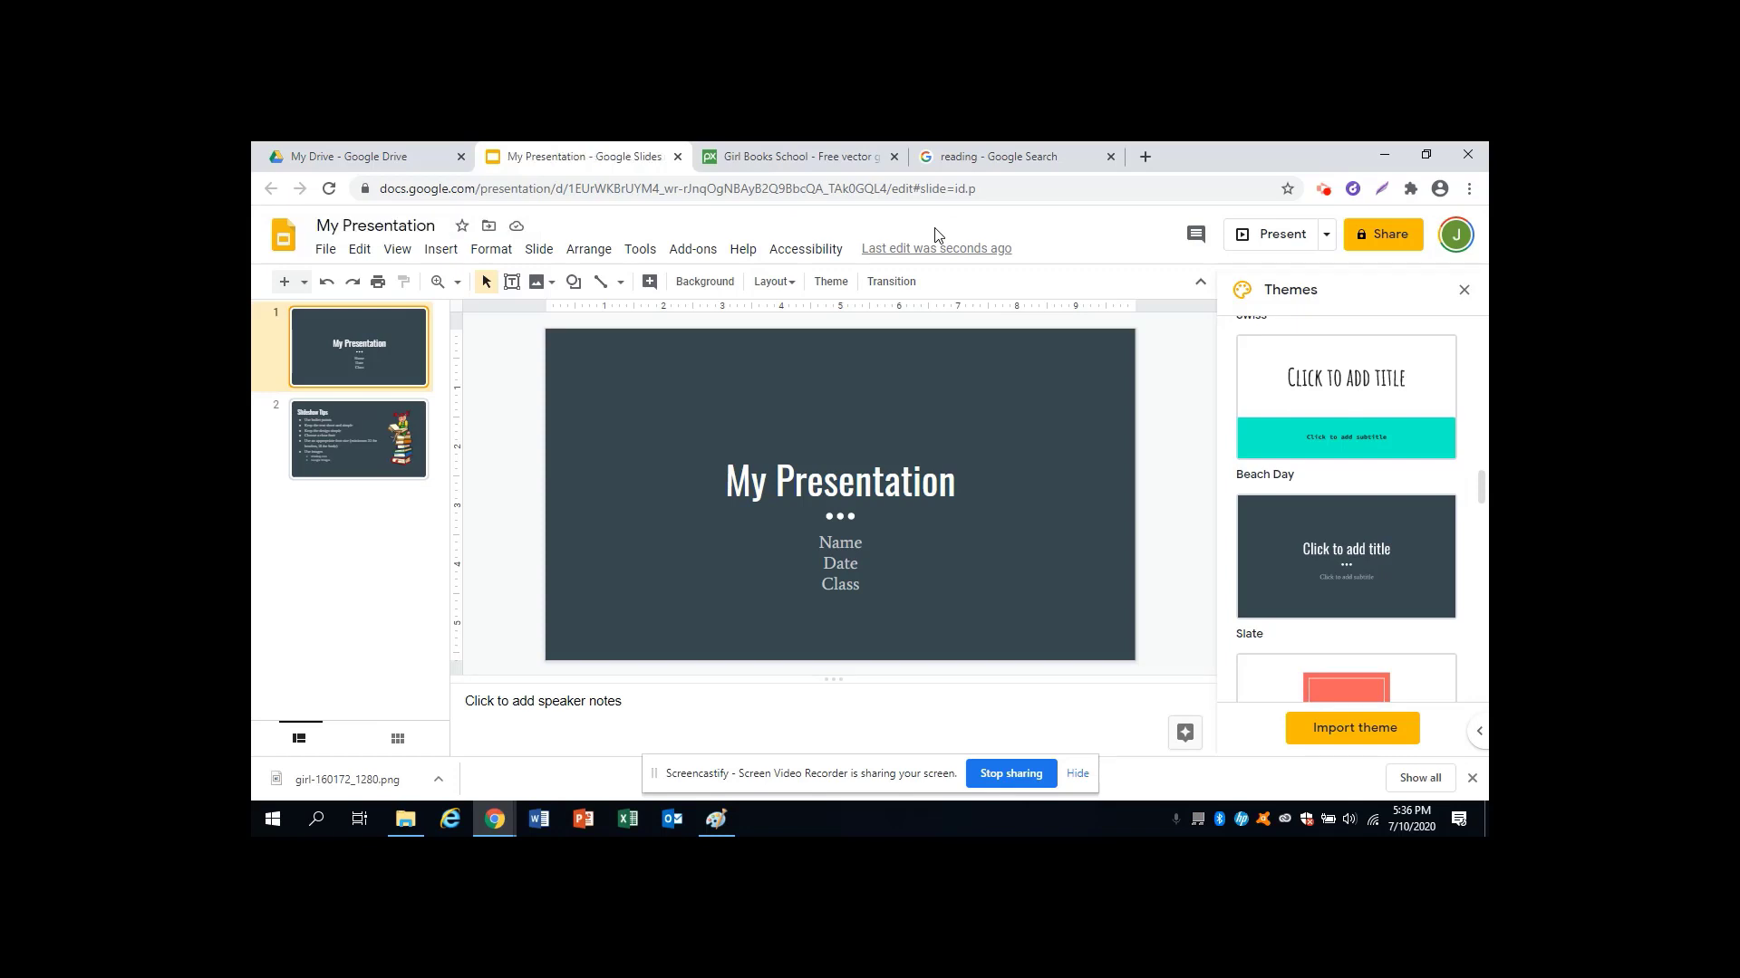